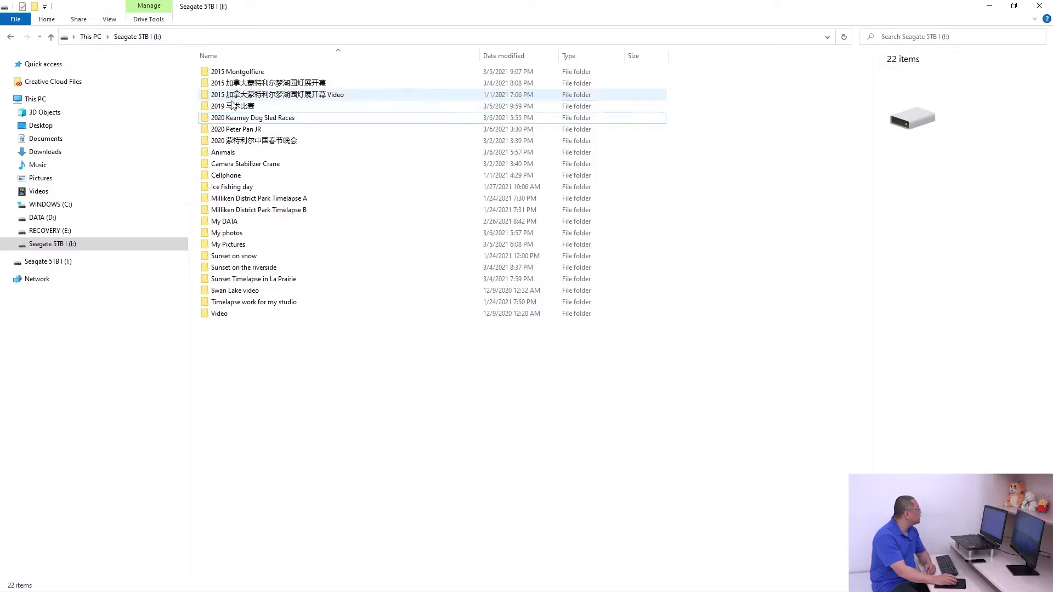
Step: Point out the 2019 马术比赛 and 2020 Kearney Dog Sled Races folders on the Seagate drive
click(234, 105)
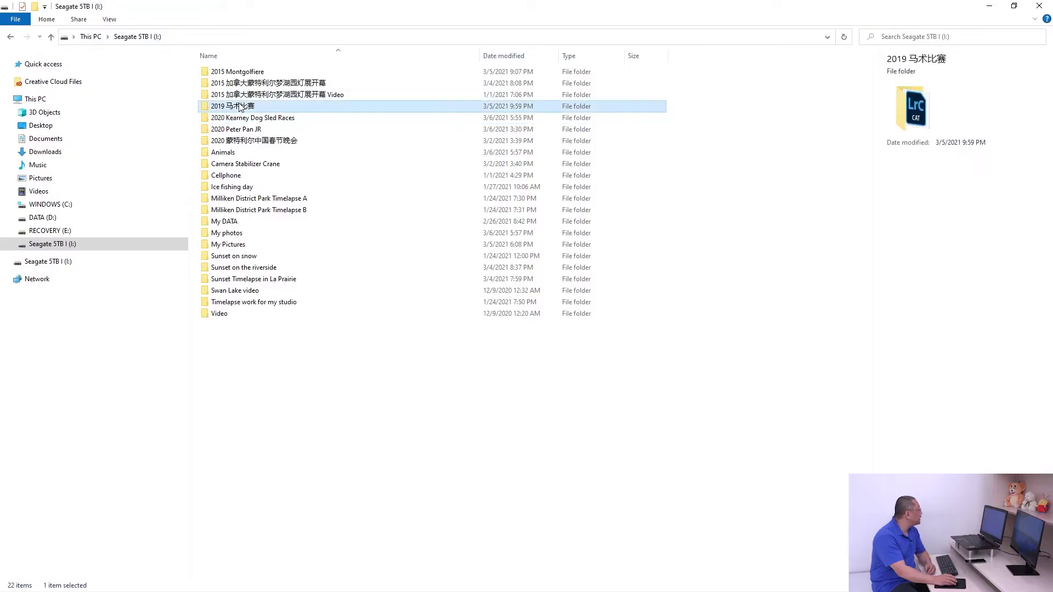
click(260, 119)
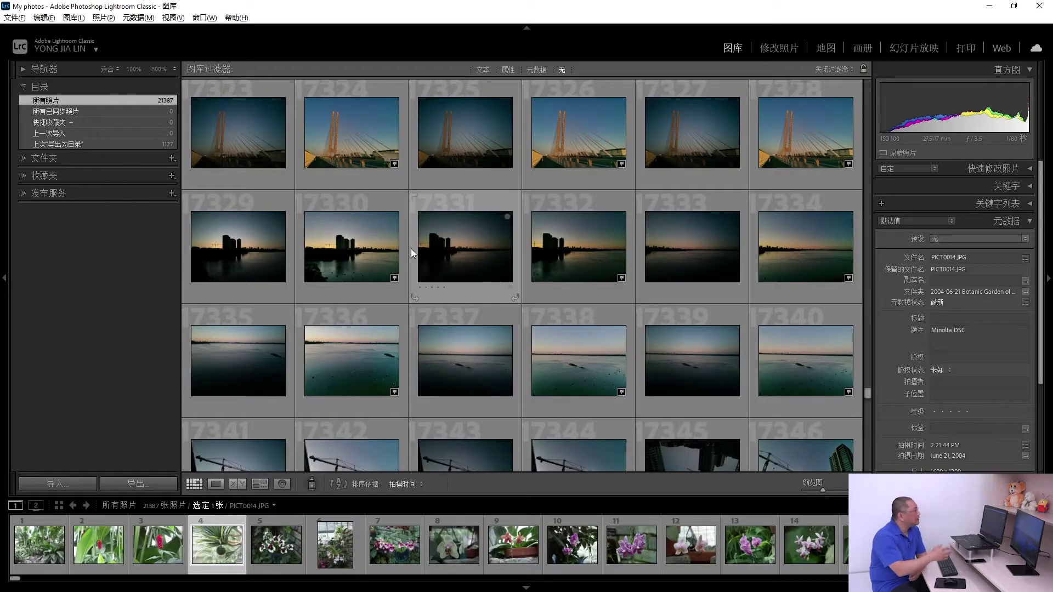
Step: Start a new catalog and choose the Seagate 5TB I (I:) drive as its location
click(14, 18)
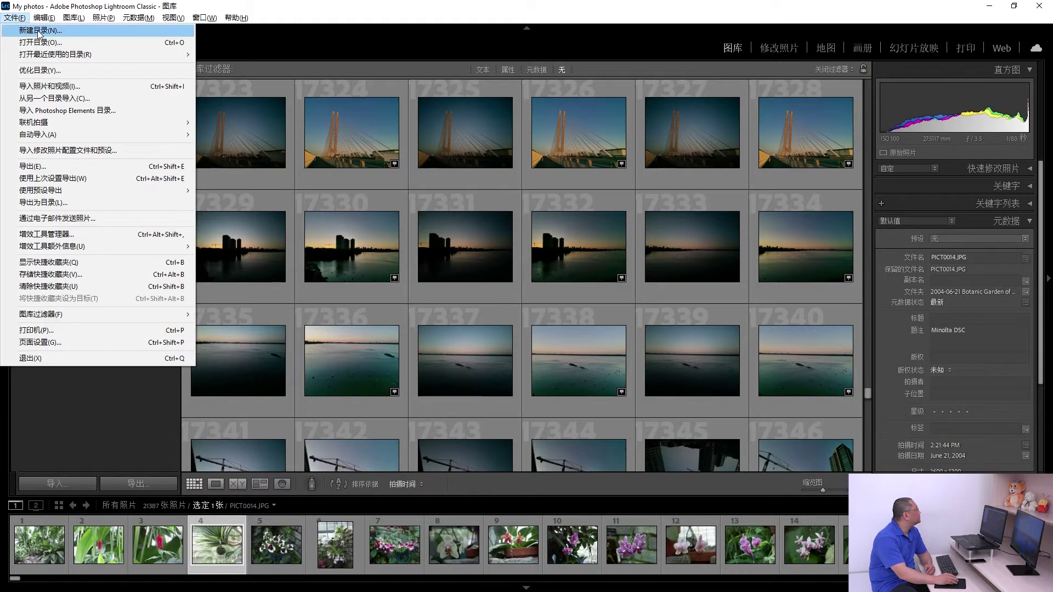
click(48, 30)
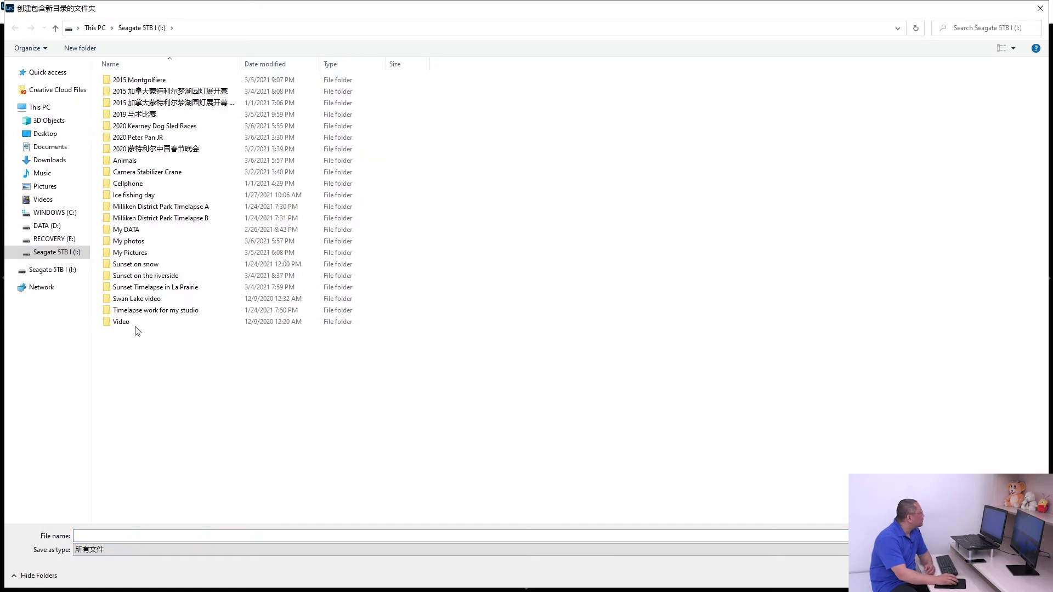
click(46, 137)
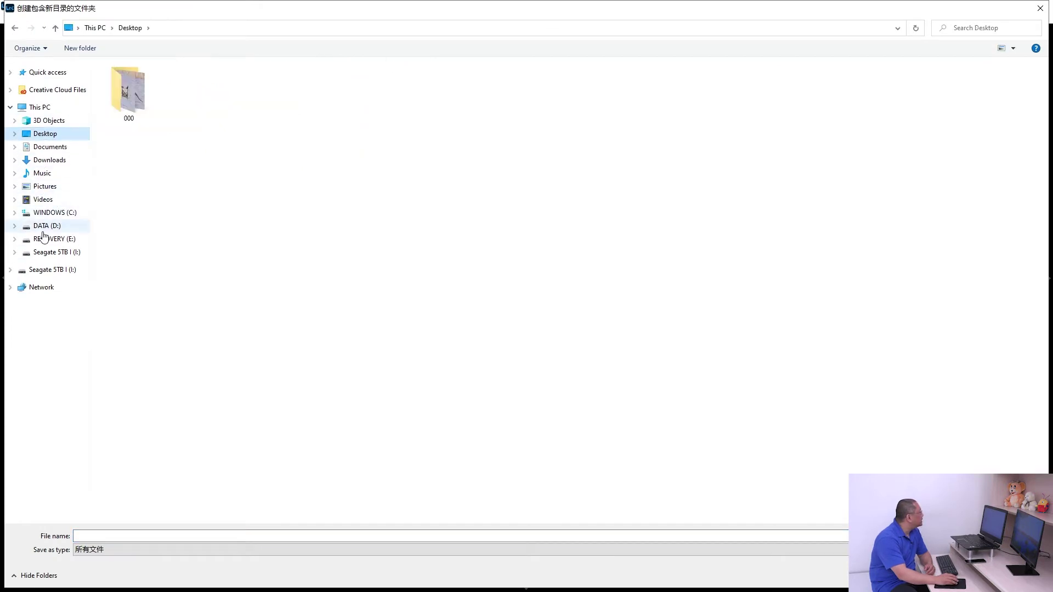
click(53, 214)
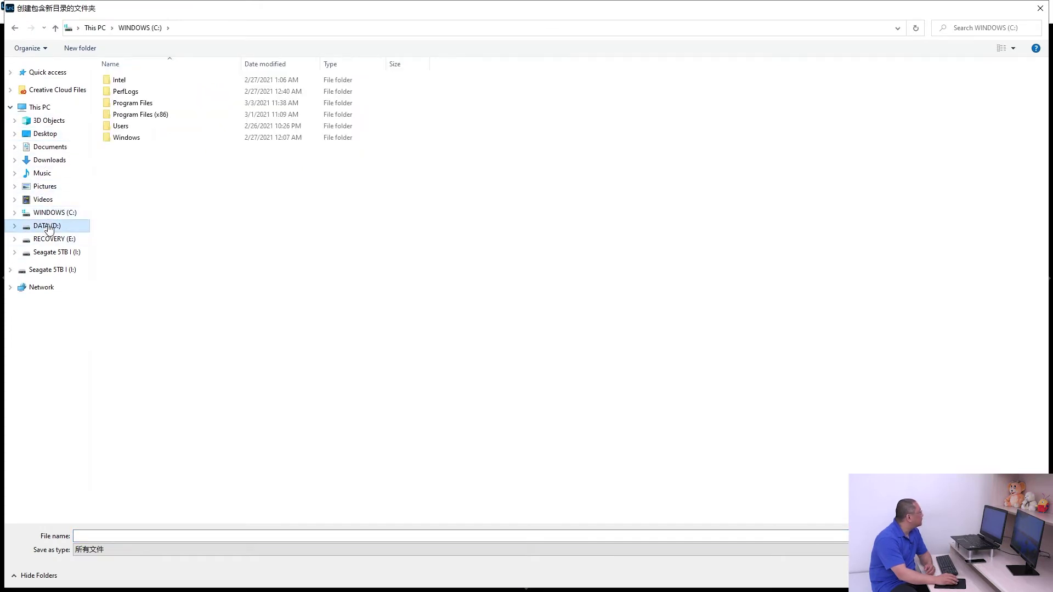
click(52, 253)
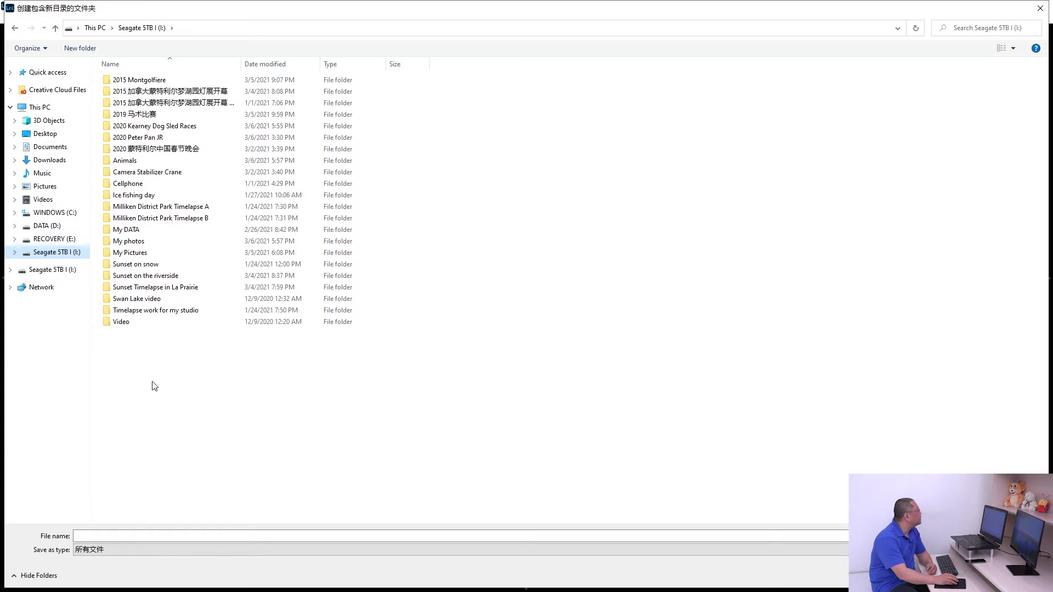
click(124, 536)
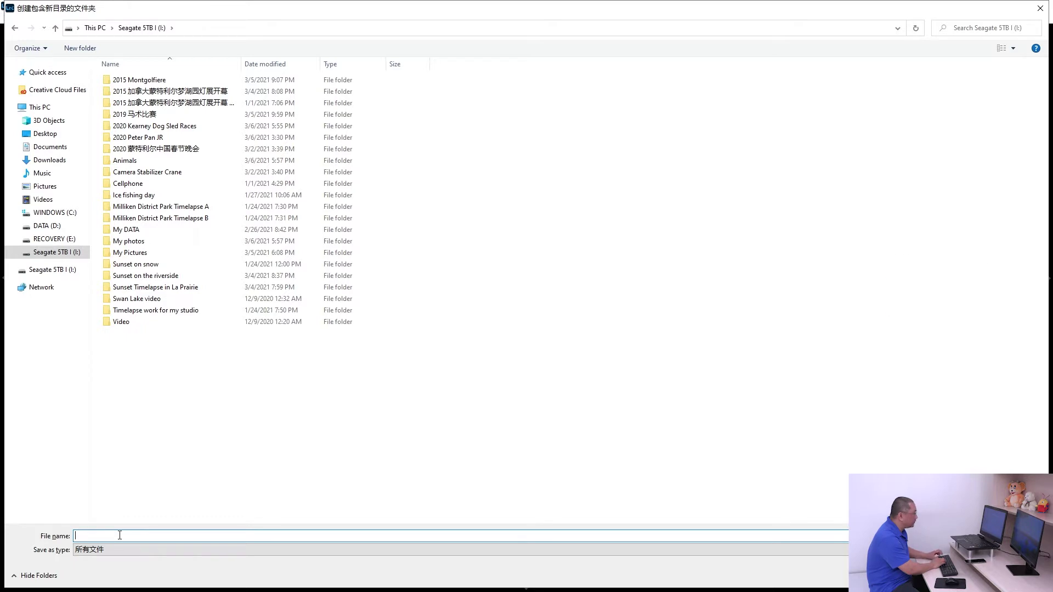
Step: Enter the catalog name 我的照片 with Pinyin input, then return to English input
key(super+space)
key(super+space)
text(wode)
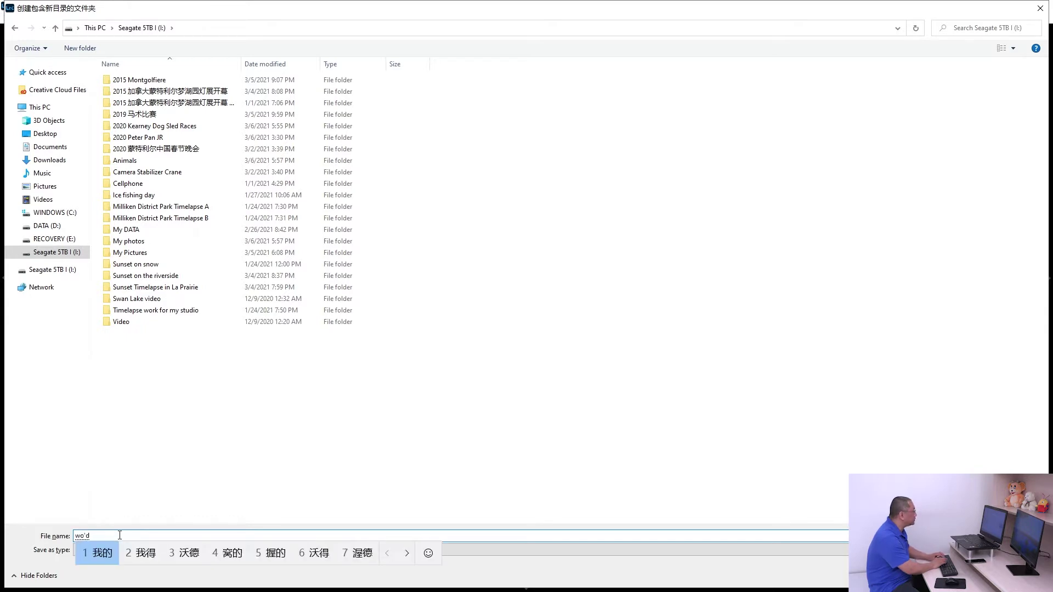
key(space)
text(z'p)
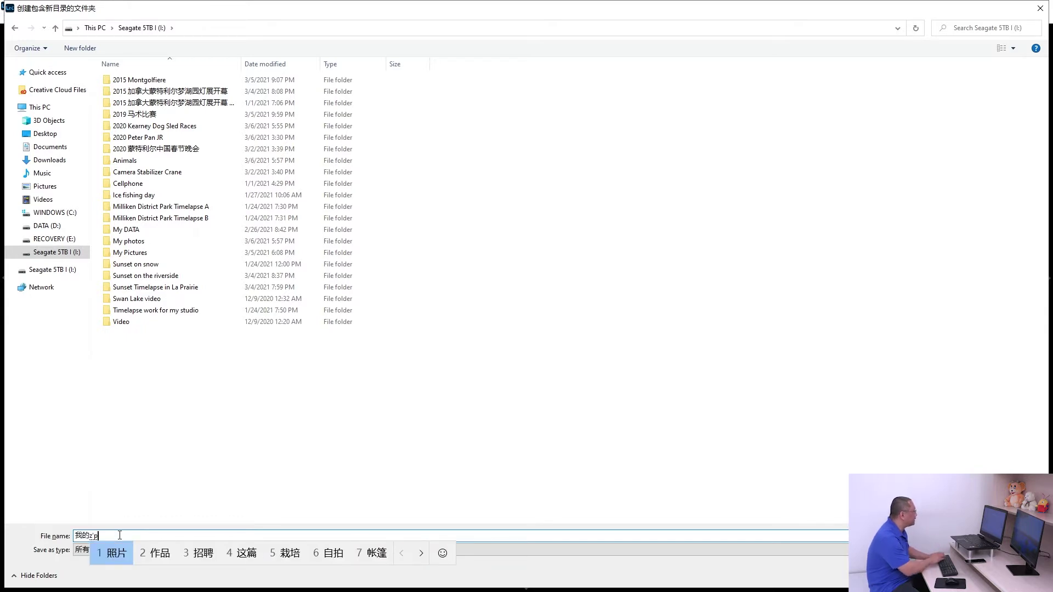
key(space)
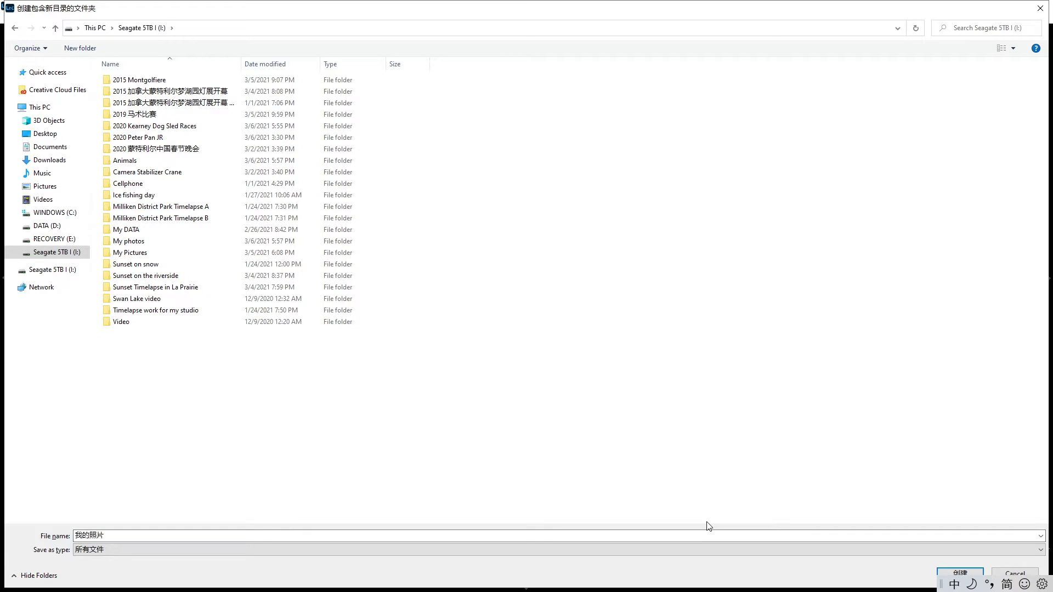
key(super+space)
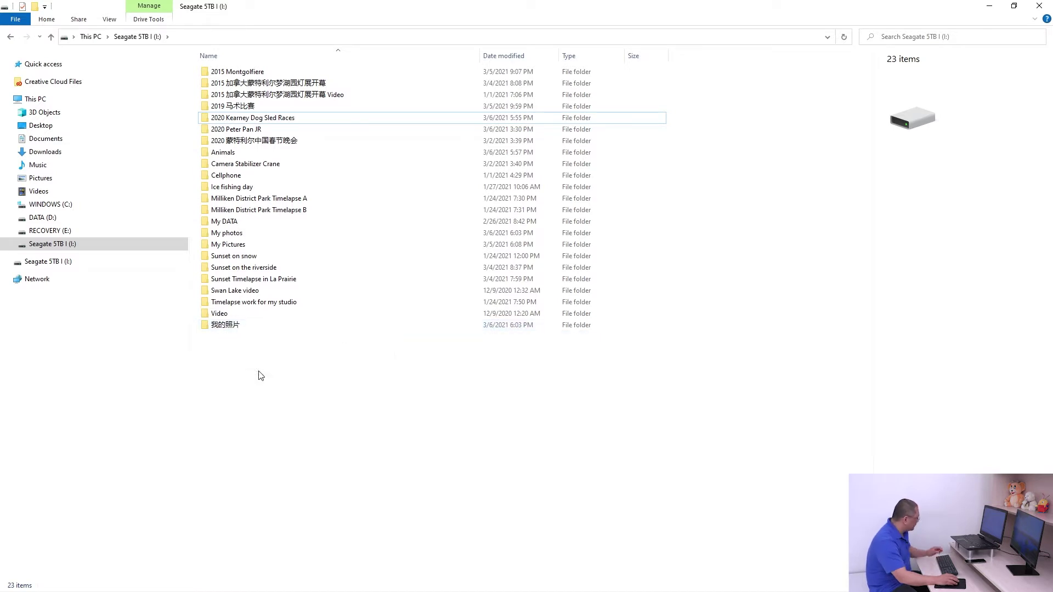
Step: Open the new 我的照片 folder on drive I: and select its catalog, lock and wal files
key(alt+Tab)
key(alt+Tab)
key(alt+Tab)
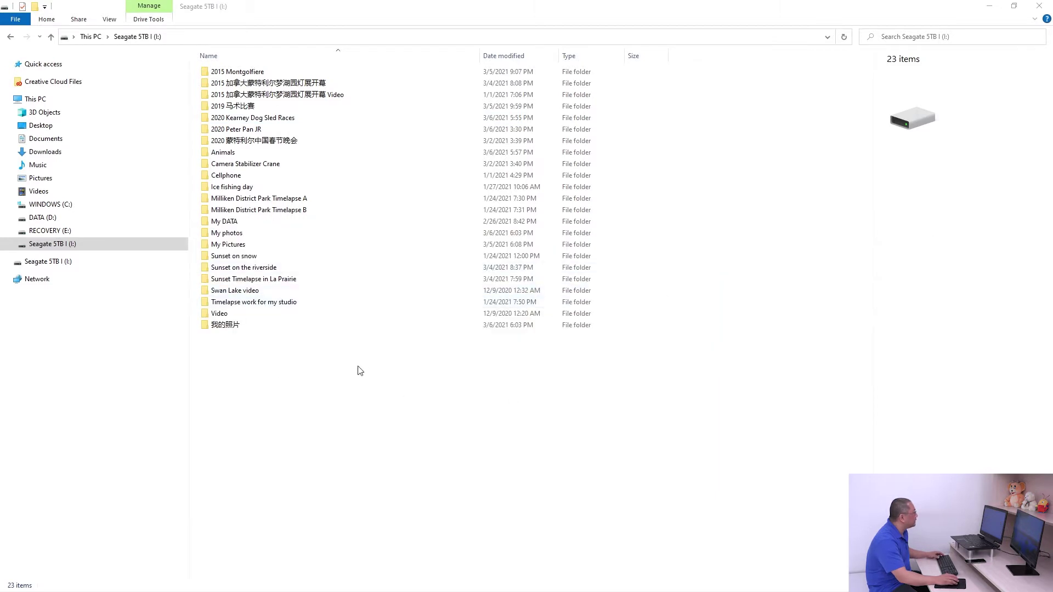
double_click(229, 329)
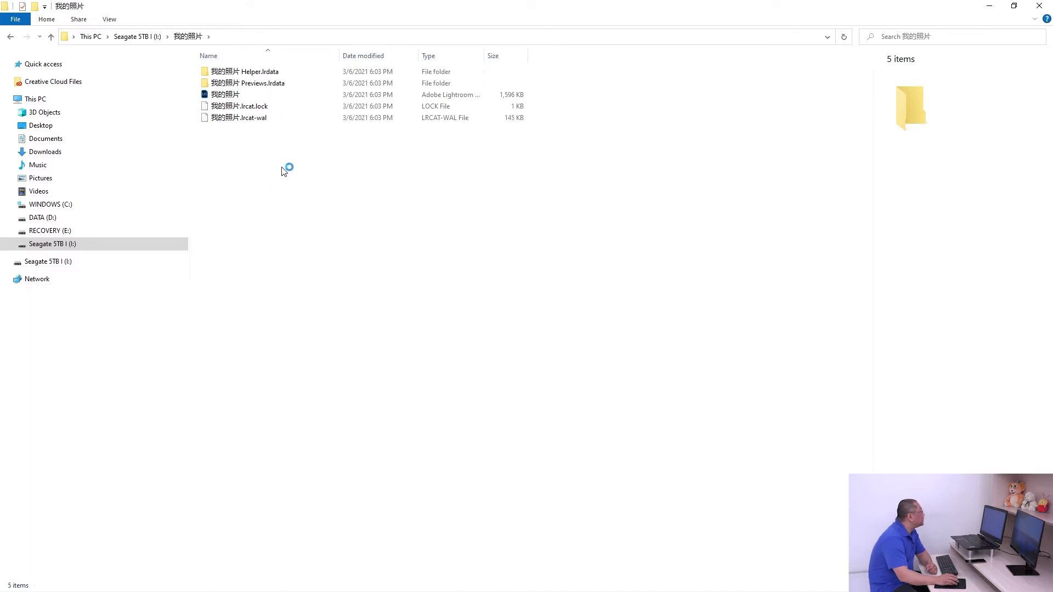
click(221, 97)
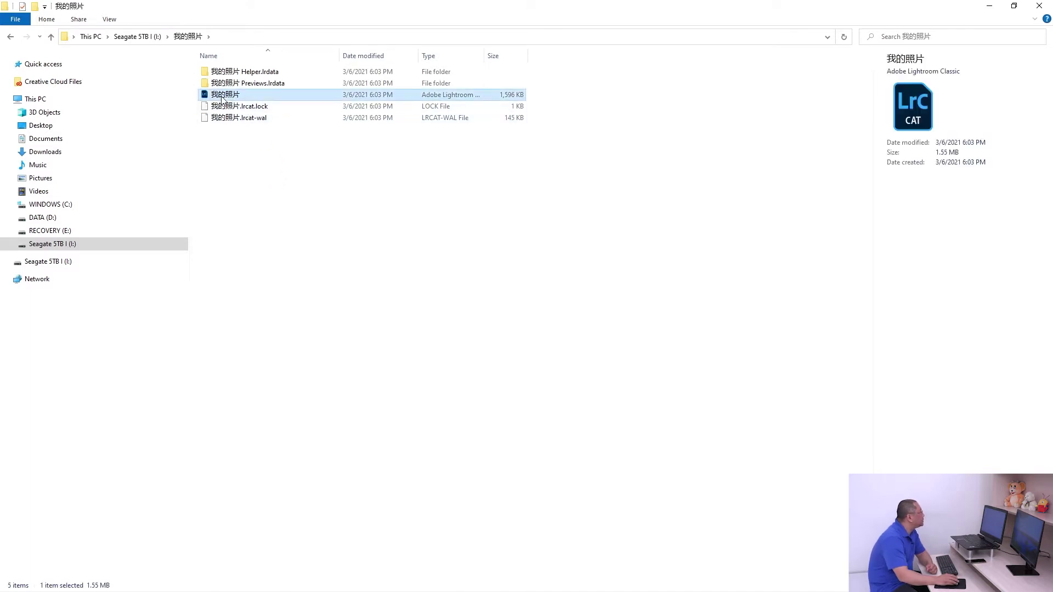
mouse_move(224, 95)
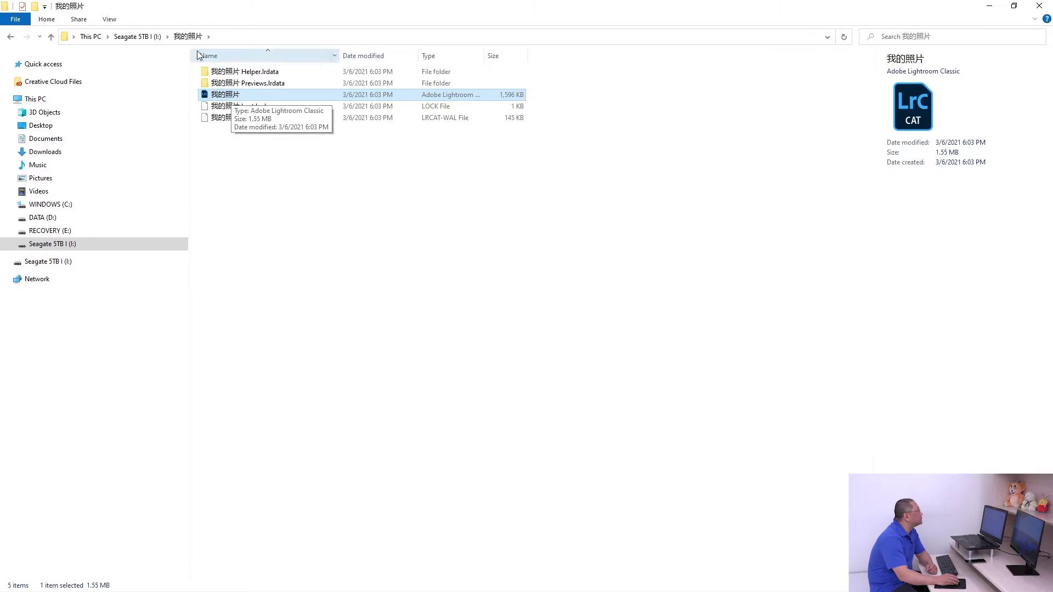
click(137, 36)
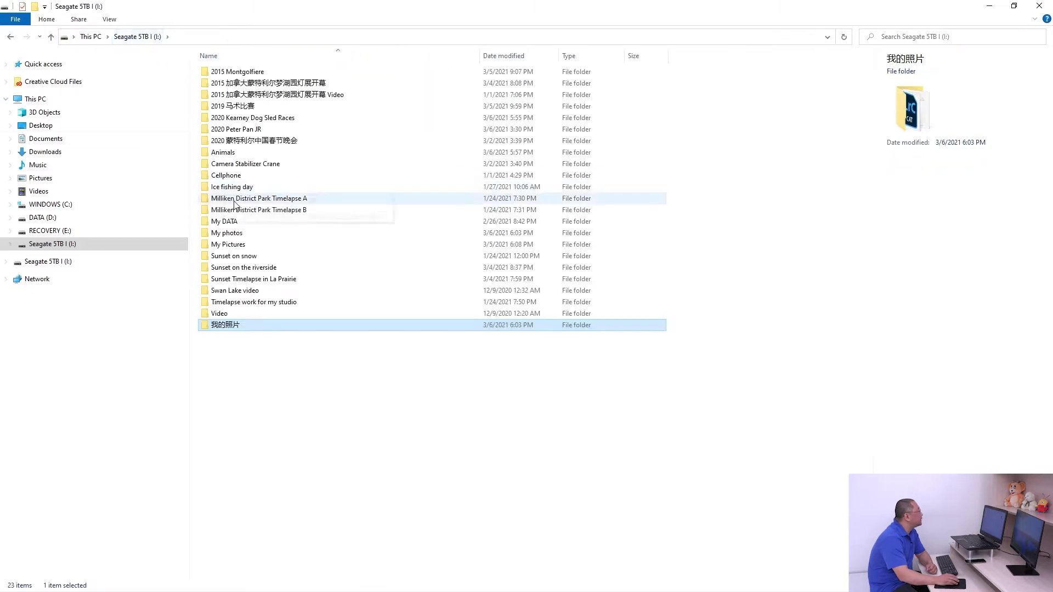
double_click(235, 329)
click(232, 97)
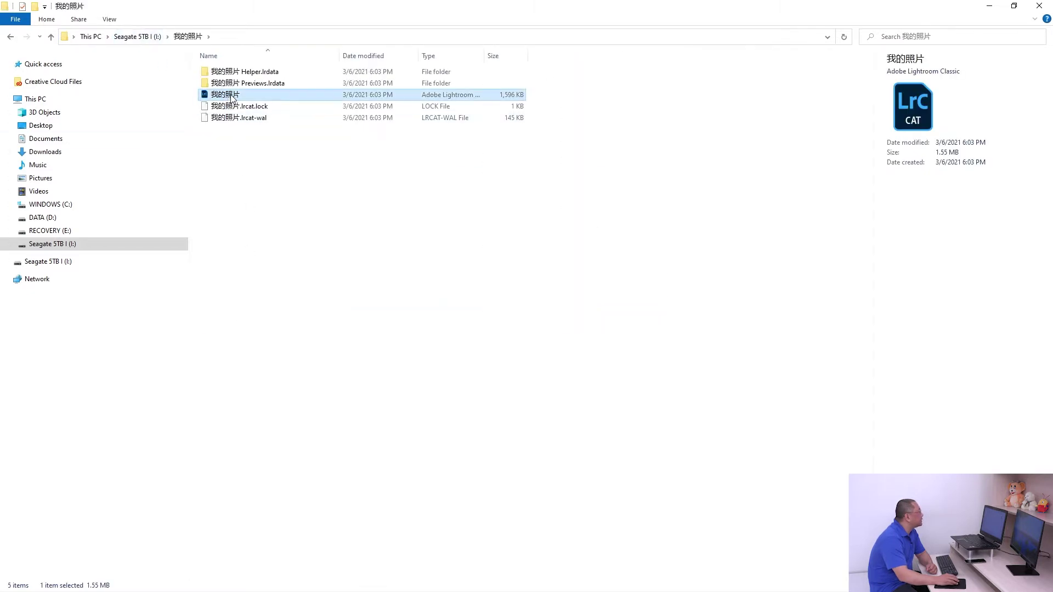
drag(258, 140, 235, 103)
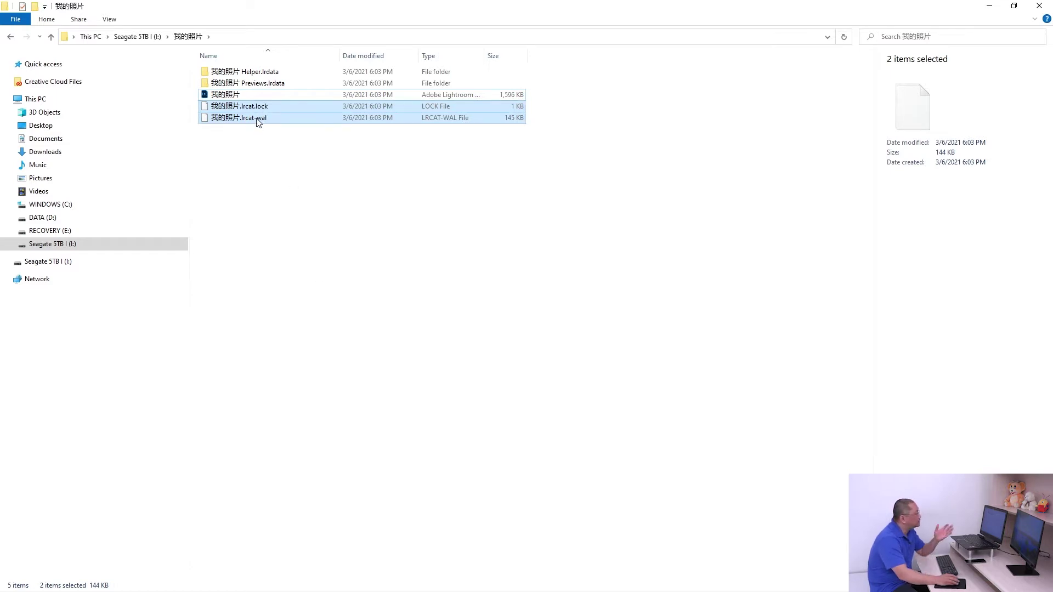
click(264, 75)
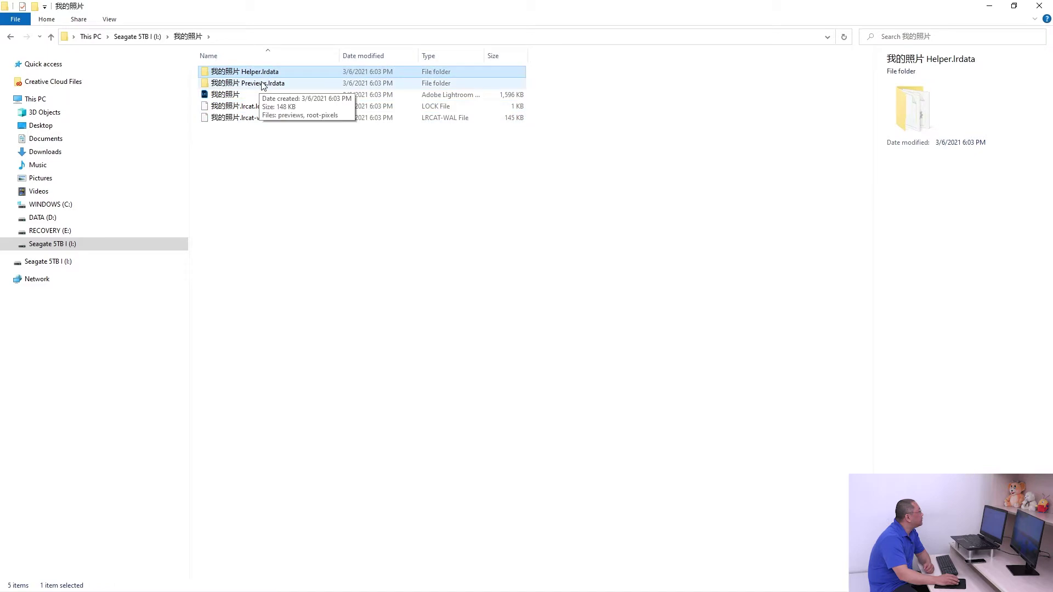
click(264, 83)
click(265, 85)
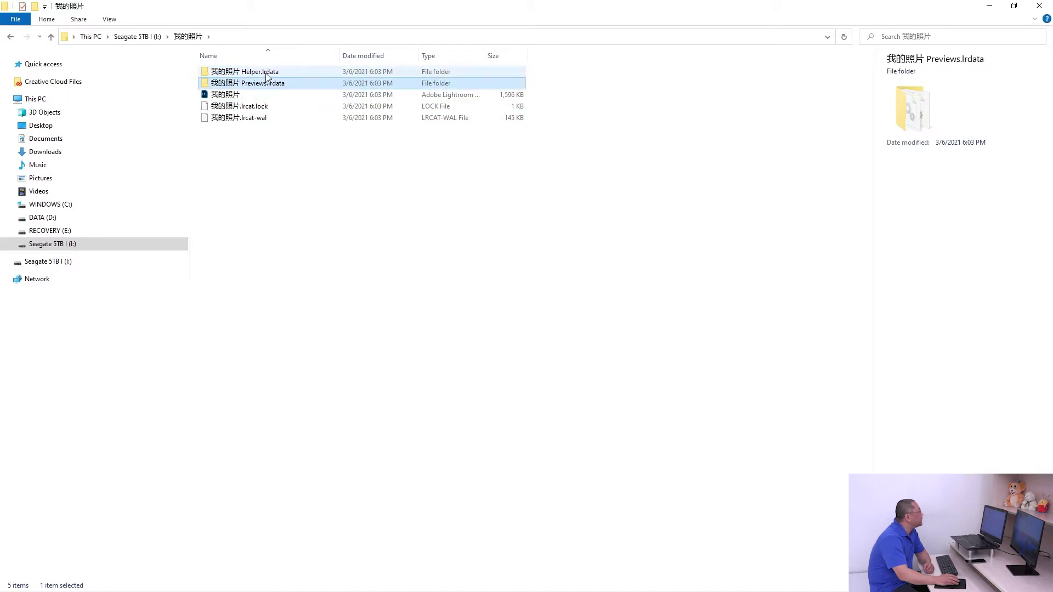
double_click(267, 75)
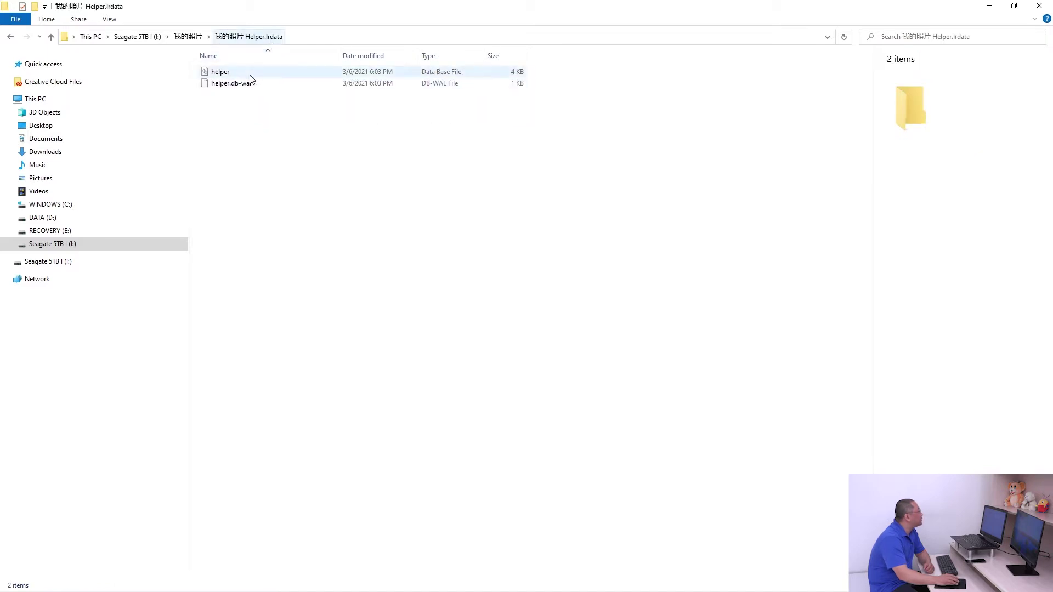
drag(240, 96, 230, 70)
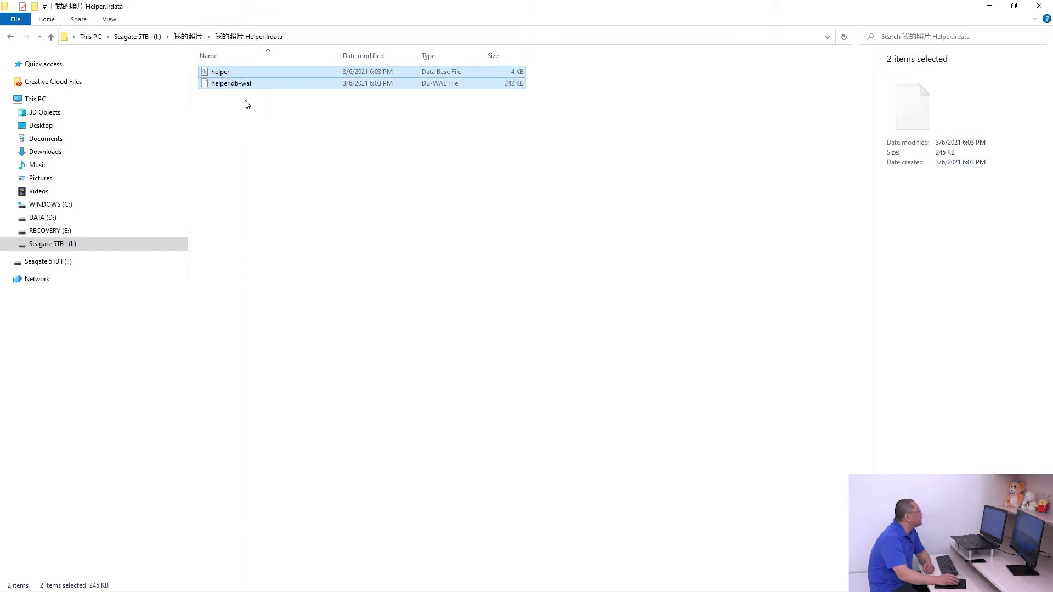
ctrl+click(264, 85)
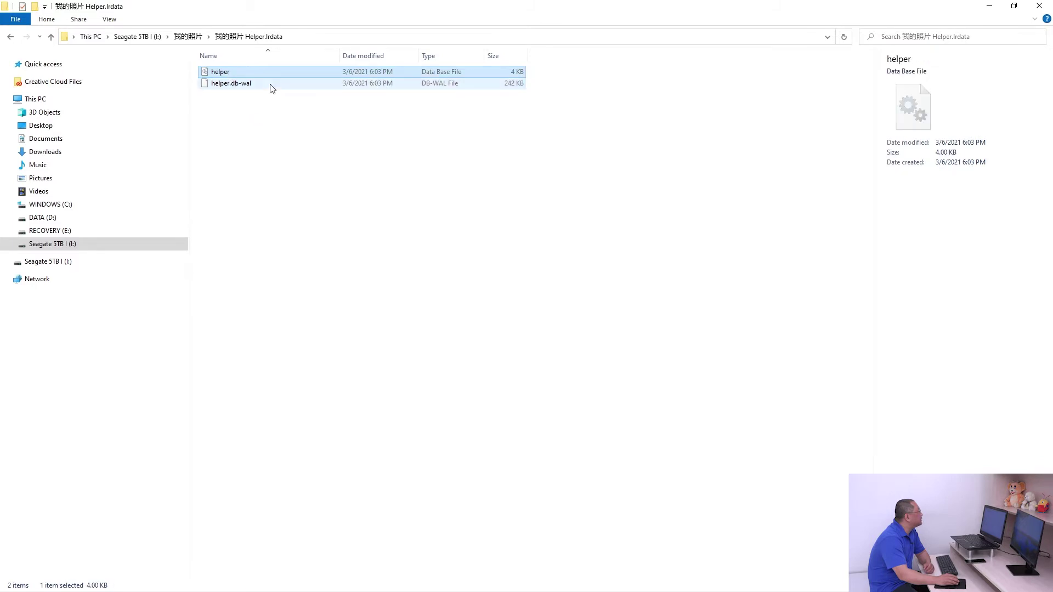
click(190, 36)
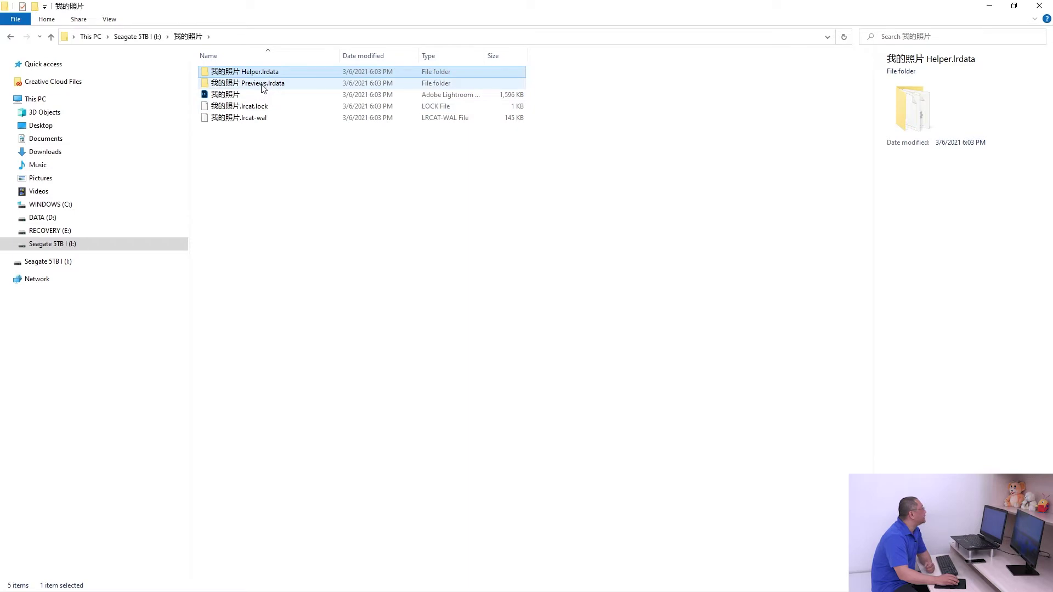
click(253, 85)
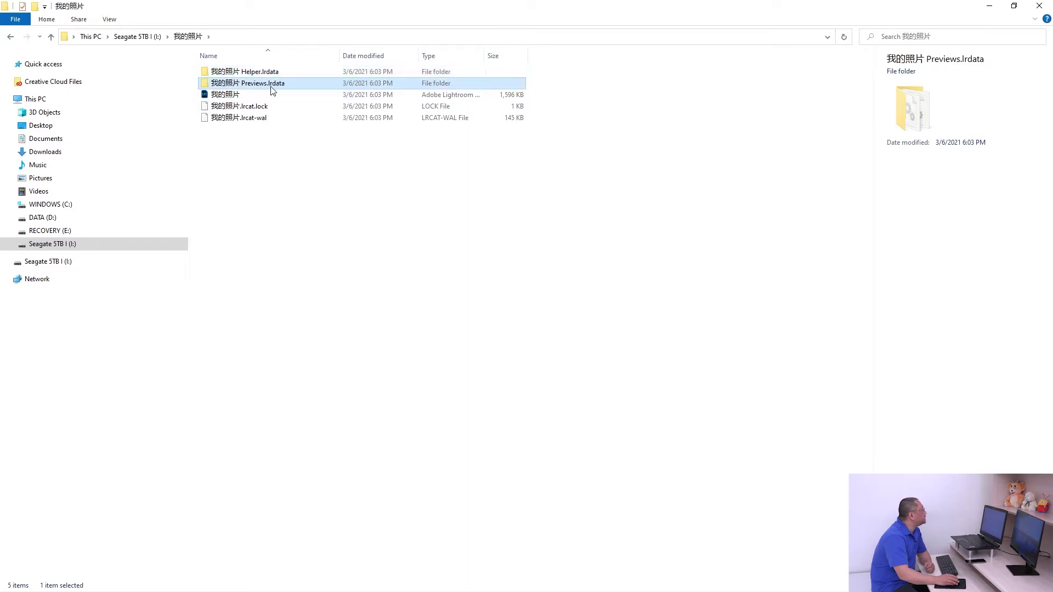
mouse_move(264, 84)
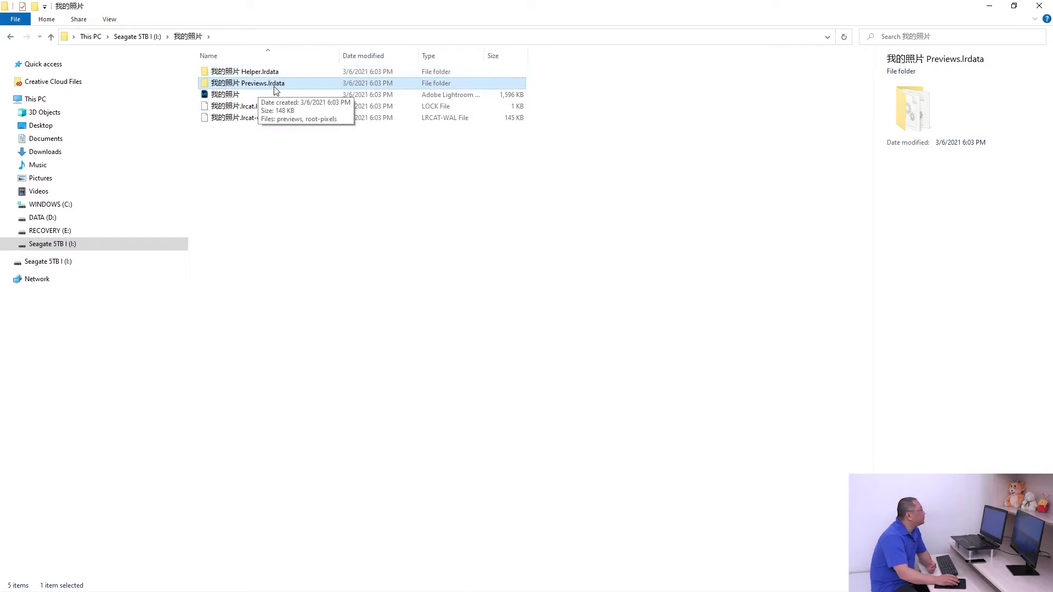
double_click(273, 85)
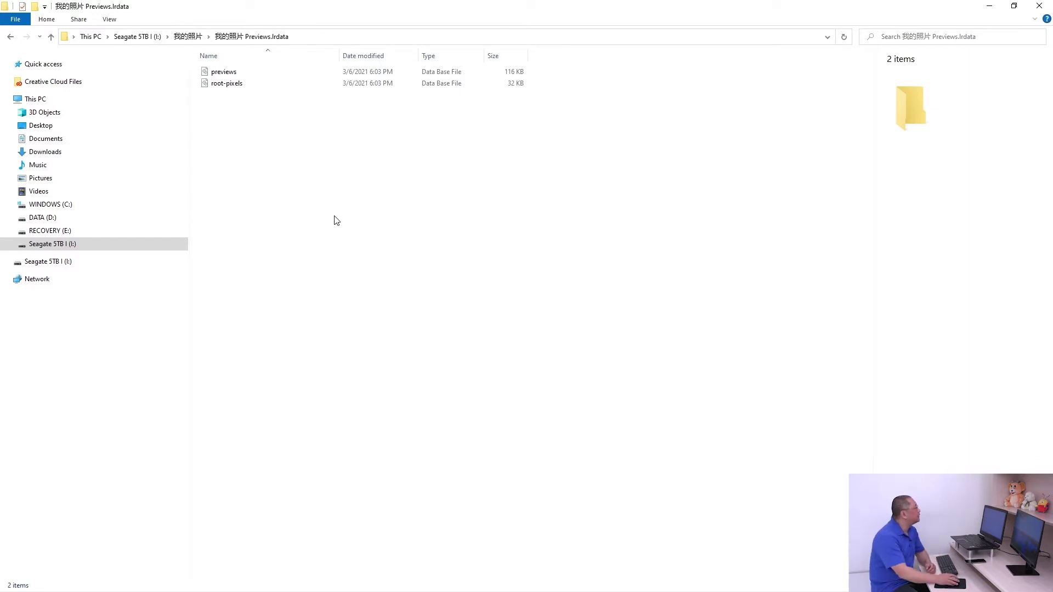
click(198, 40)
click(283, 218)
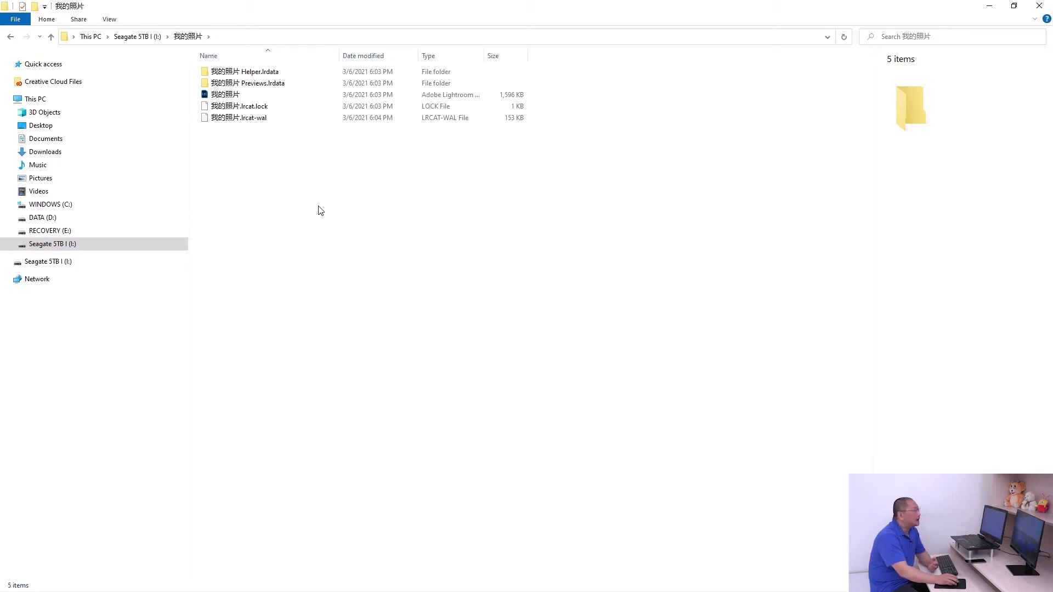
click(152, 37)
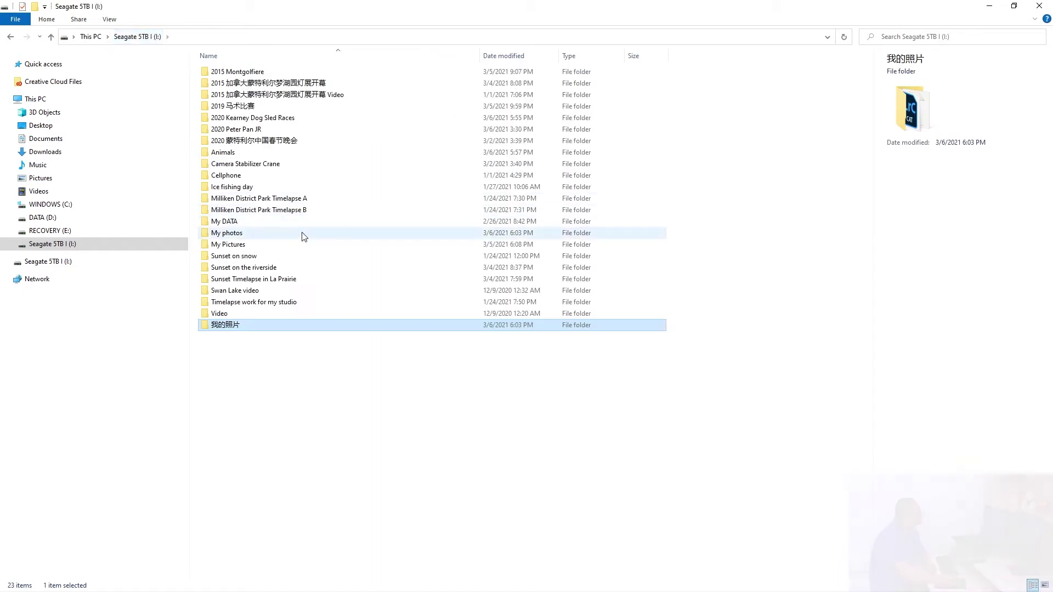
double_click(226, 326)
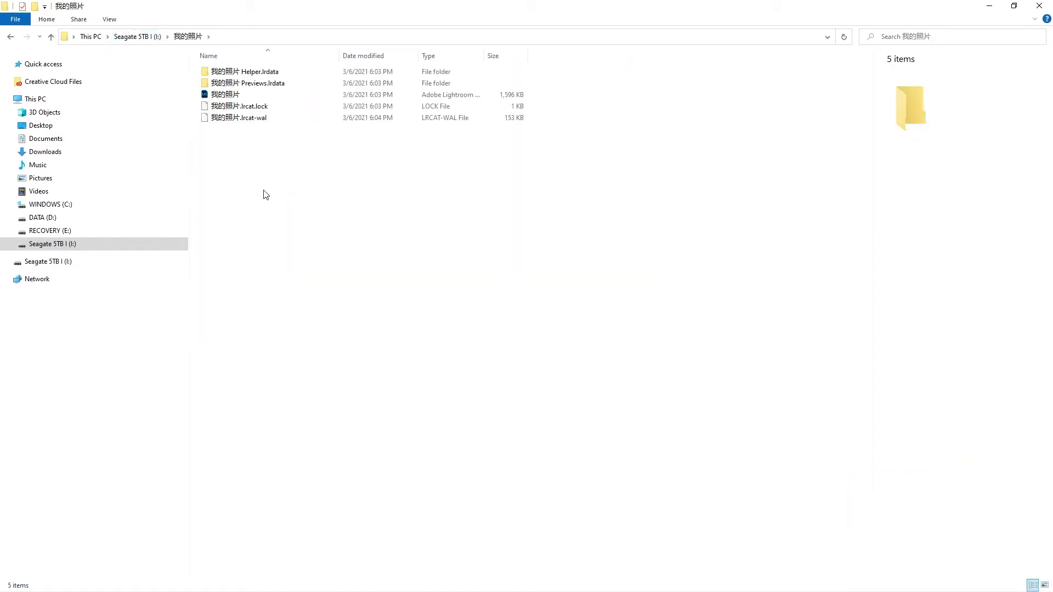
Step: Return to Lightroom Classic and open Import Photos and Video (导入照片和视频)
key(alt+Tab)
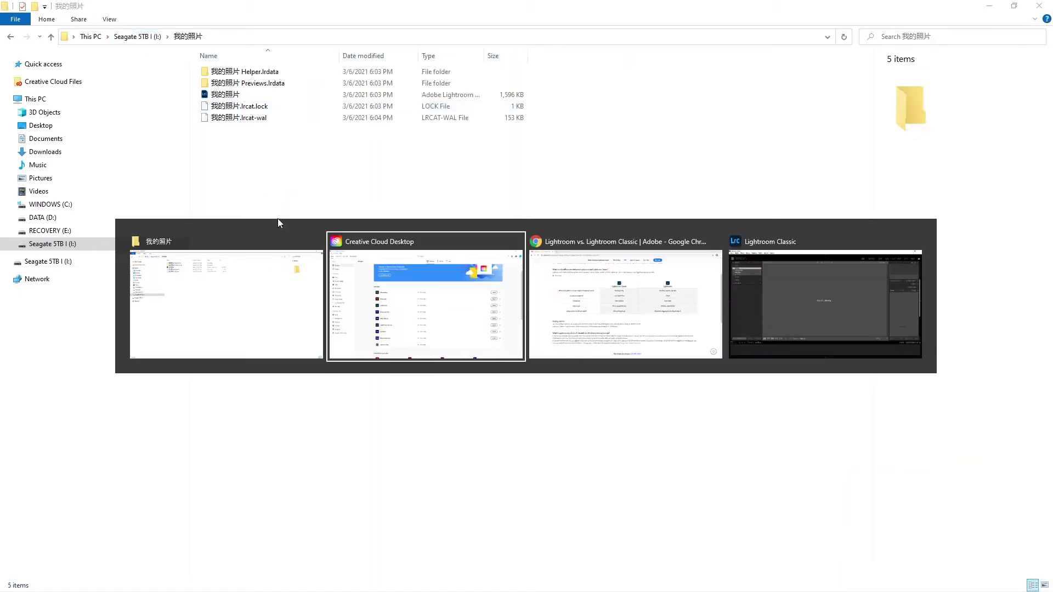
key(alt+Tab)
key(alt+Tab)
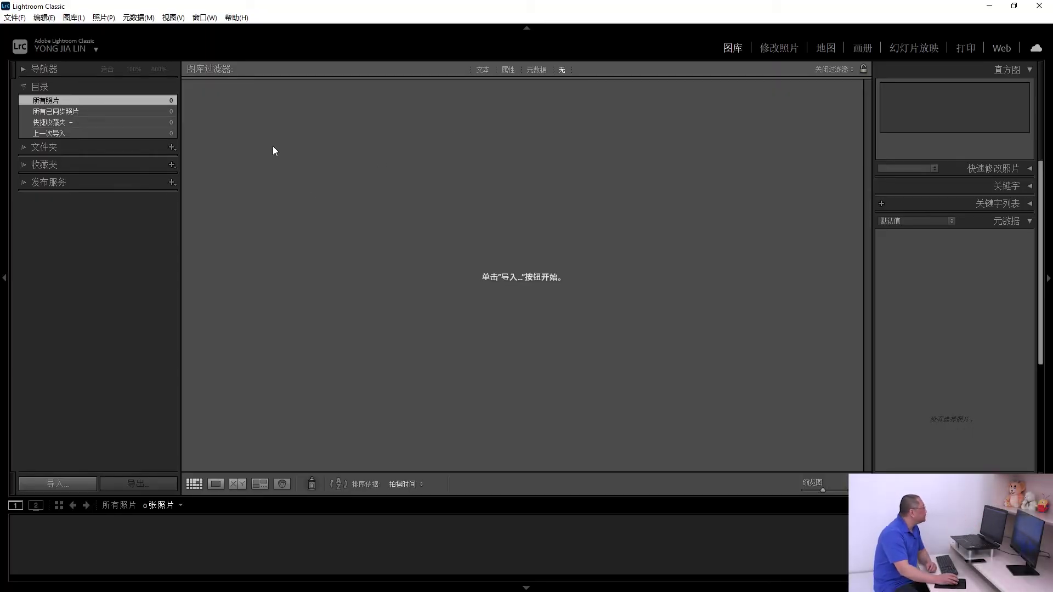
click(12, 18)
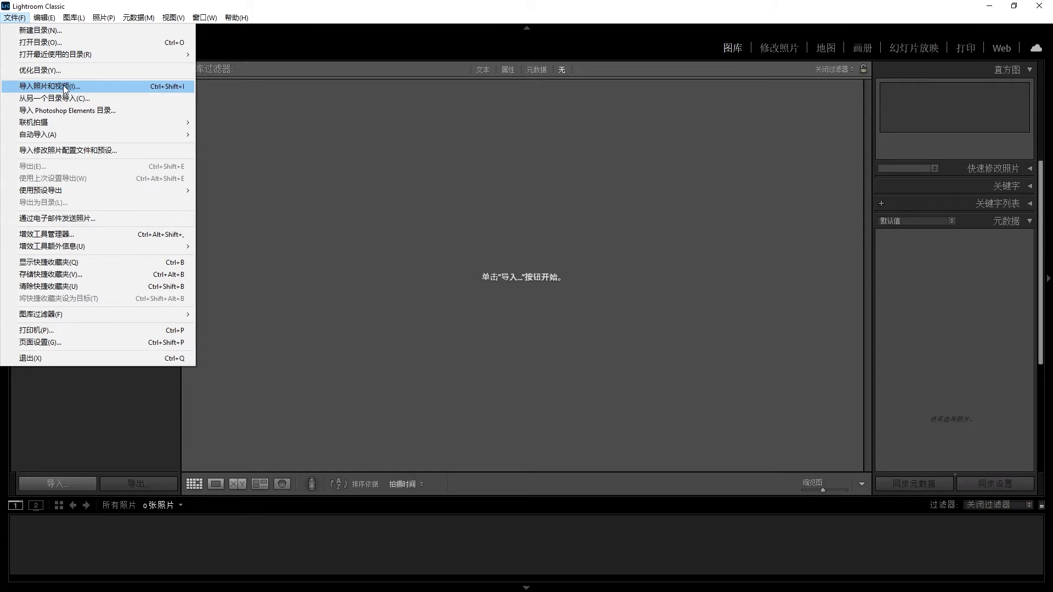
click(57, 484)
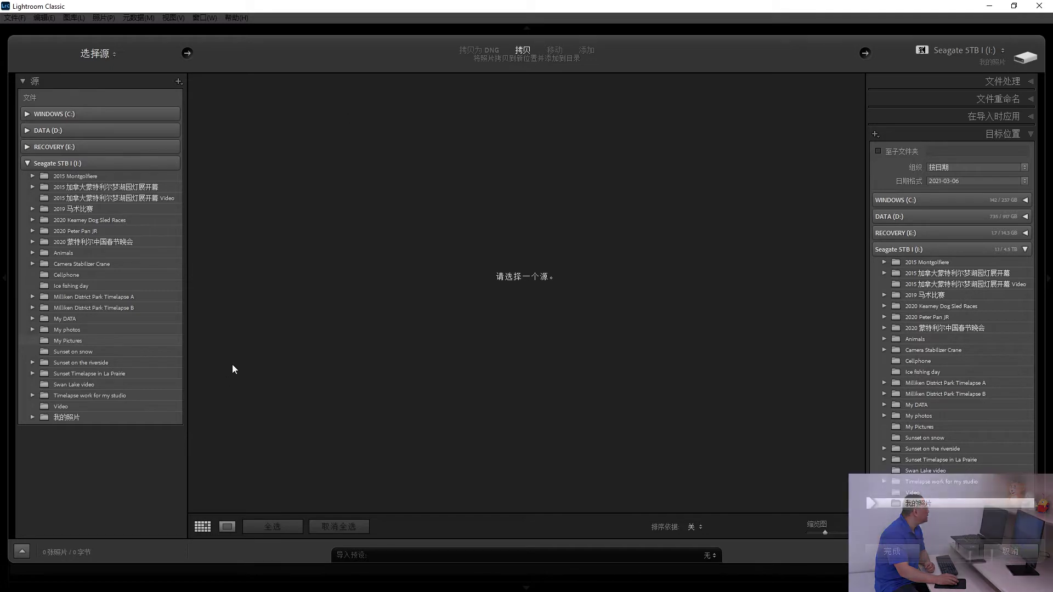
Step: Use My Pictures on the Seagate drive as the import source and browse its 134 photos
click(67, 341)
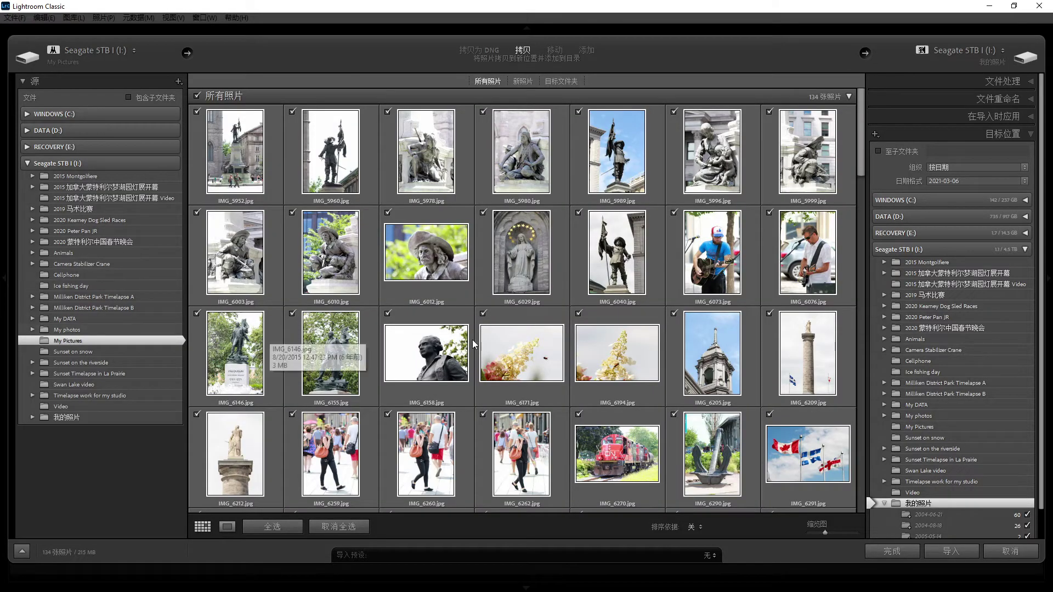
scroll(559, 341, down, 3)
scroll(577, 337, down, 10)
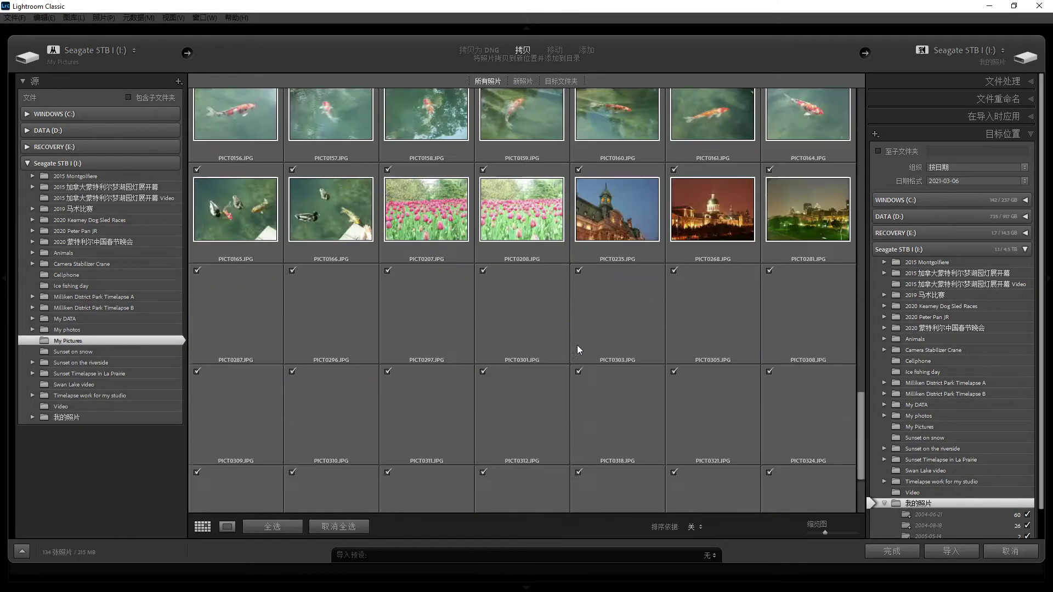
scroll(581, 356, down, 10)
scroll(590, 375, down, 10)
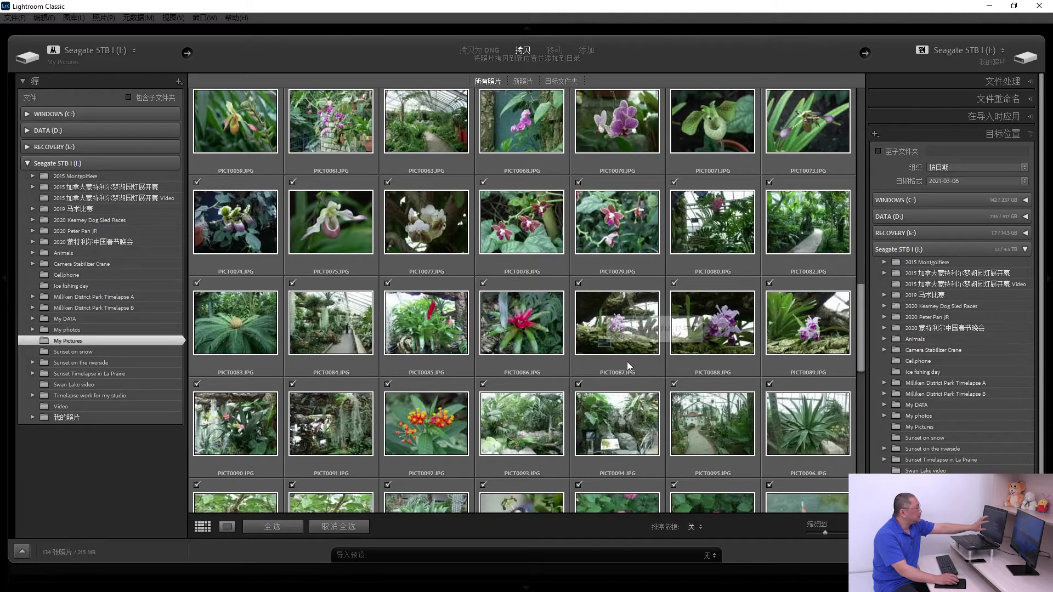
scroll(627, 361, down, 10)
scroll(629, 368, up, 5)
scroll(629, 368, up, 5)
scroll(628, 367, up, 5)
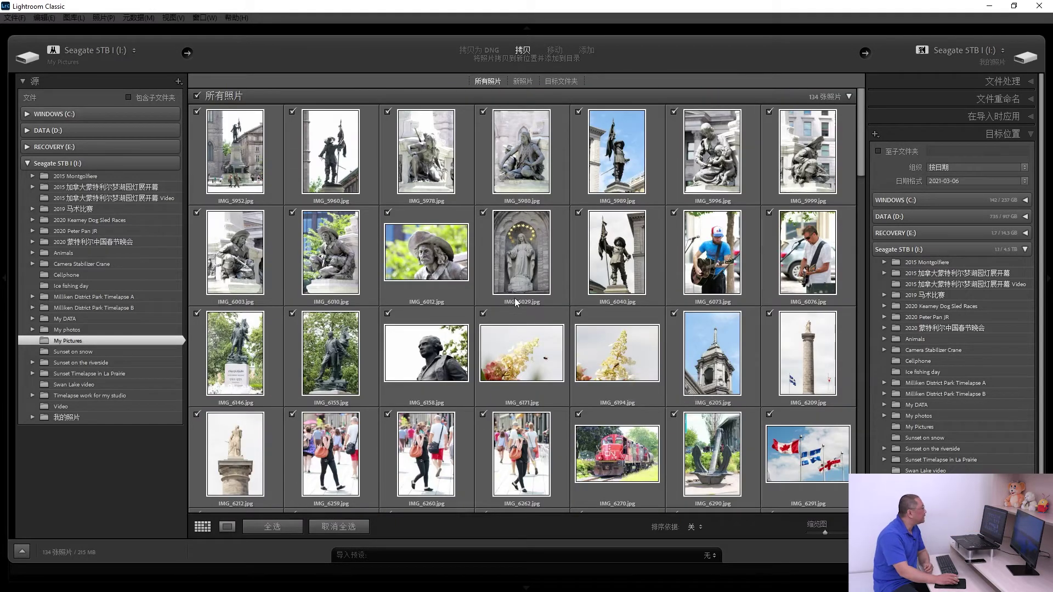
scroll(515, 298, down, 5)
scroll(514, 301, down, 5)
scroll(518, 309, down, 5)
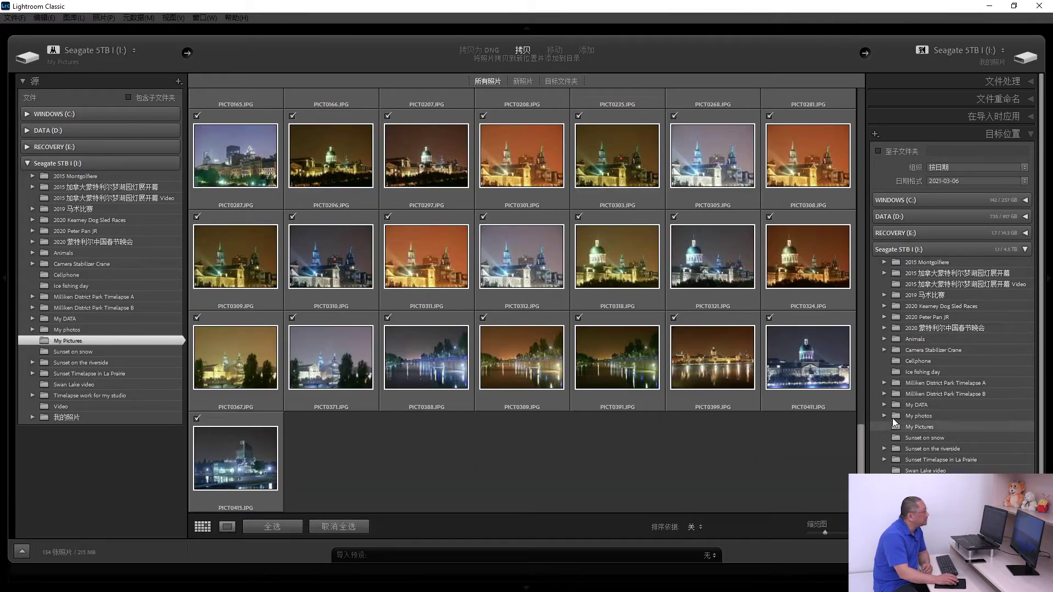
scroll(957, 415, down, 1)
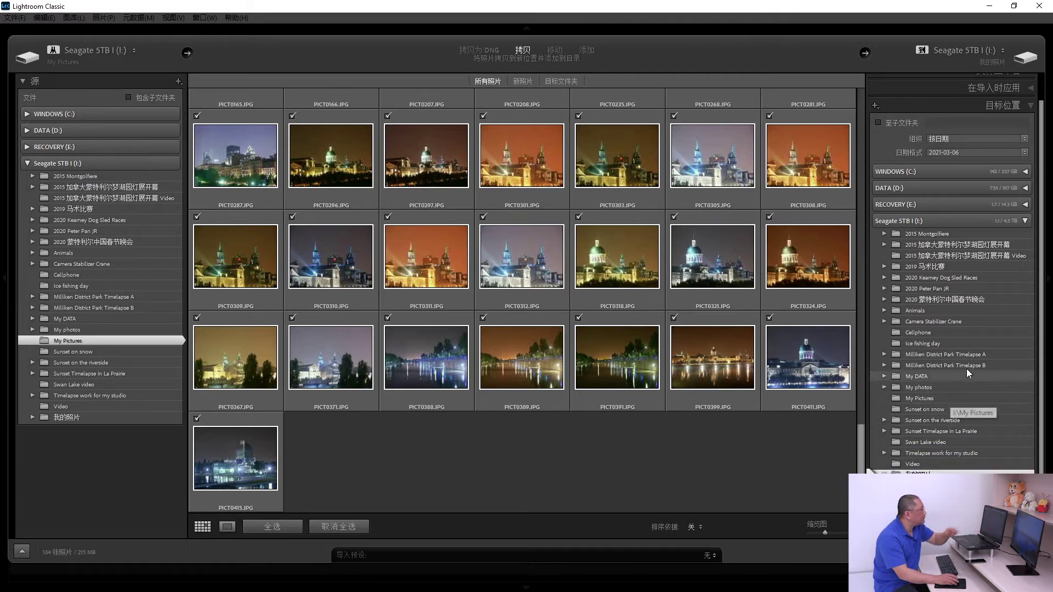
scroll(962, 330, up, 1)
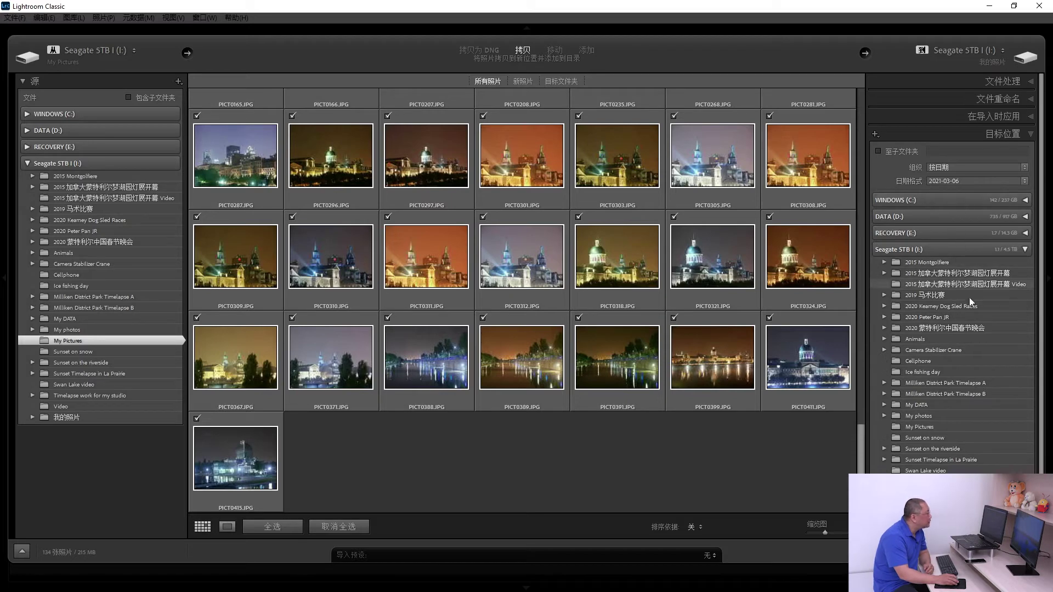
scroll(969, 334, down, 1)
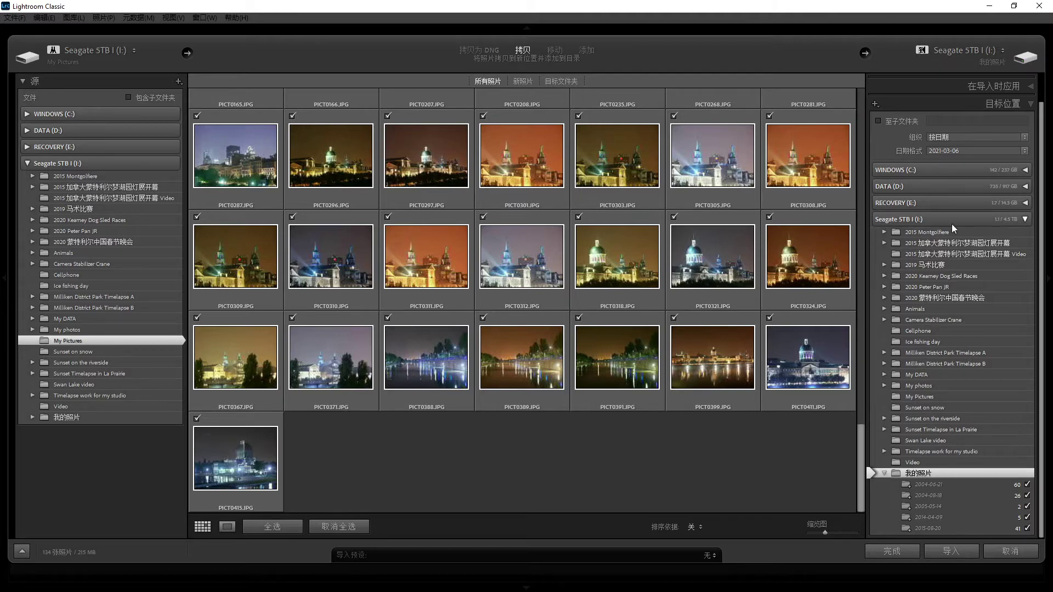
Step: Compare My DATA, Animals and 2020 Peter Pan JR, then make 我的照片 the import destination
click(925, 374)
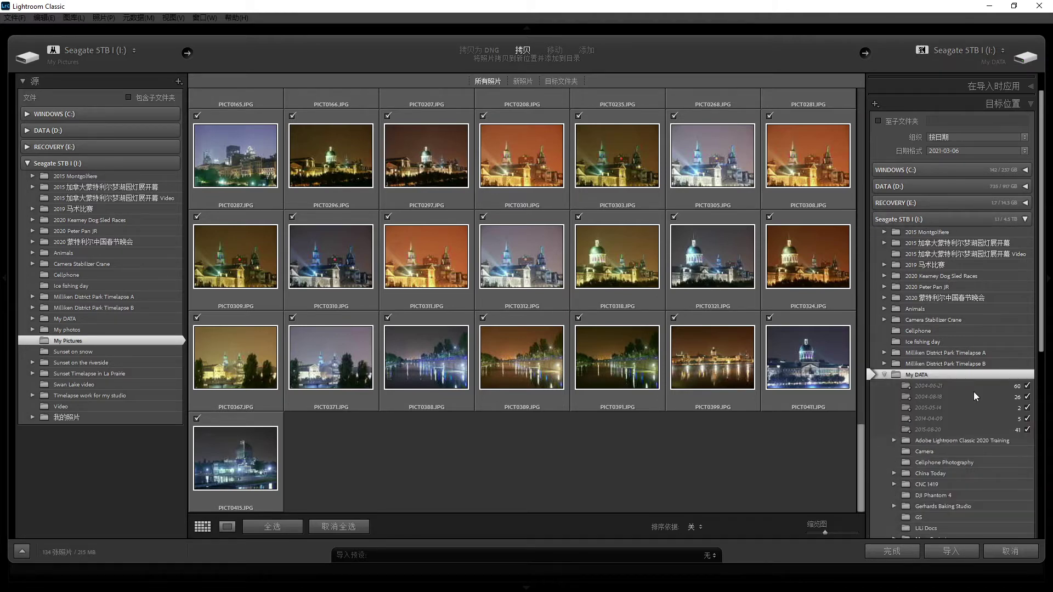
click(917, 309)
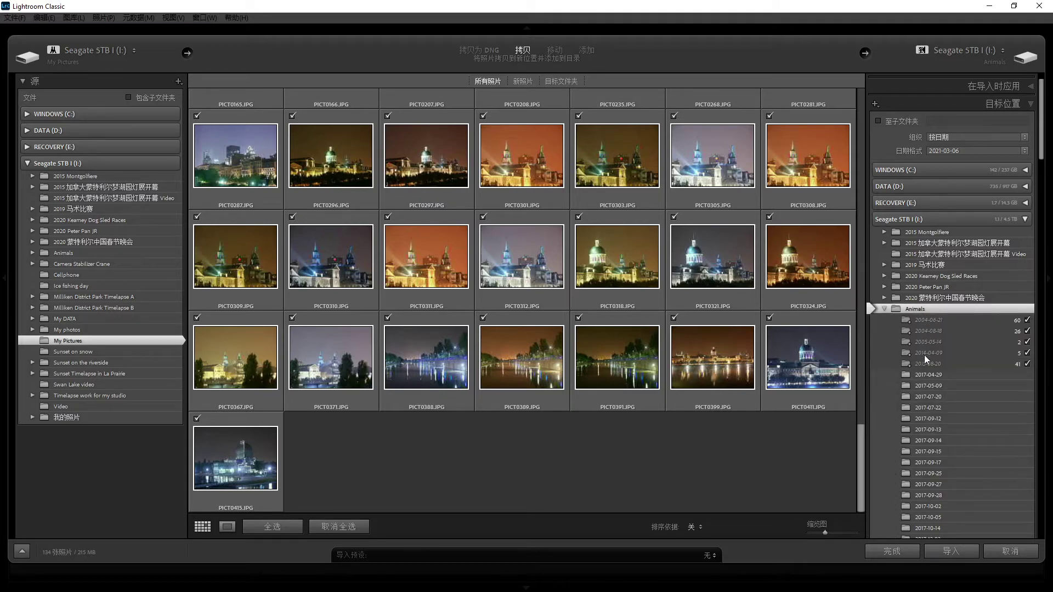
click(916, 286)
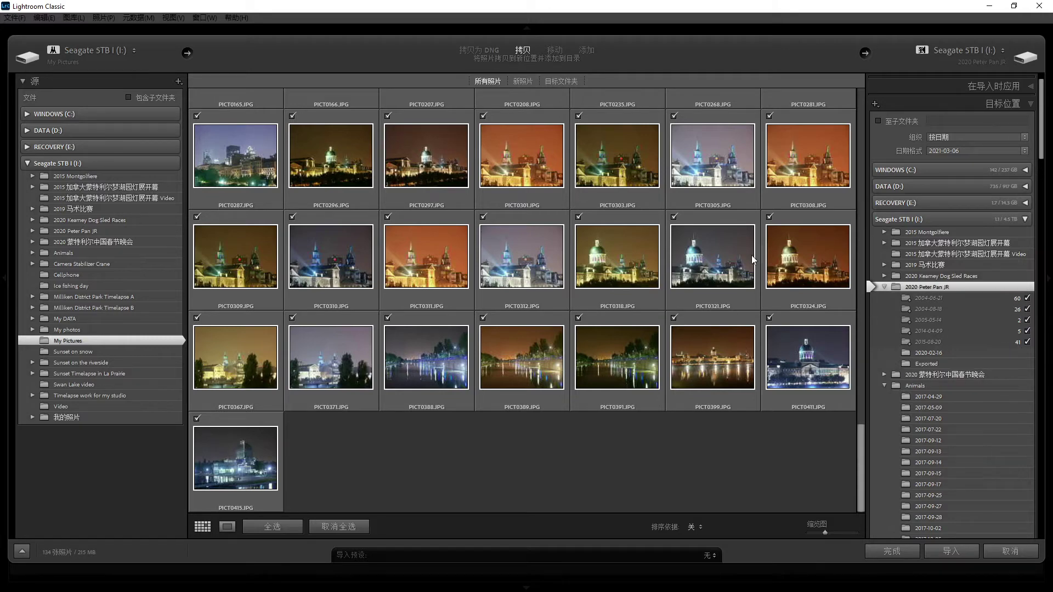
click(884, 288)
scroll(962, 345, down, 10)
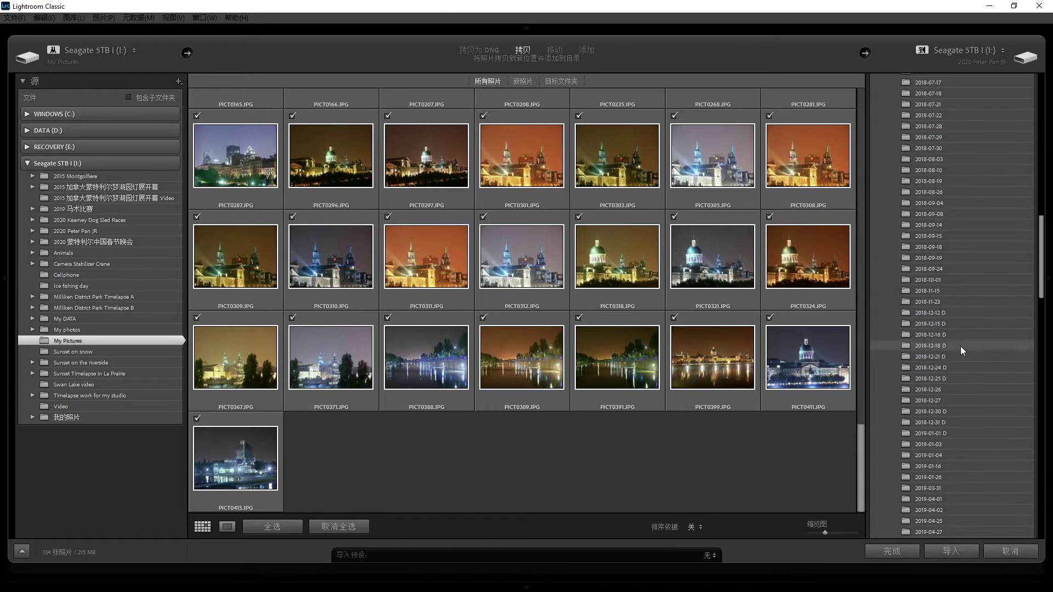
scroll(960, 346, down, 10)
scroll(958, 350, down, 5)
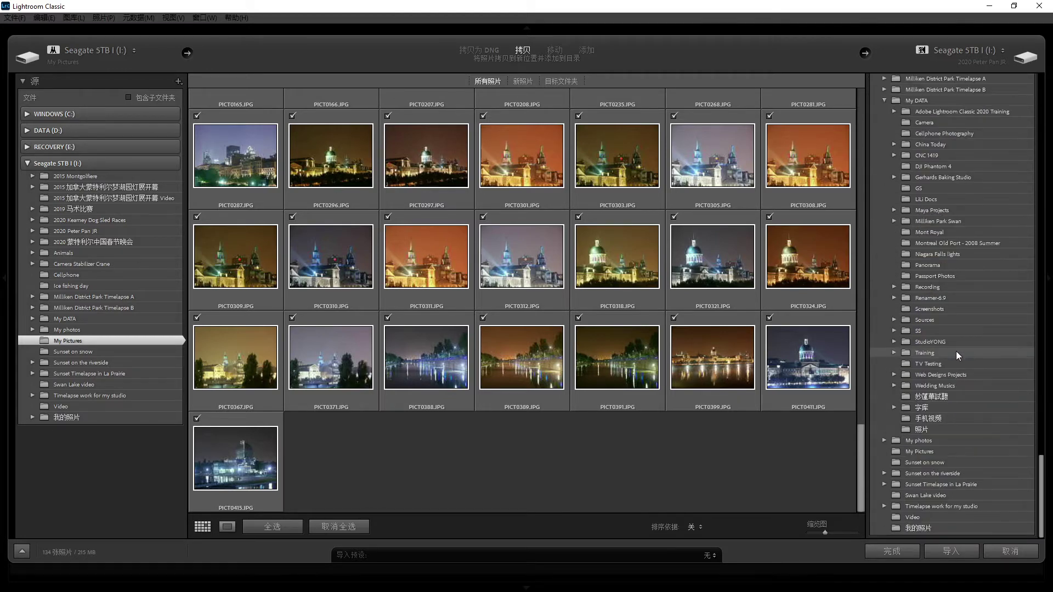
click(923, 529)
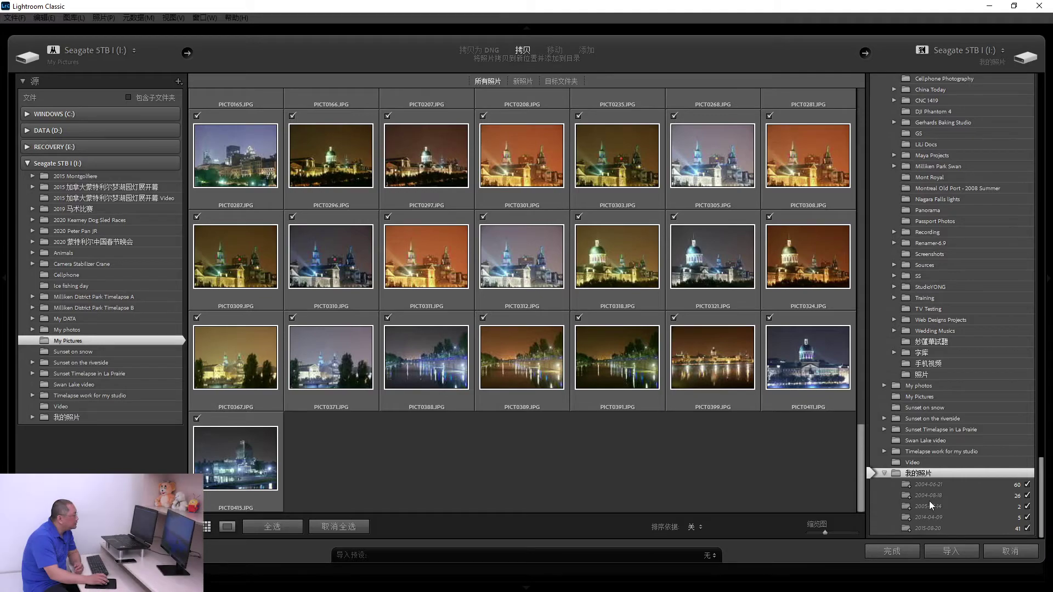
scroll(646, 361, up, 5)
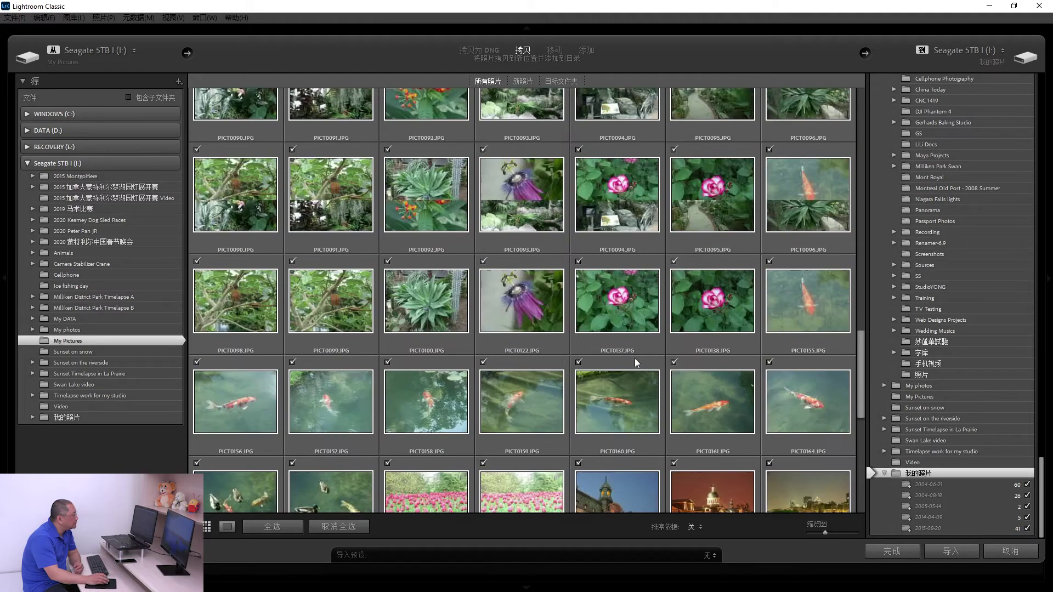
scroll(634, 358, up, 5)
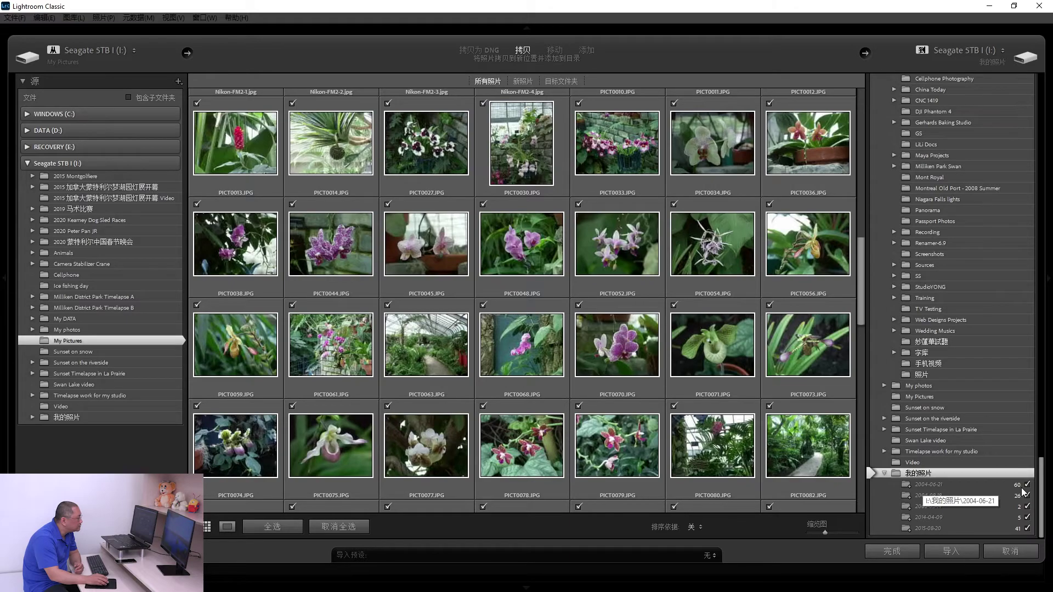
scroll(631, 322, up, 5)
scroll(629, 322, up, 2)
scroll(629, 326, down, 10)
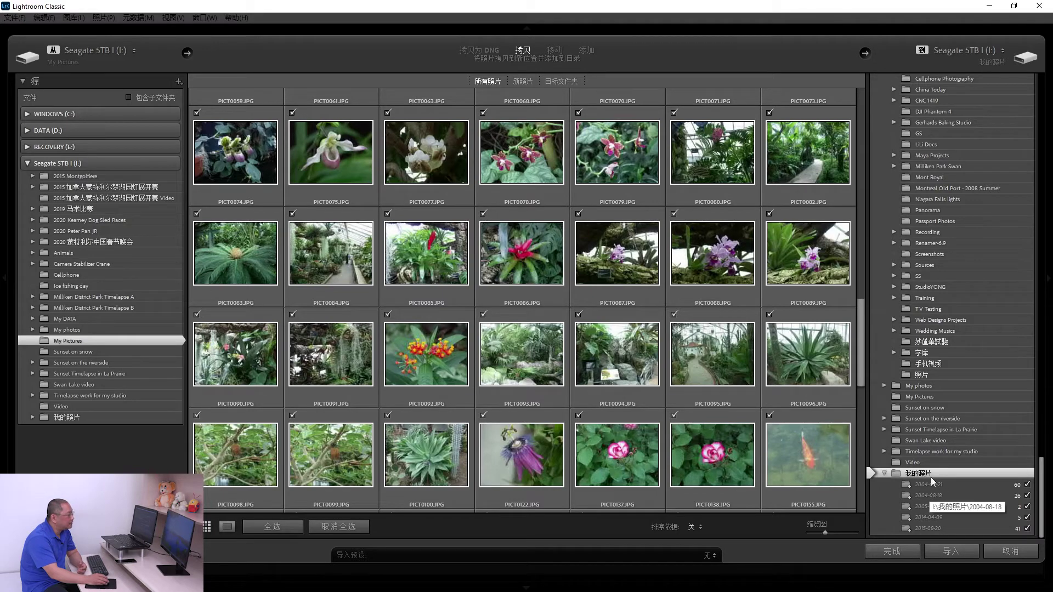
scroll(946, 201, up, 10)
scroll(955, 150, up, 10)
scroll(953, 165, up, 10)
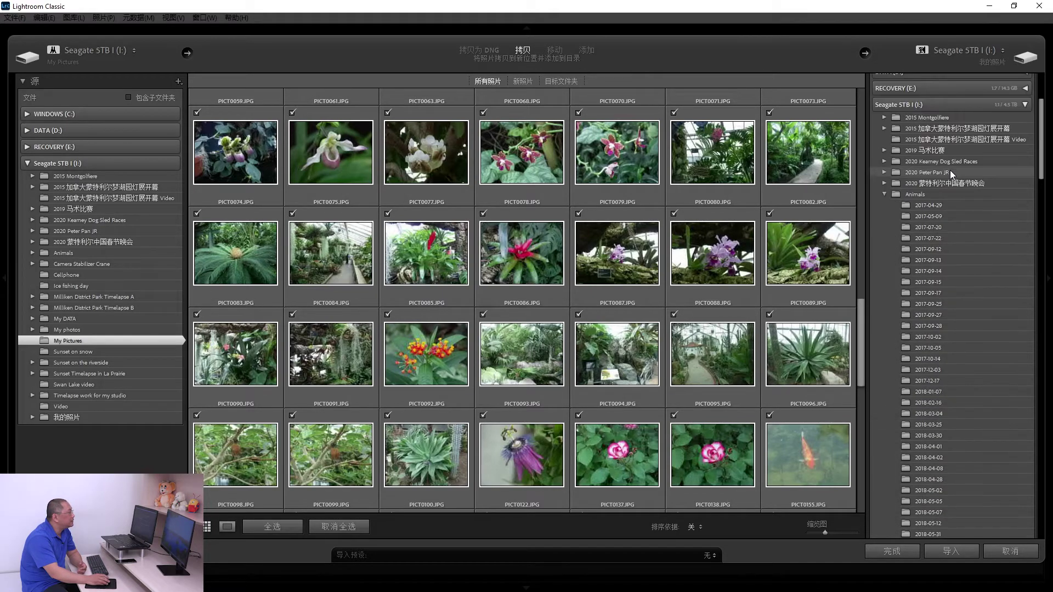
scroll(952, 166, up, 5)
click(884, 339)
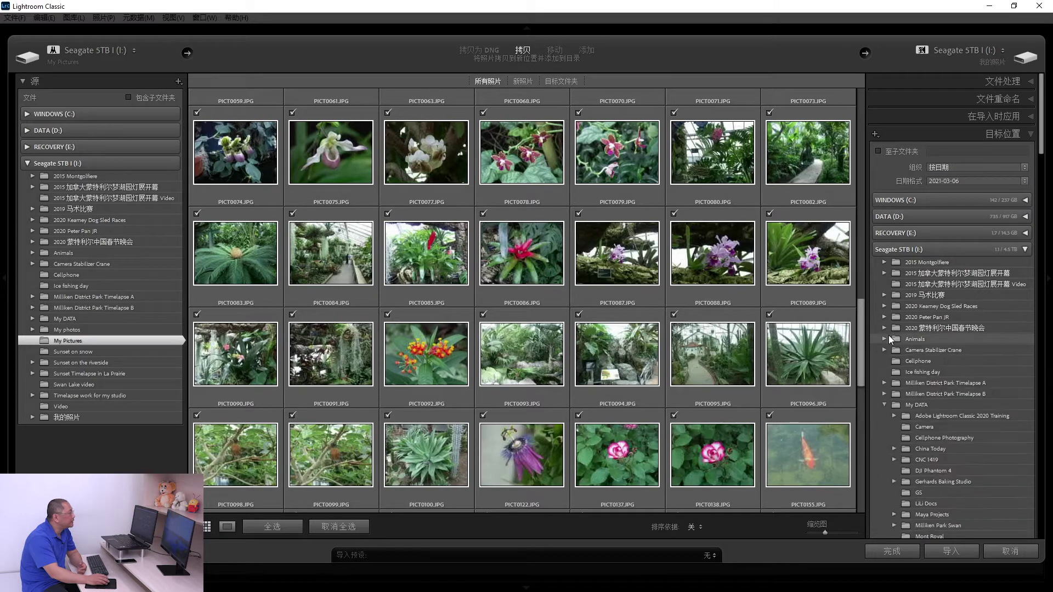
click(943, 182)
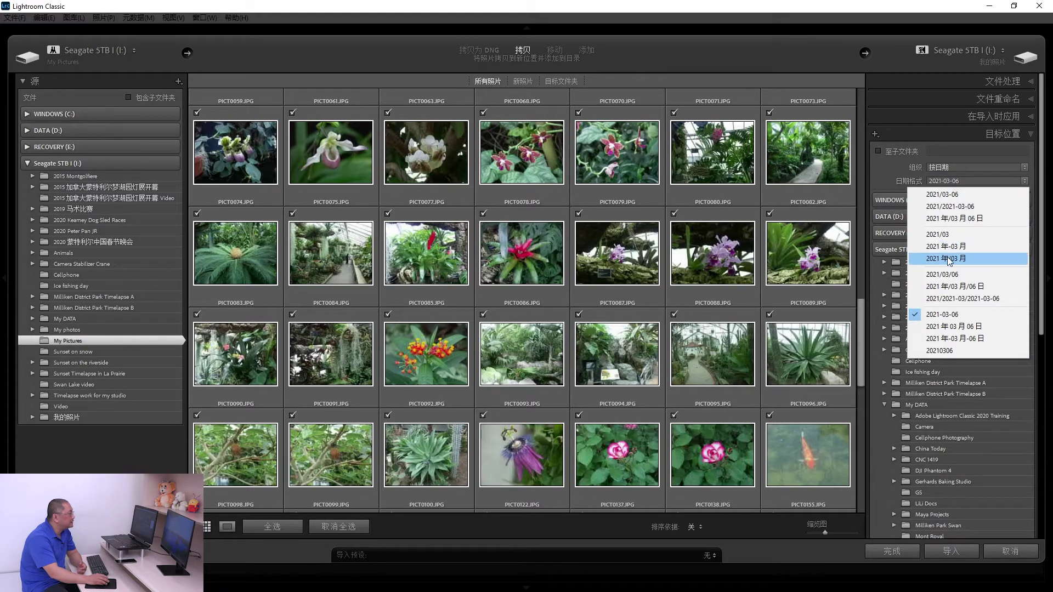
click(955, 327)
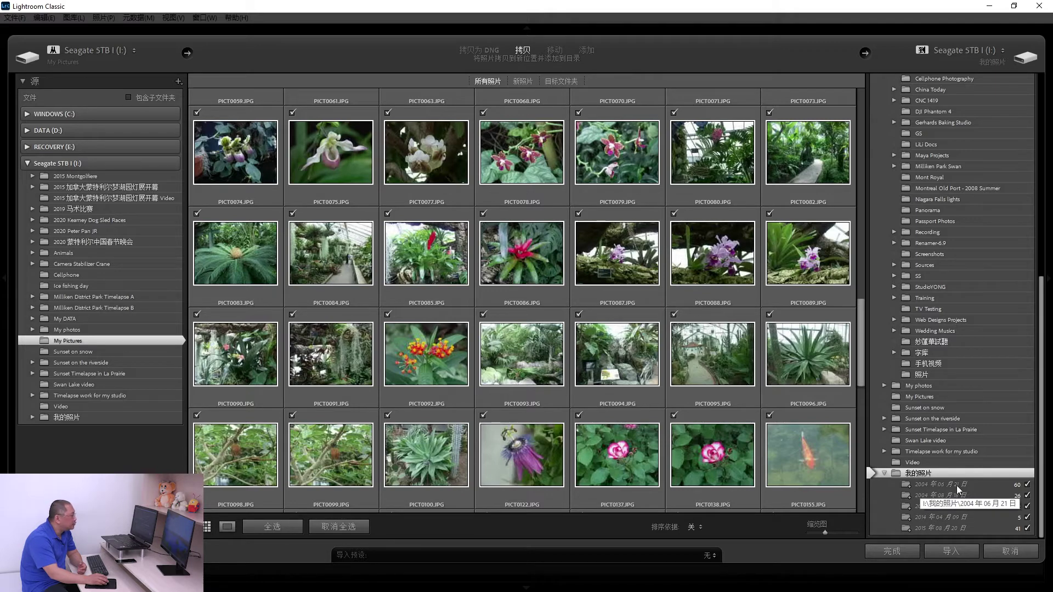
scroll(947, 485, up, 10)
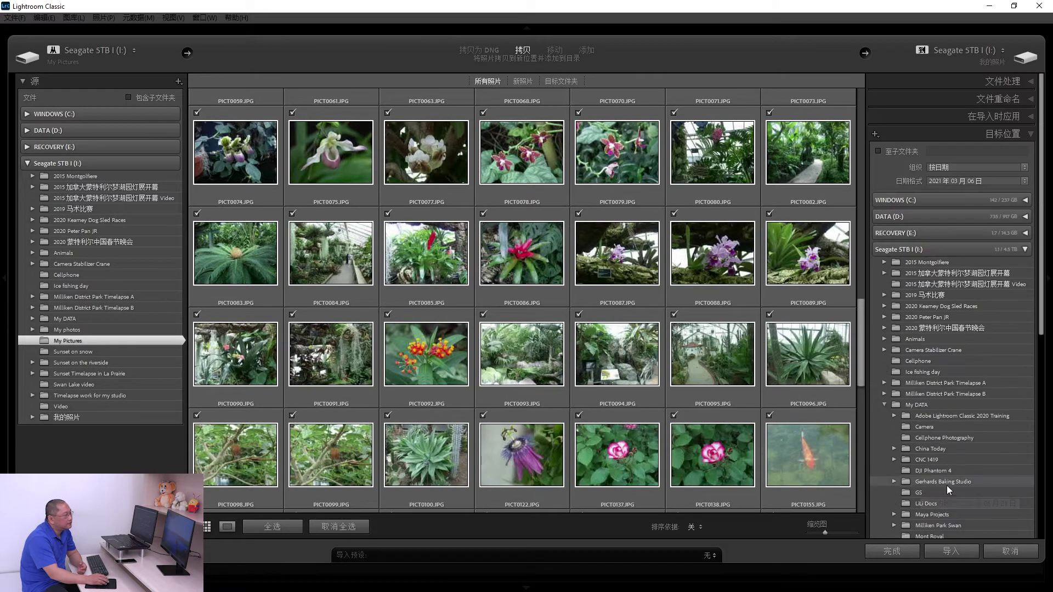
click(959, 182)
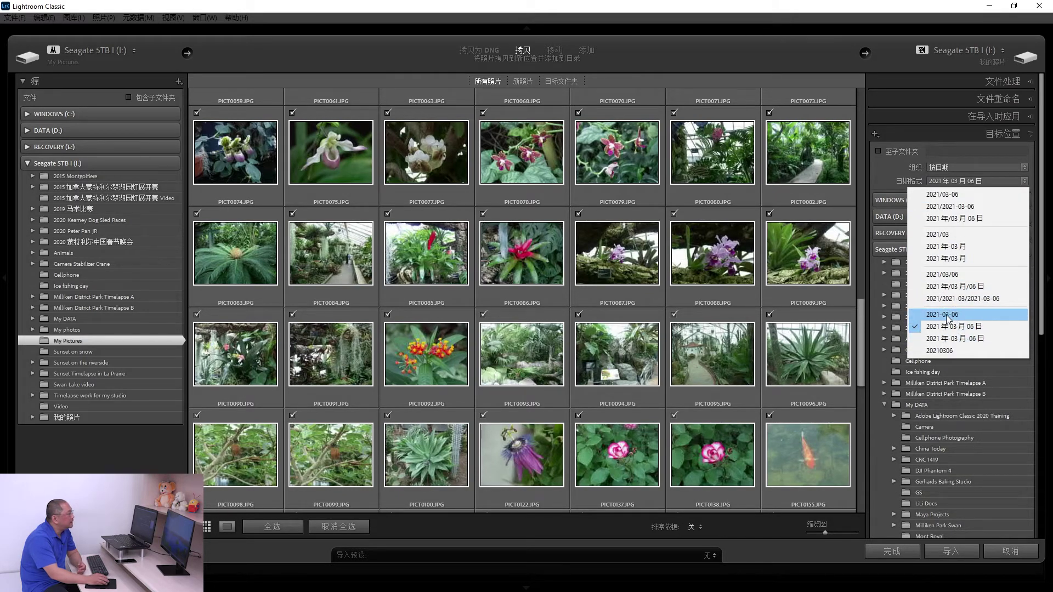
click(954, 315)
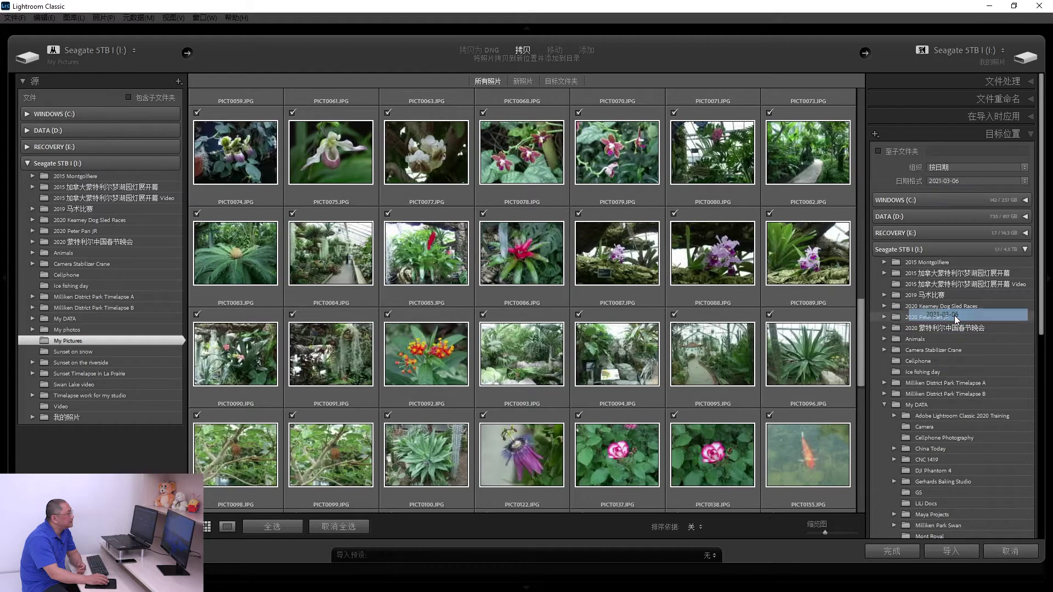
scroll(943, 449, down, 5)
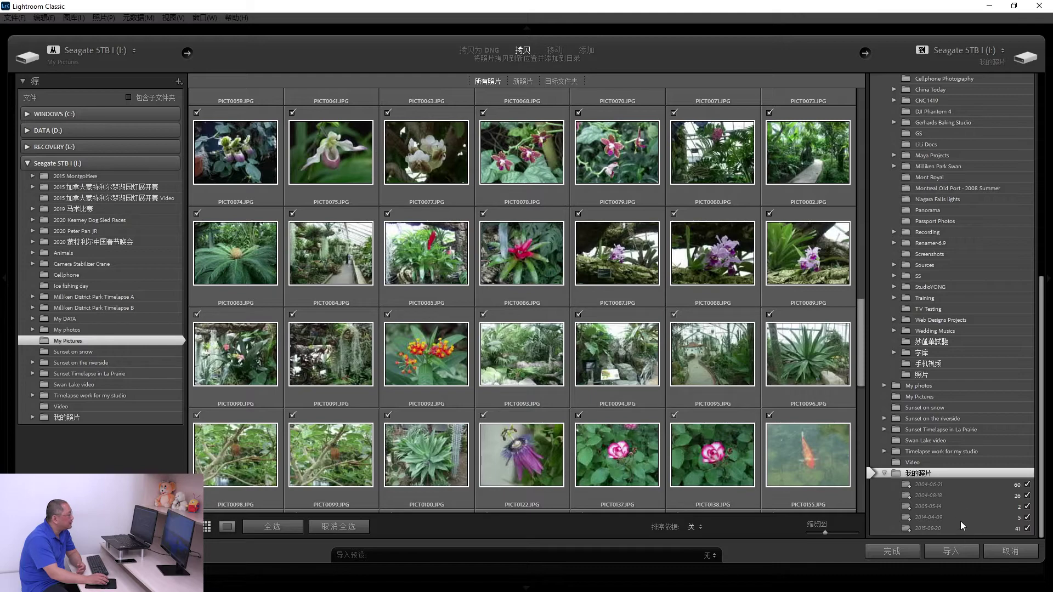
Step: Import the checked photos into 我的照片 and bring File Explorer to the front
click(957, 551)
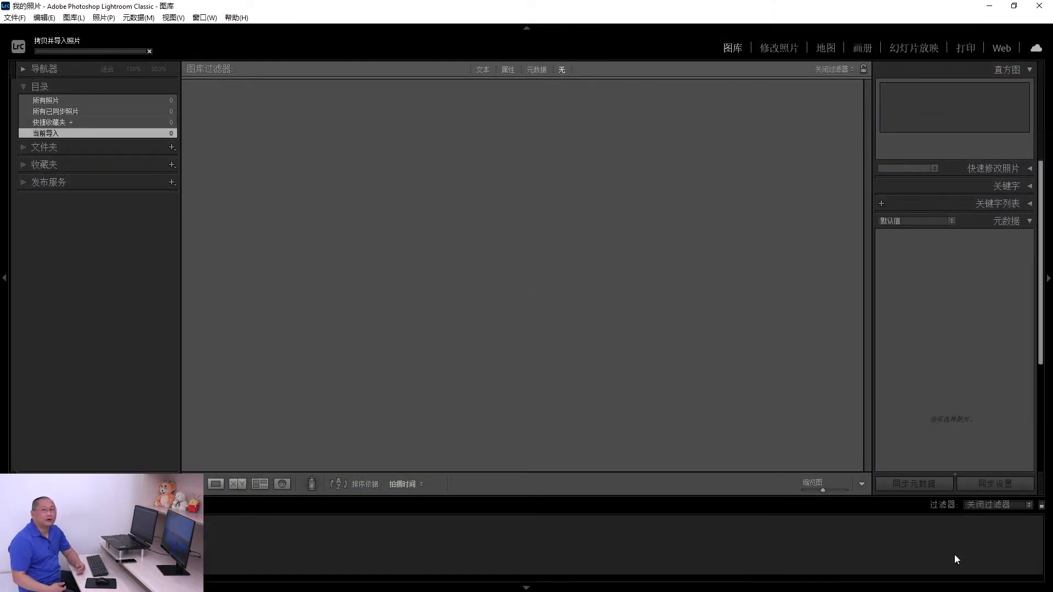
key(alt+Tab)
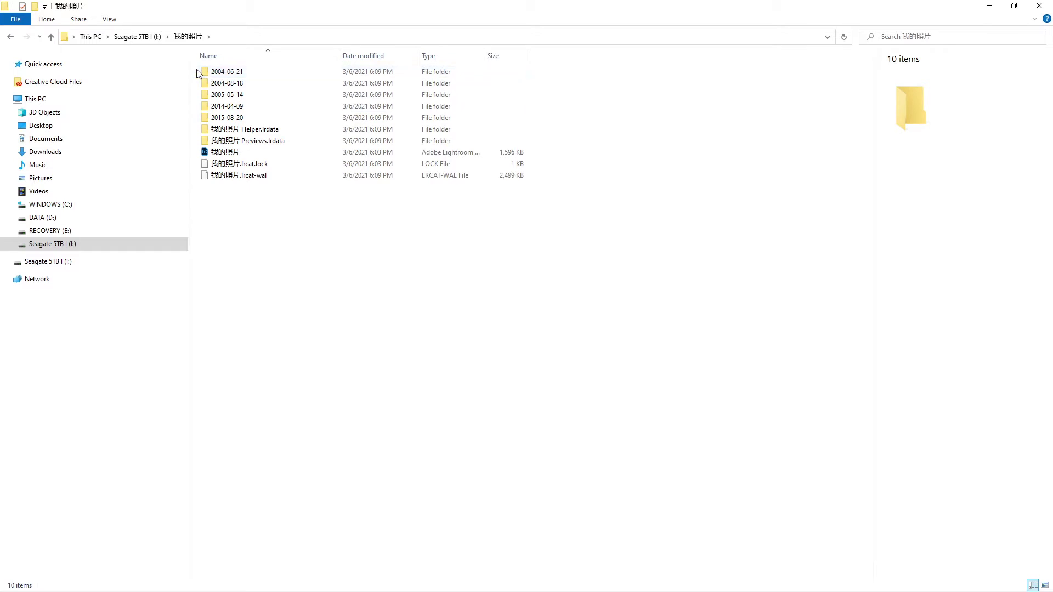
Step: Inspect the 2004-06-21 and 2004-08-18 date folders inside 我的照片
drag(199, 73, 247, 118)
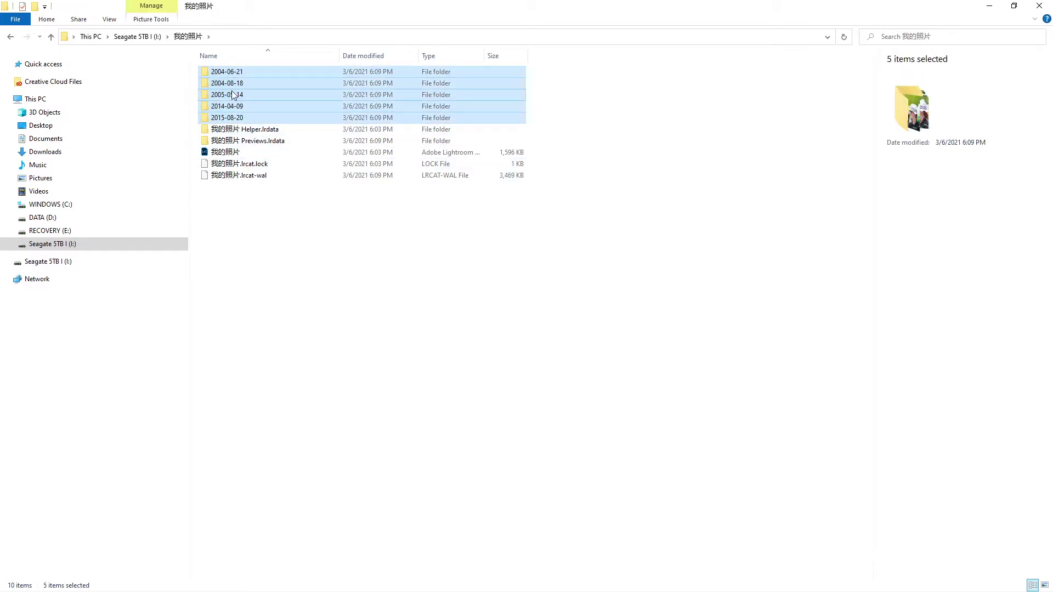
double_click(233, 73)
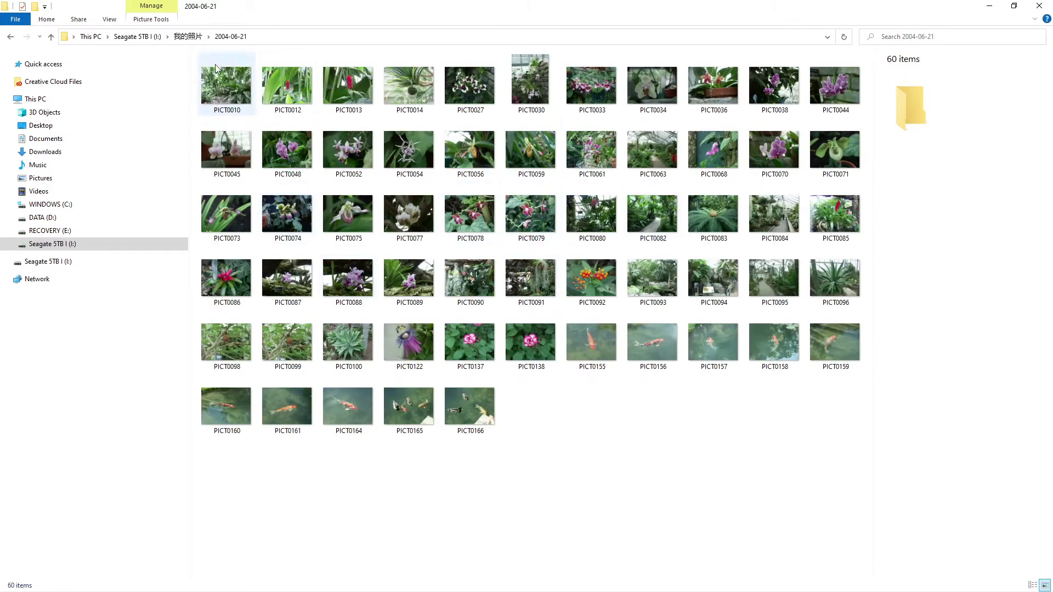
click(188, 36)
double_click(230, 83)
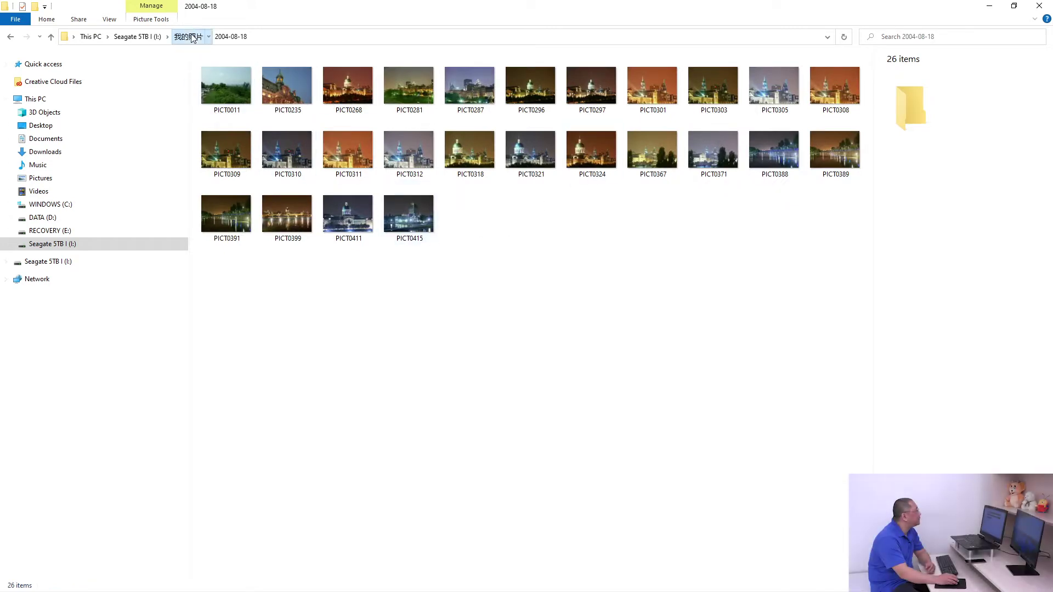
click(193, 37)
click(230, 74)
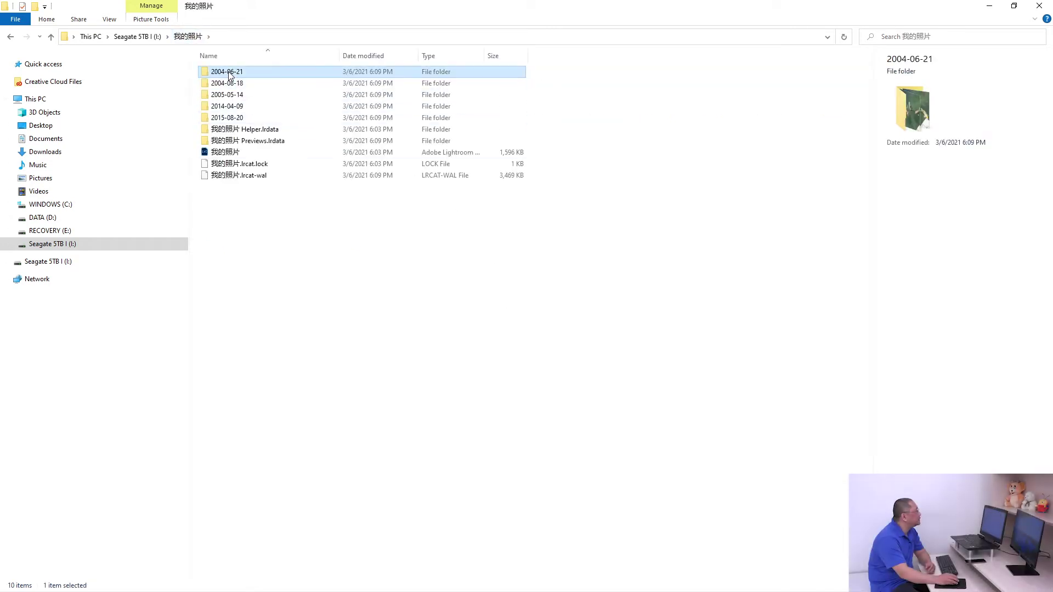
click(352, 290)
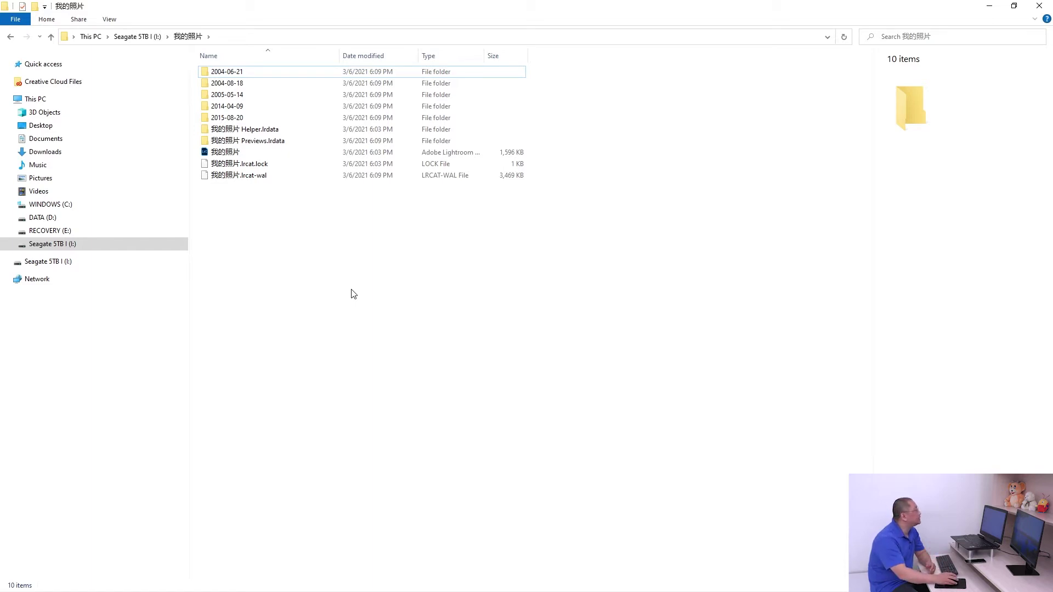
Step: Select the five date folders and look inside the 2015-08-20 folder
click(251, 76)
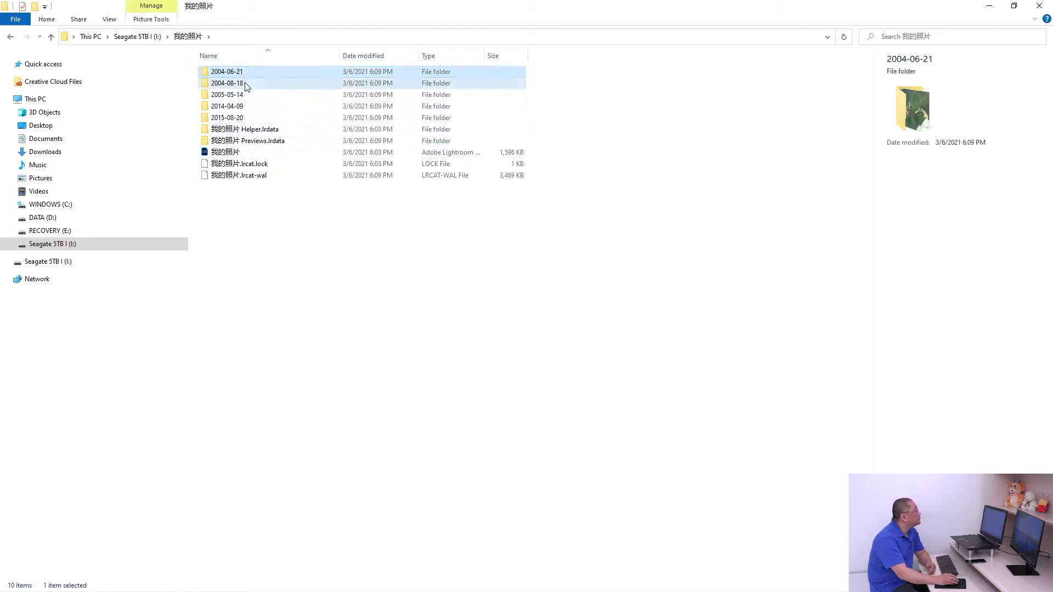
click(241, 97)
click(266, 117)
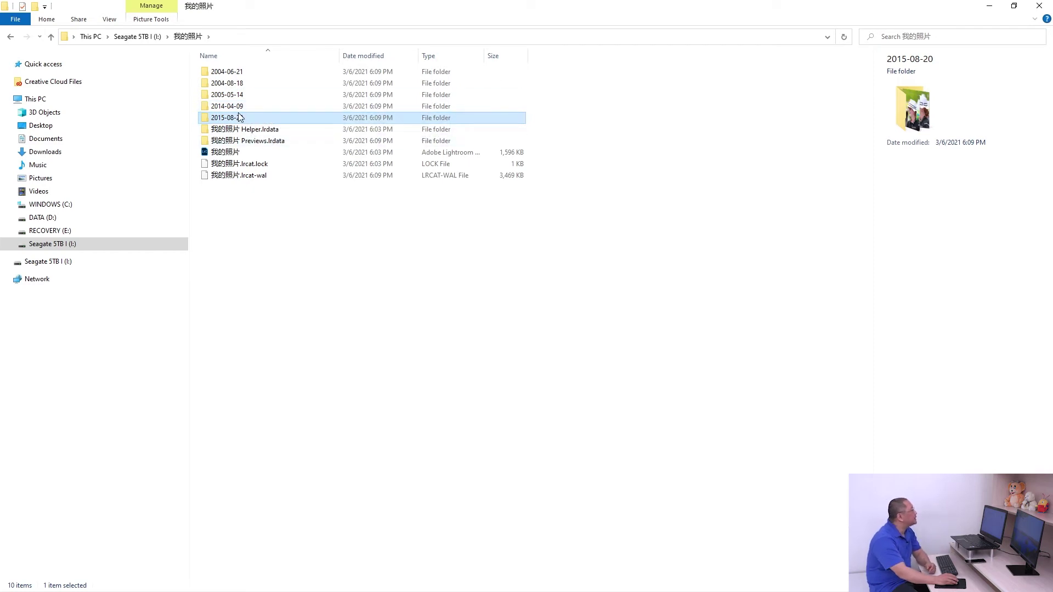
double_click(237, 119)
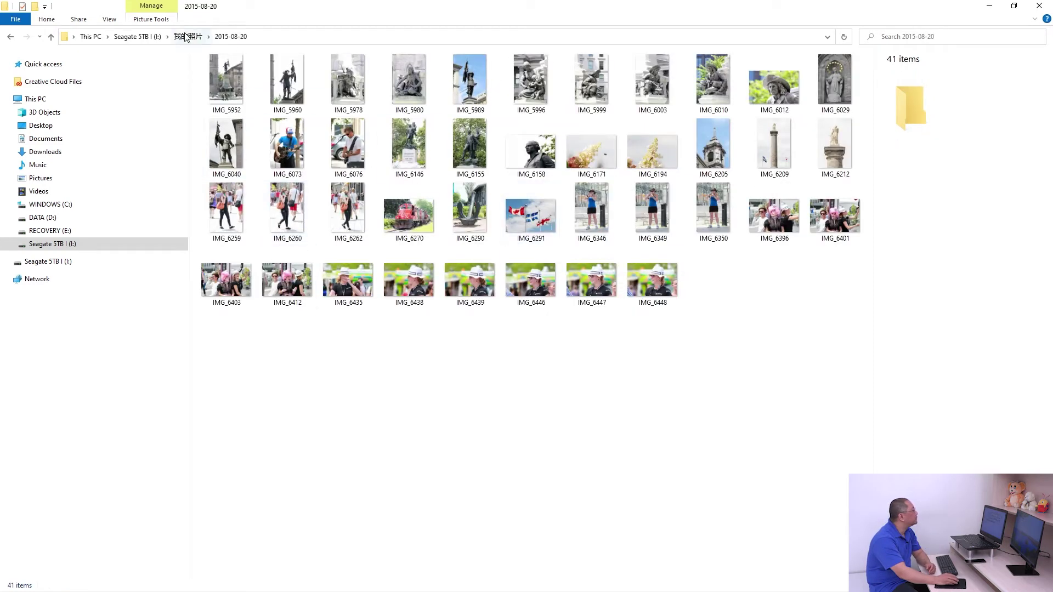
click(188, 36)
click(359, 281)
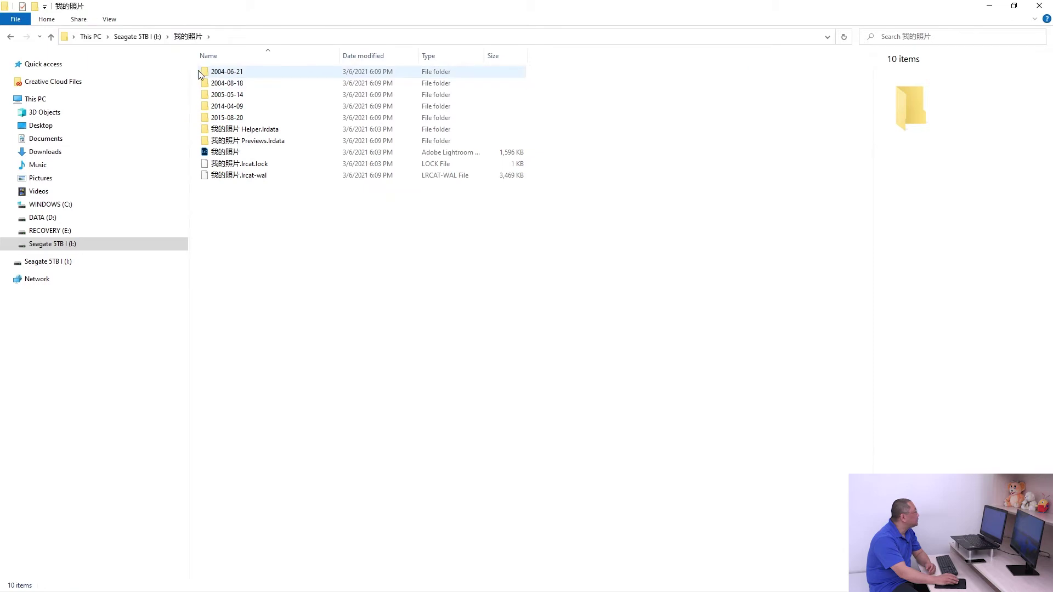
drag(210, 76, 253, 119)
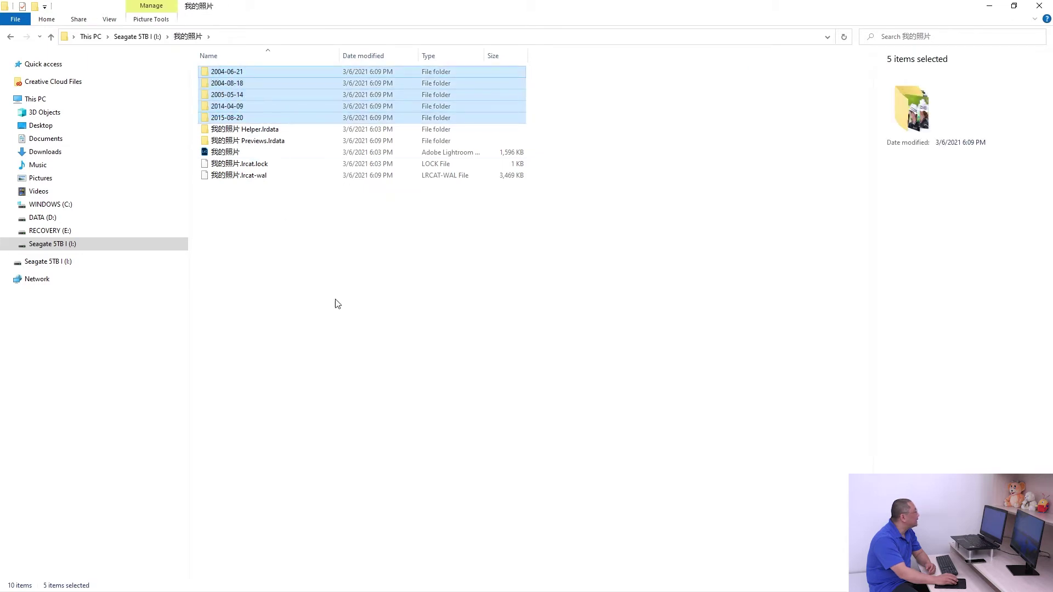
click(310, 282)
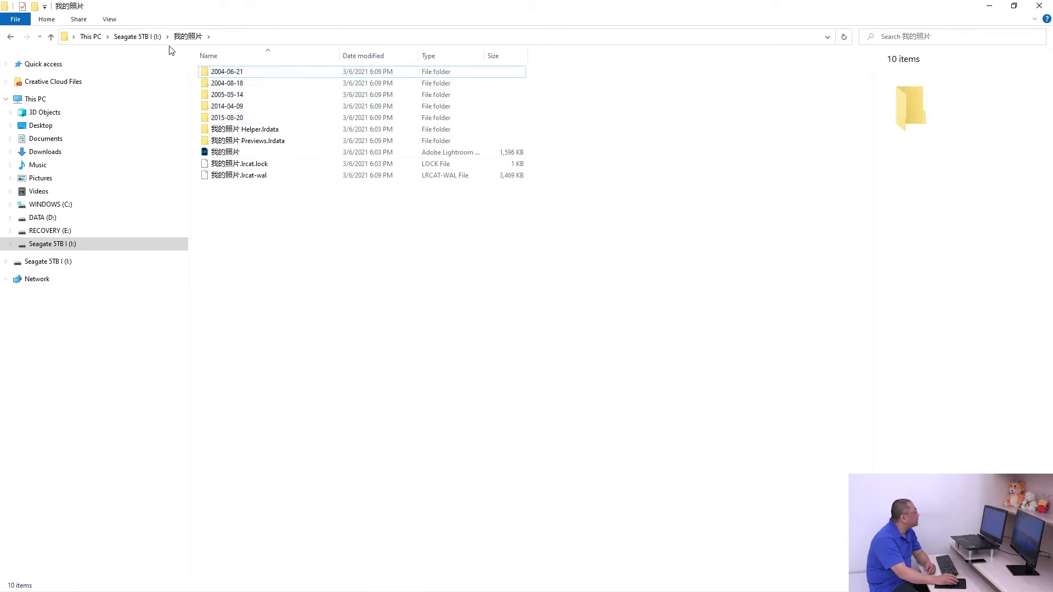
Step: Reopen 我的照片 from the drive, select its catalog file, and switch back to Lightroom Classic
click(142, 37)
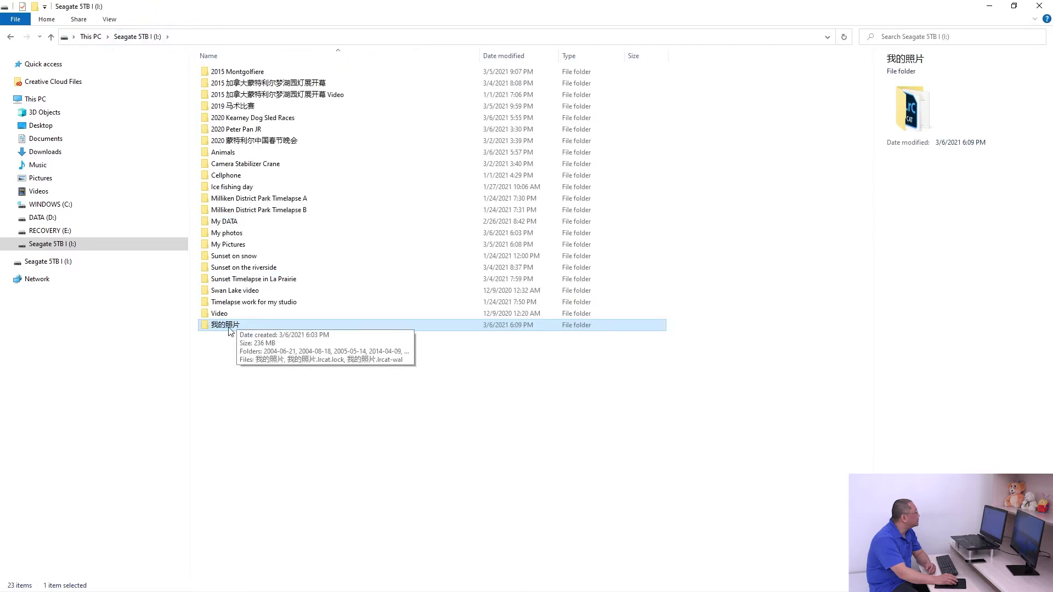
double_click(229, 328)
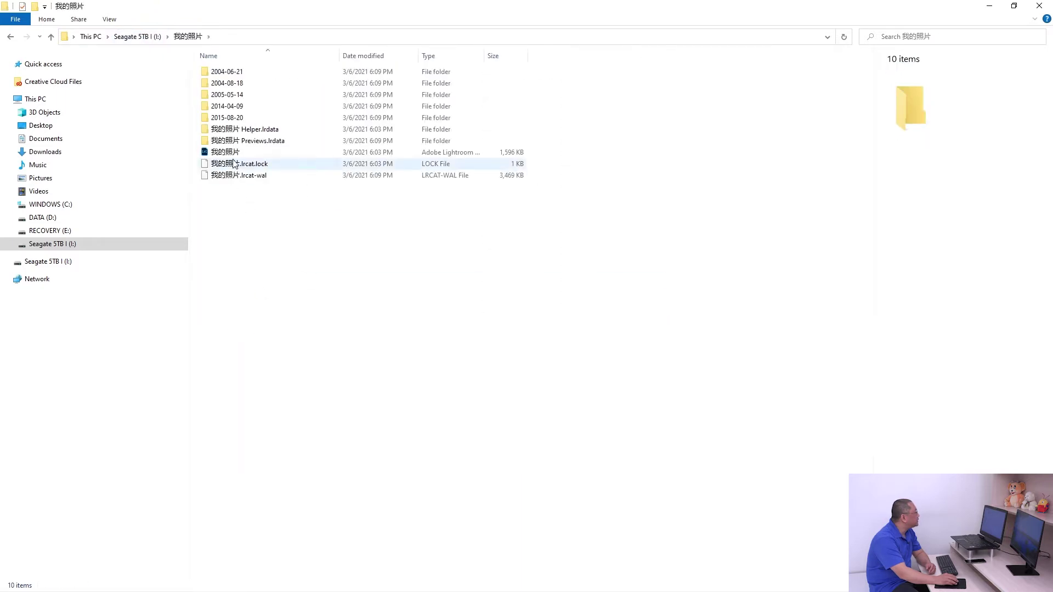
click(225, 154)
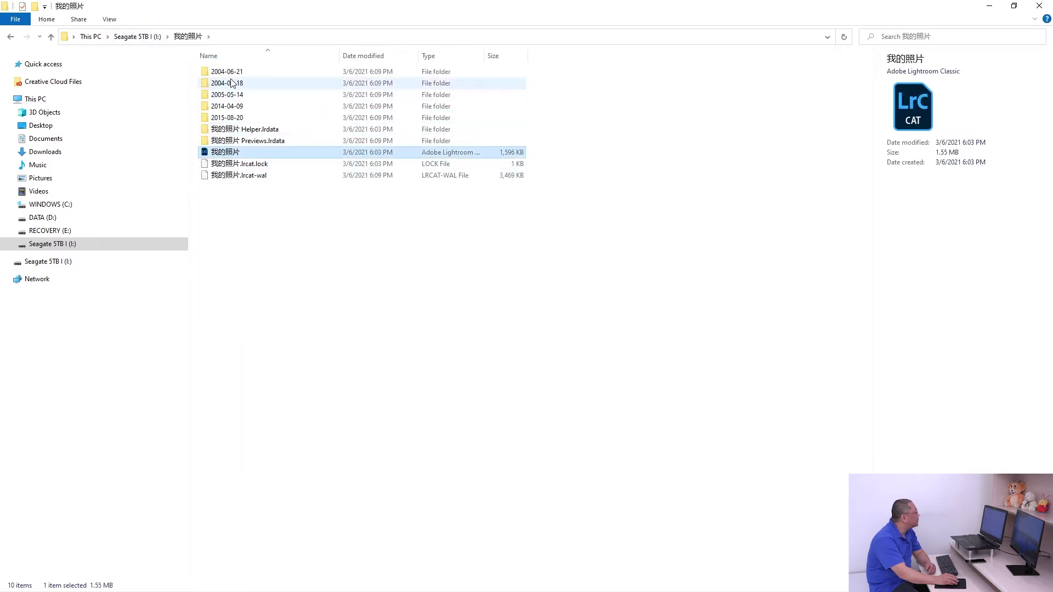
drag(198, 67, 240, 118)
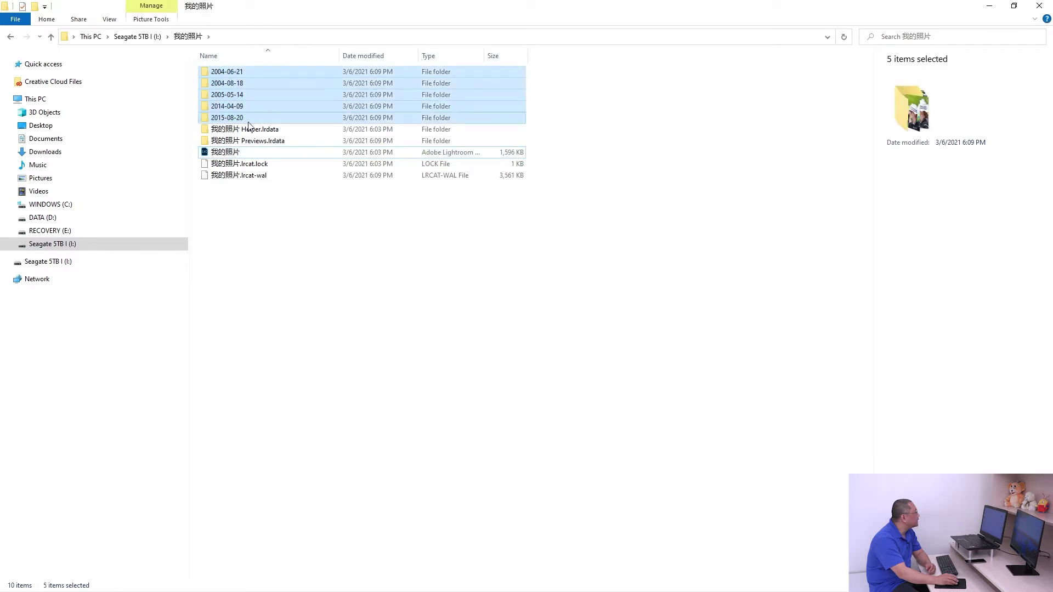
click(301, 236)
click(242, 154)
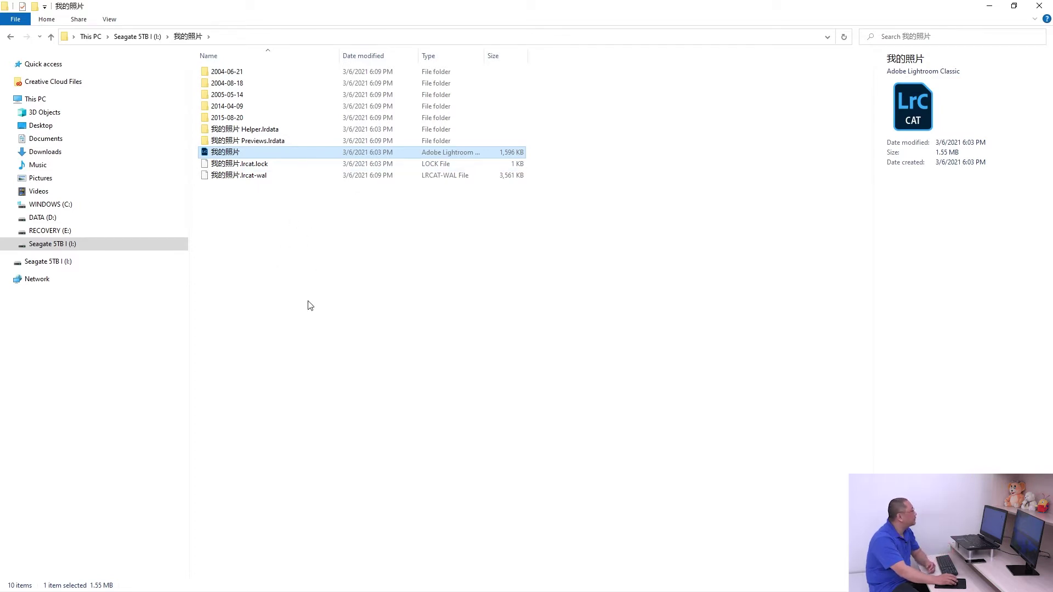
key(alt+Tab)
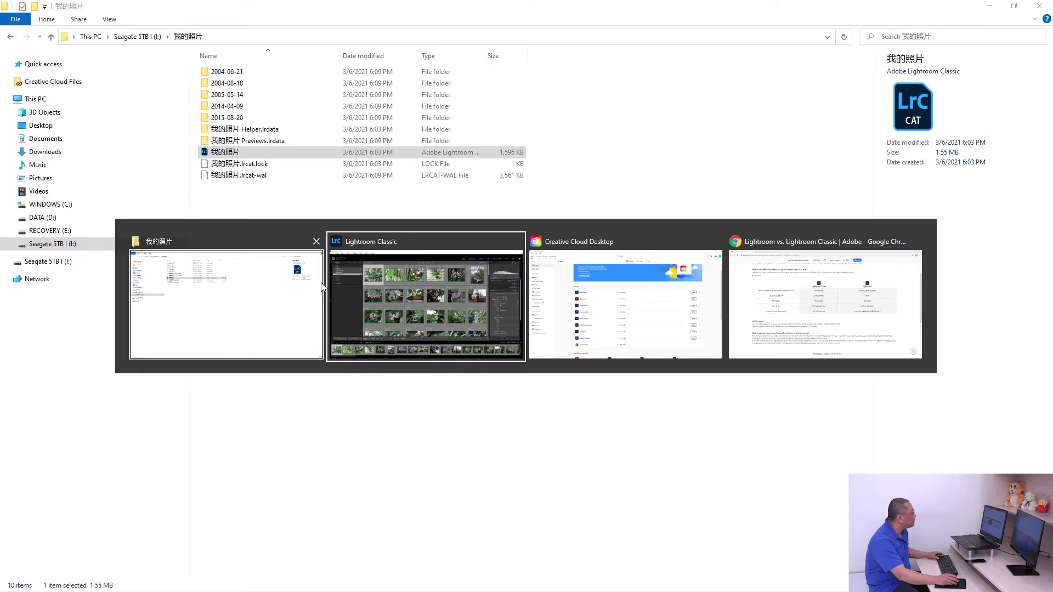
scroll(679, 301, down, 10)
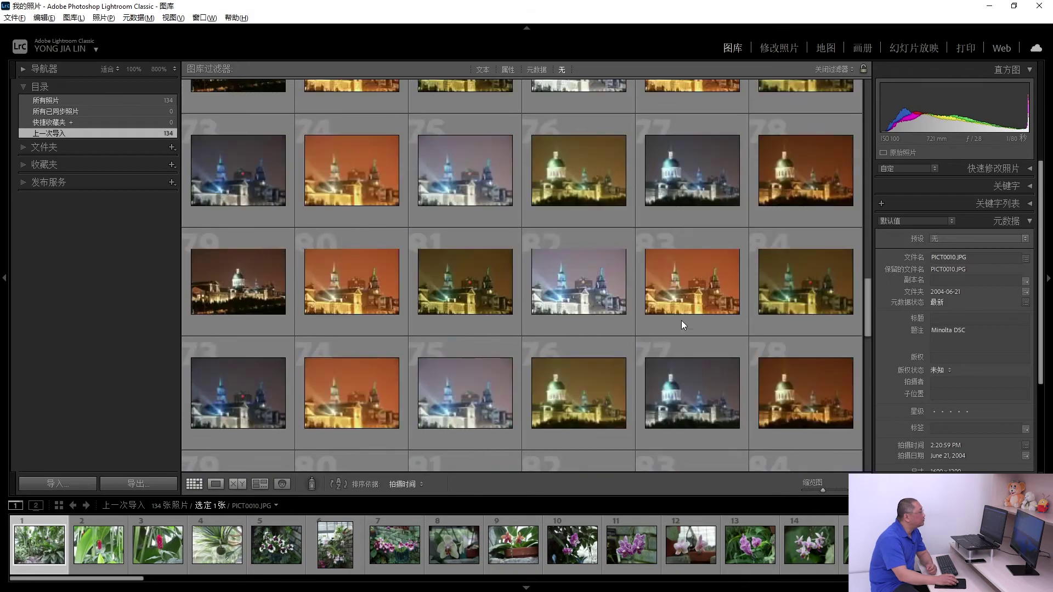
scroll(681, 321, down, 8)
scroll(674, 327, down, 3)
mouse_move(692, 301)
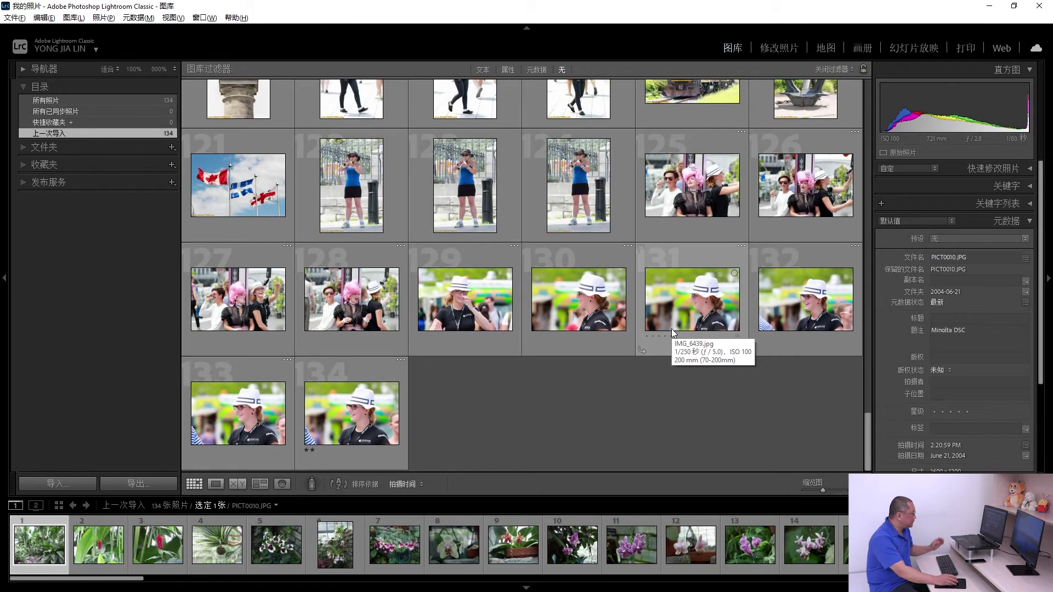
key(alt+Tab)
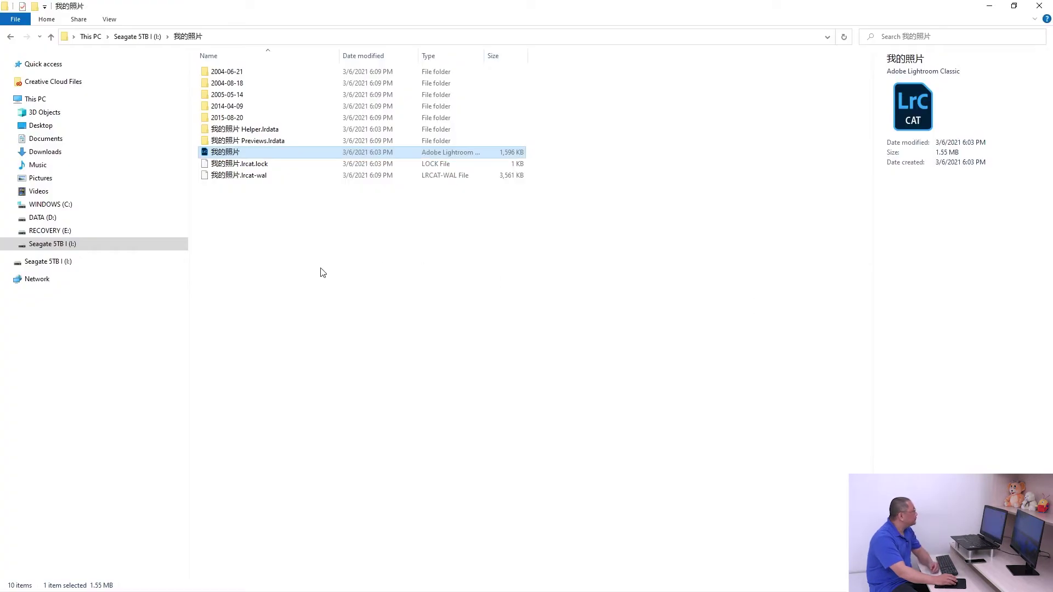
Step: Browse the Cellphone and 我的照片 folders on the Seagate drive
click(323, 272)
click(125, 37)
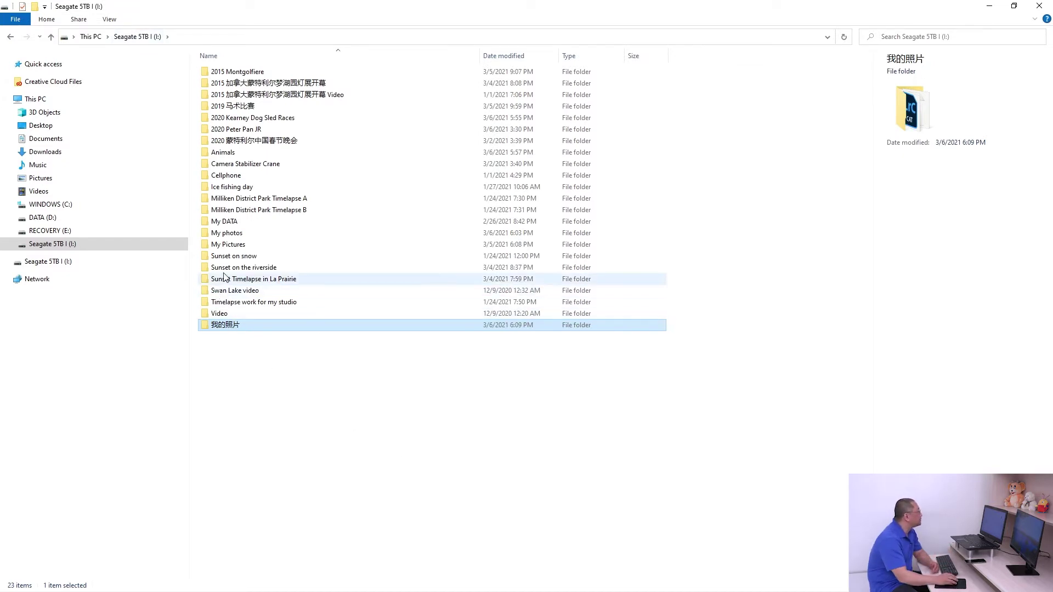
double_click(226, 176)
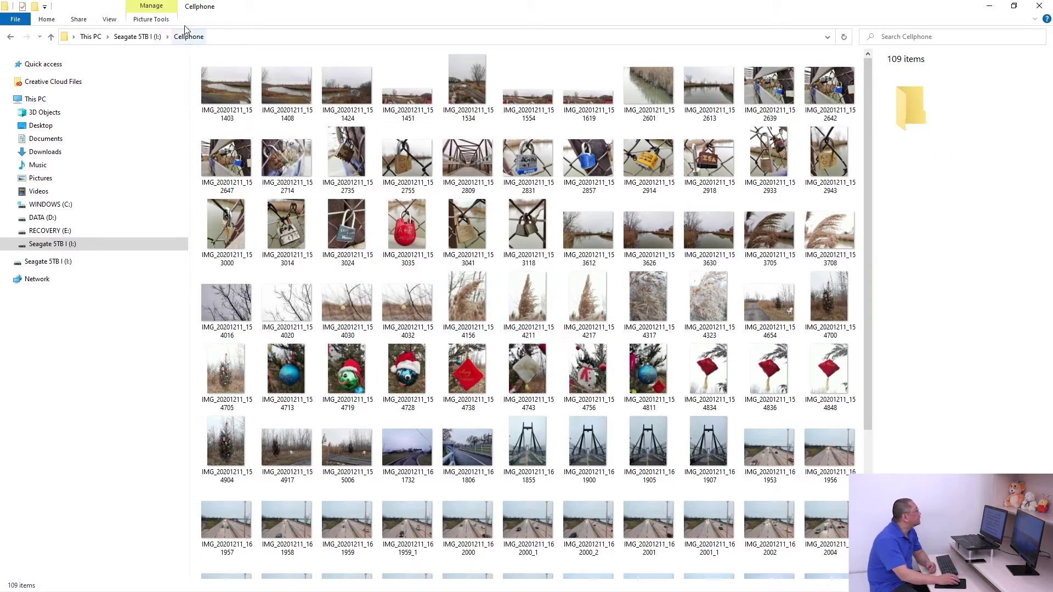
click(147, 38)
double_click(230, 327)
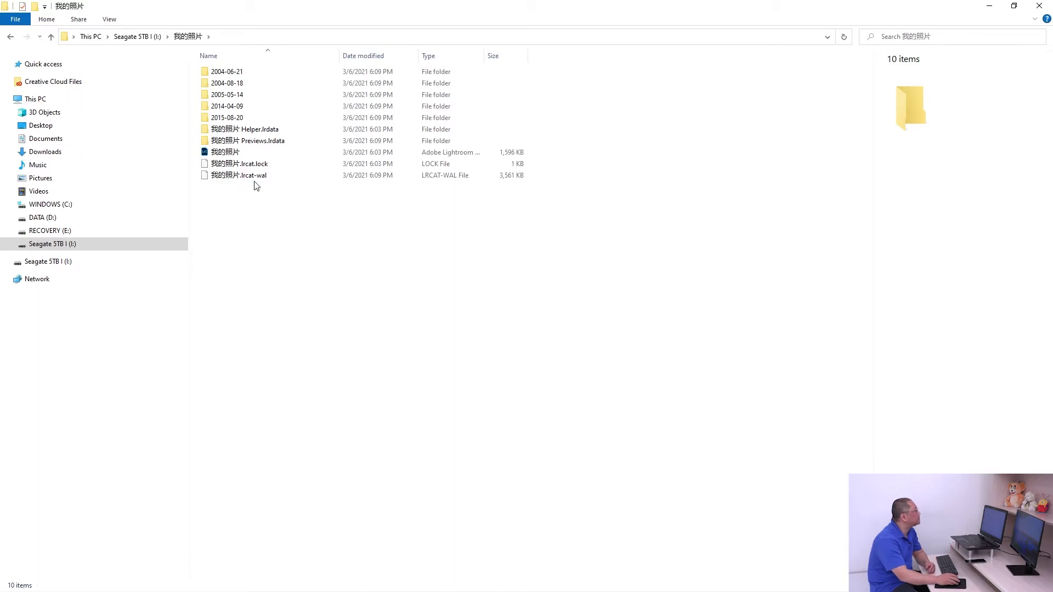
click(138, 37)
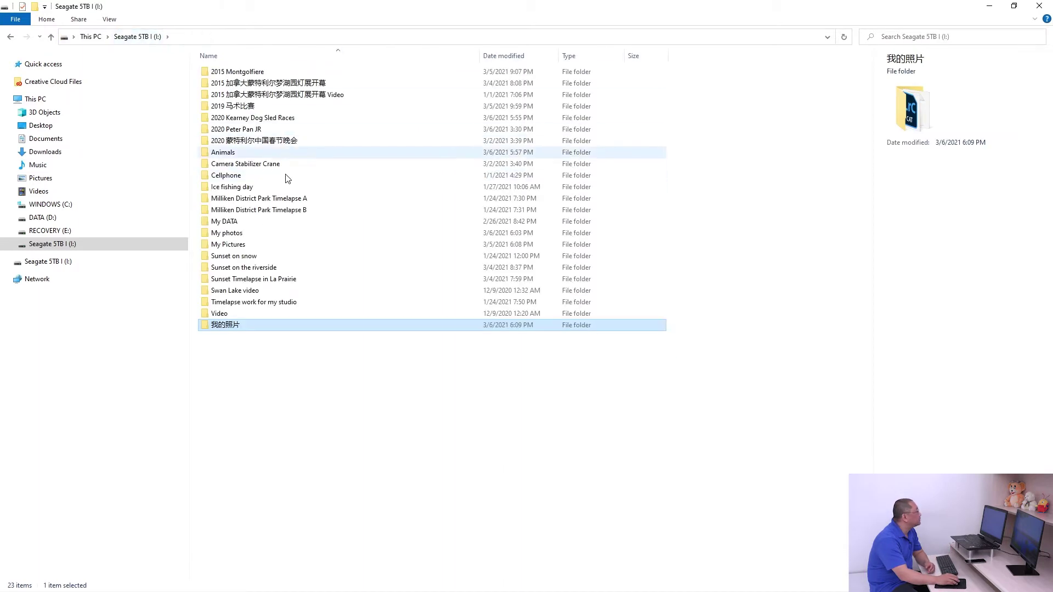
Step: Look inside the 2019 马术比赛 folder at its 2019-07-21 folder and catalog file
double_click(263, 106)
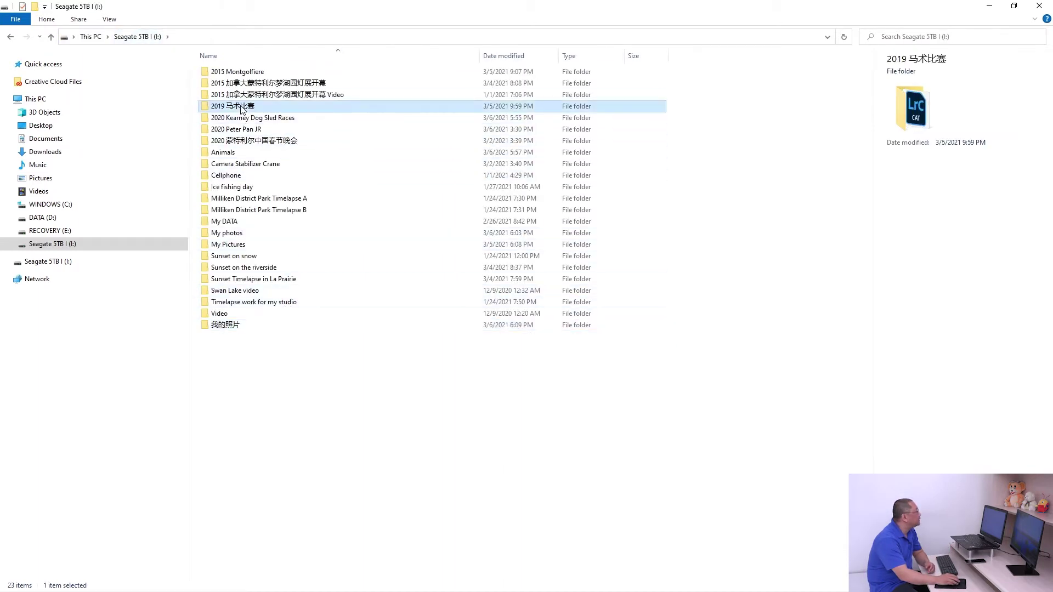
click(242, 95)
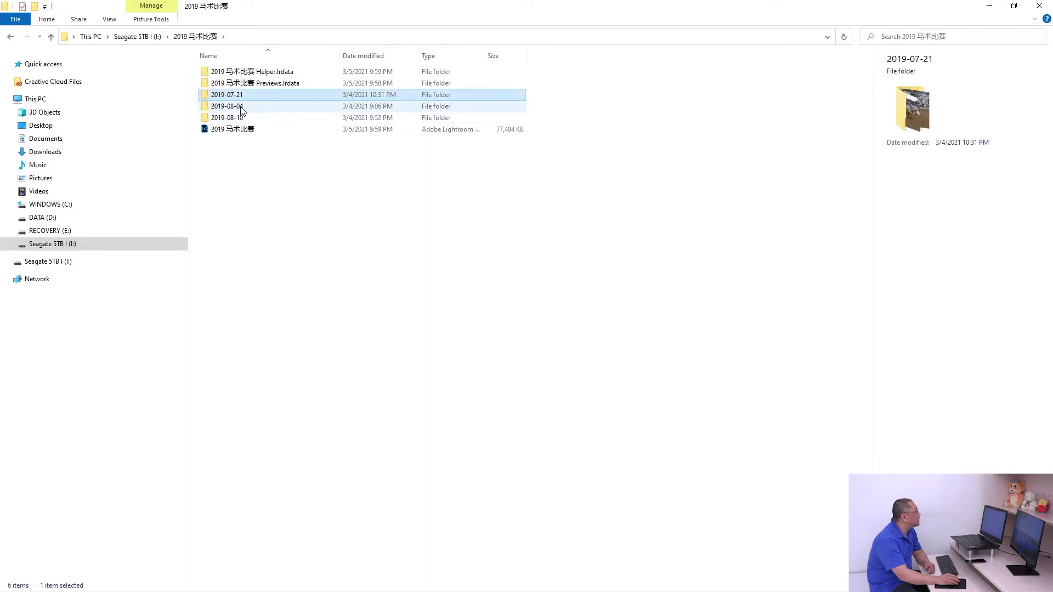
click(243, 131)
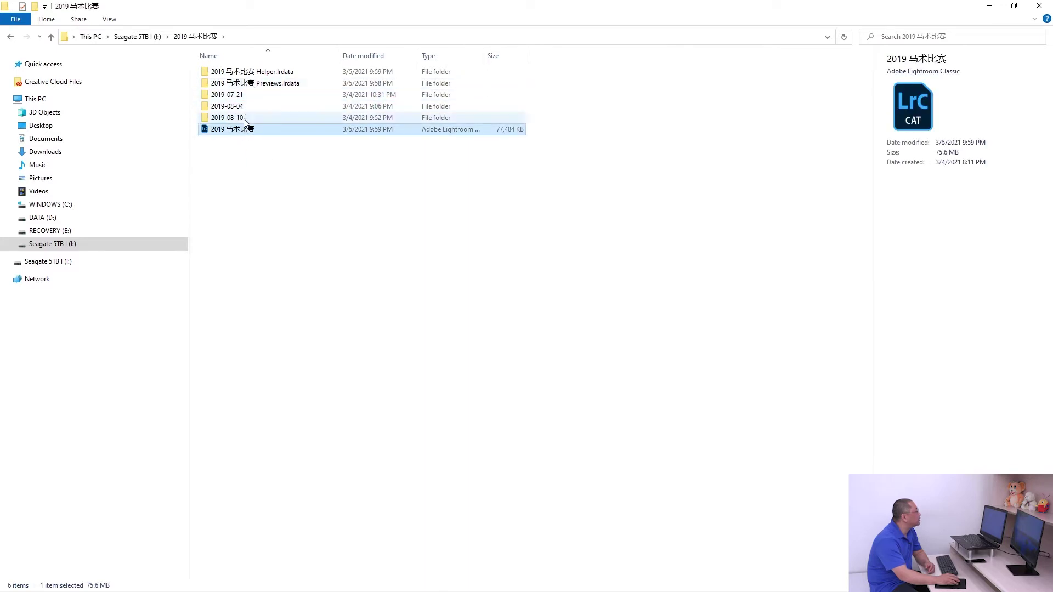
click(231, 174)
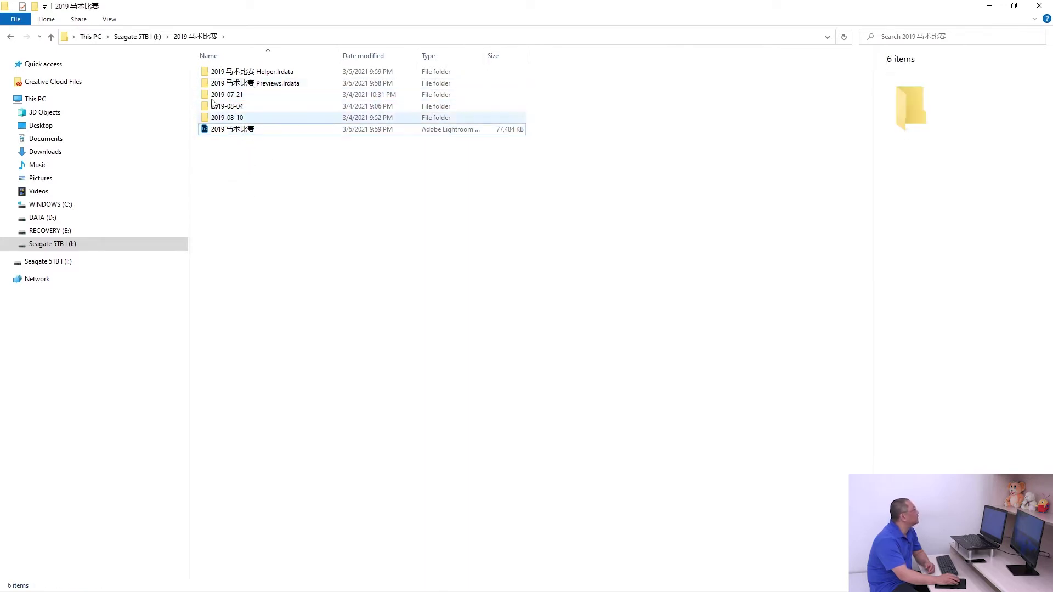
click(142, 38)
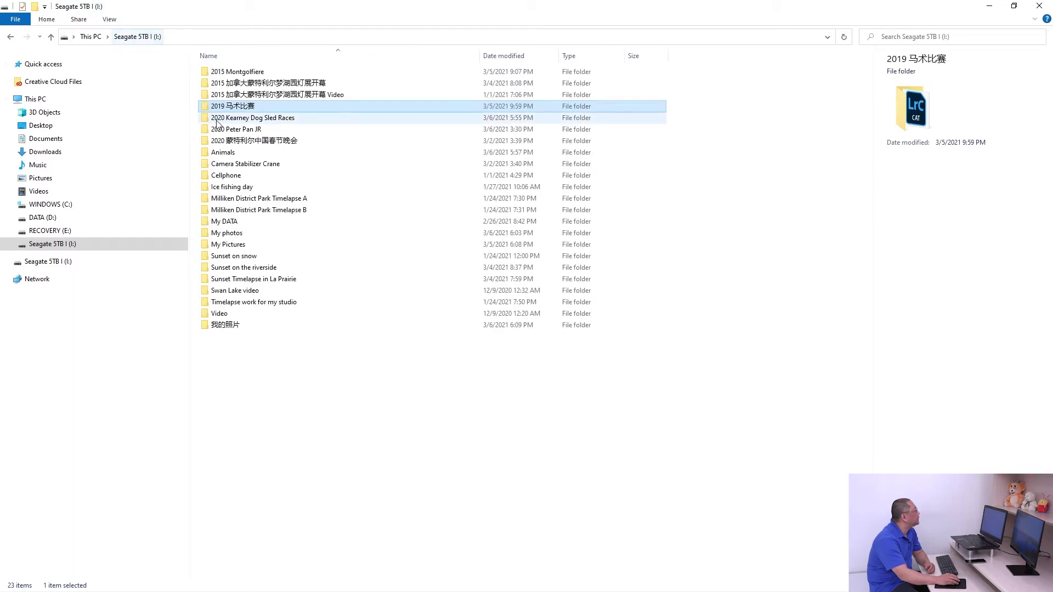
Step: Inspect the 2020 Kearney Dog Sled Races folder's items, then return to the drive's top level
click(258, 119)
double_click(242, 119)
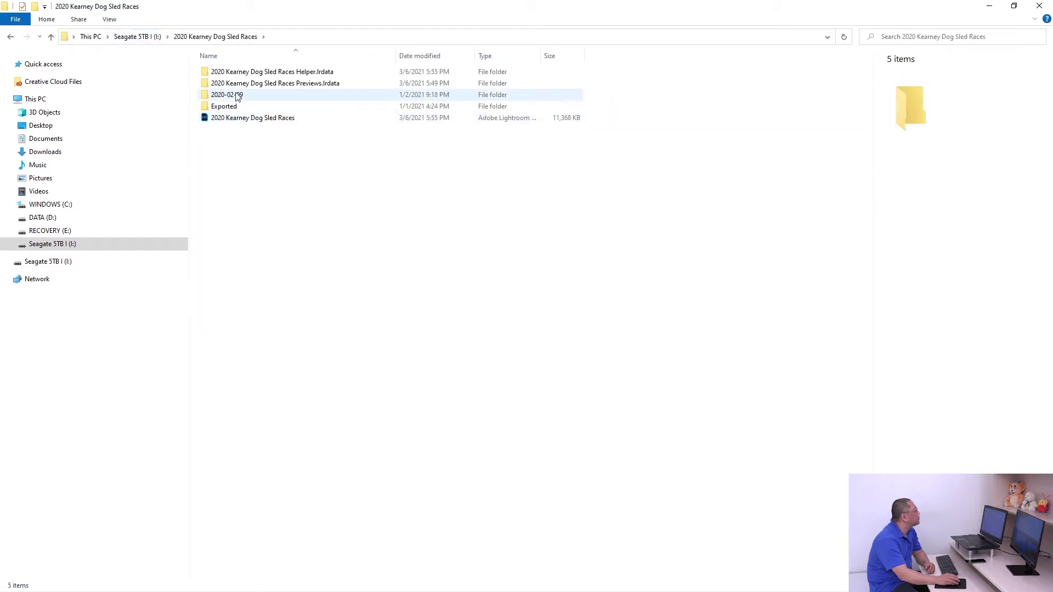
click(238, 96)
click(243, 121)
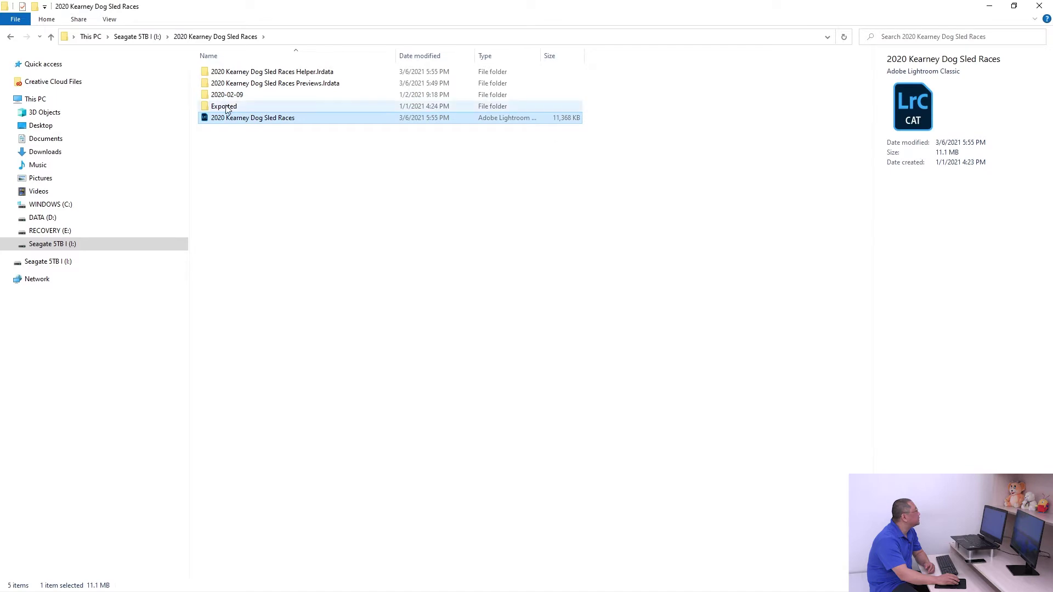
click(229, 109)
click(267, 185)
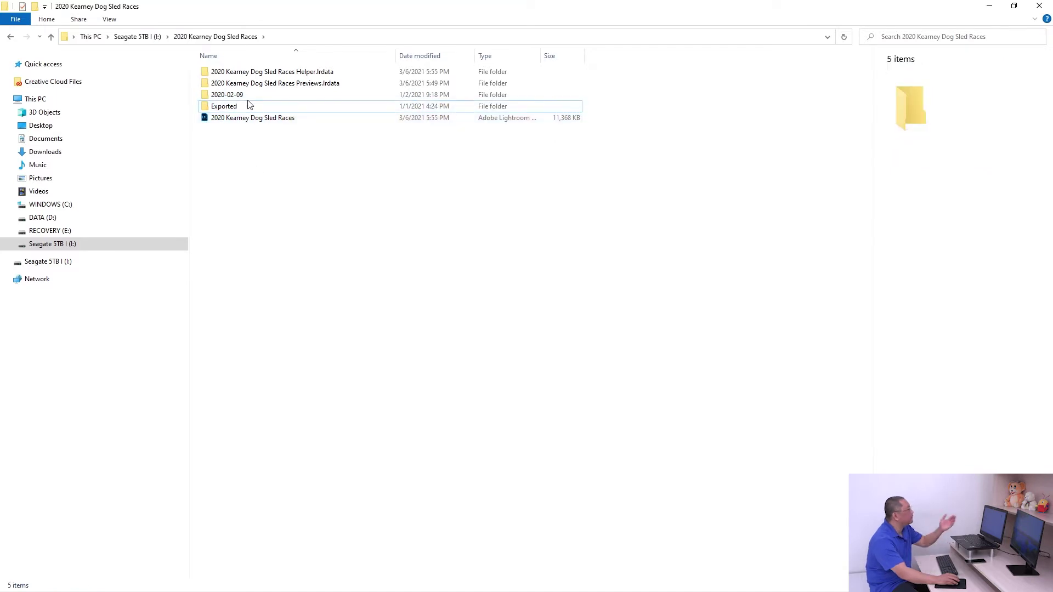
click(157, 36)
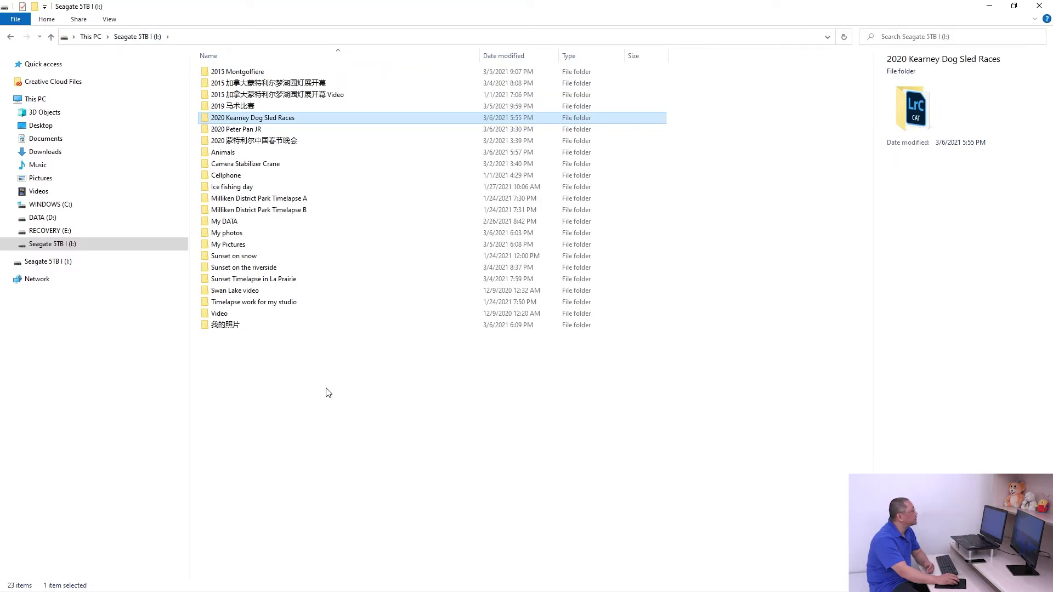
click(345, 397)
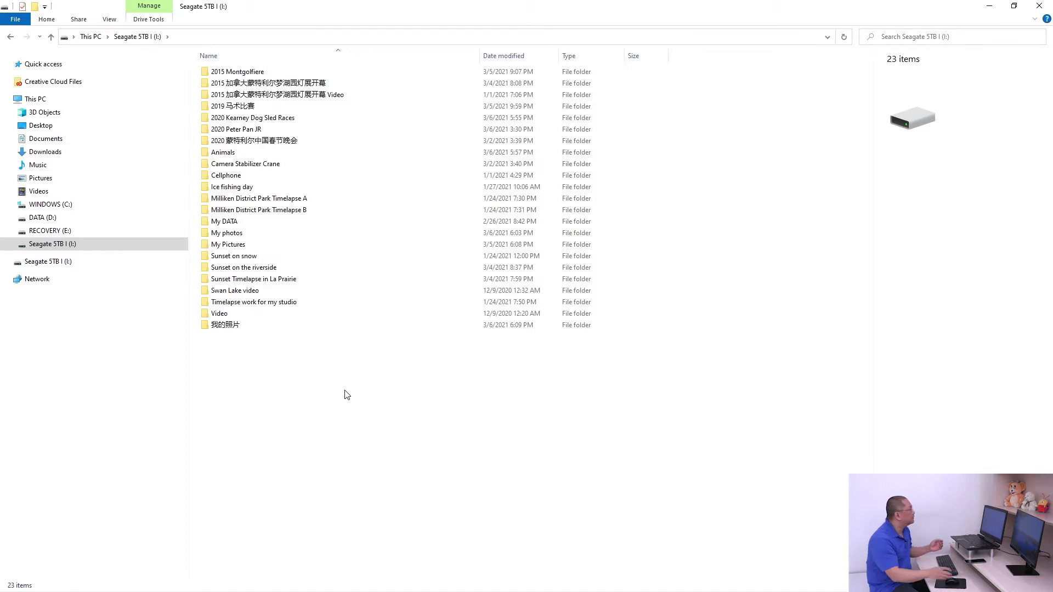
Step: Return to Lightroom Classic and show All Photographs in the catalogue
key(alt+Tab)
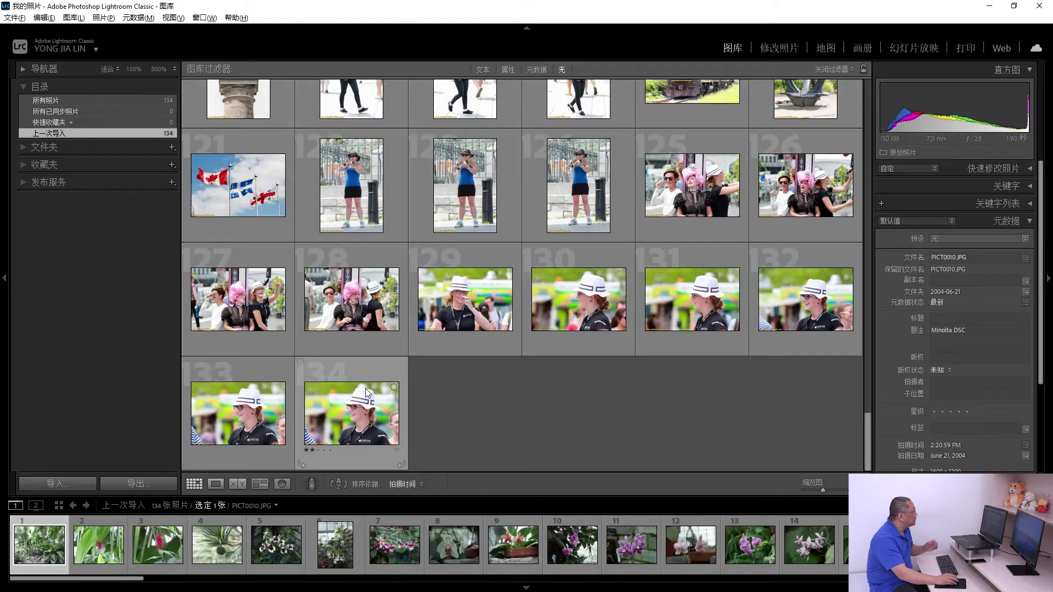
scroll(526, 377, up, 10)
scroll(505, 339, up, 10)
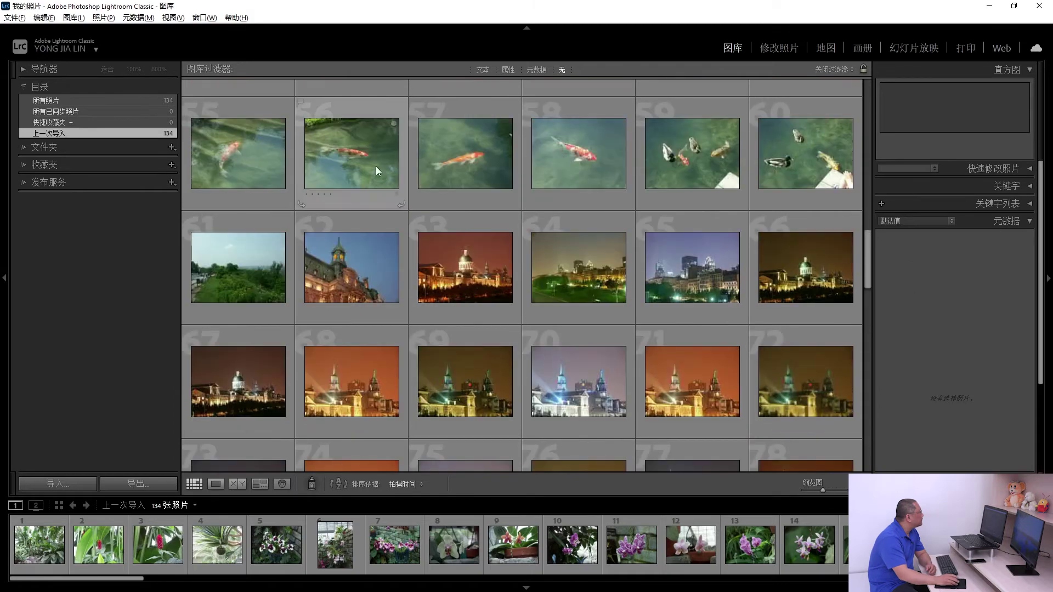
click(137, 101)
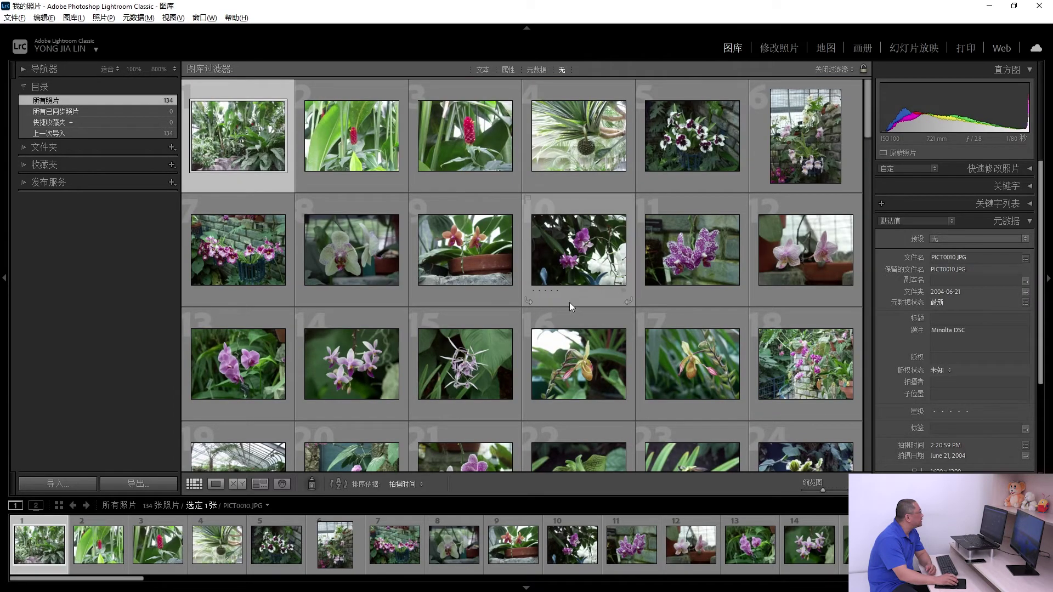
scroll(571, 306, down, 10)
scroll(572, 306, down, 10)
scroll(571, 306, down, 5)
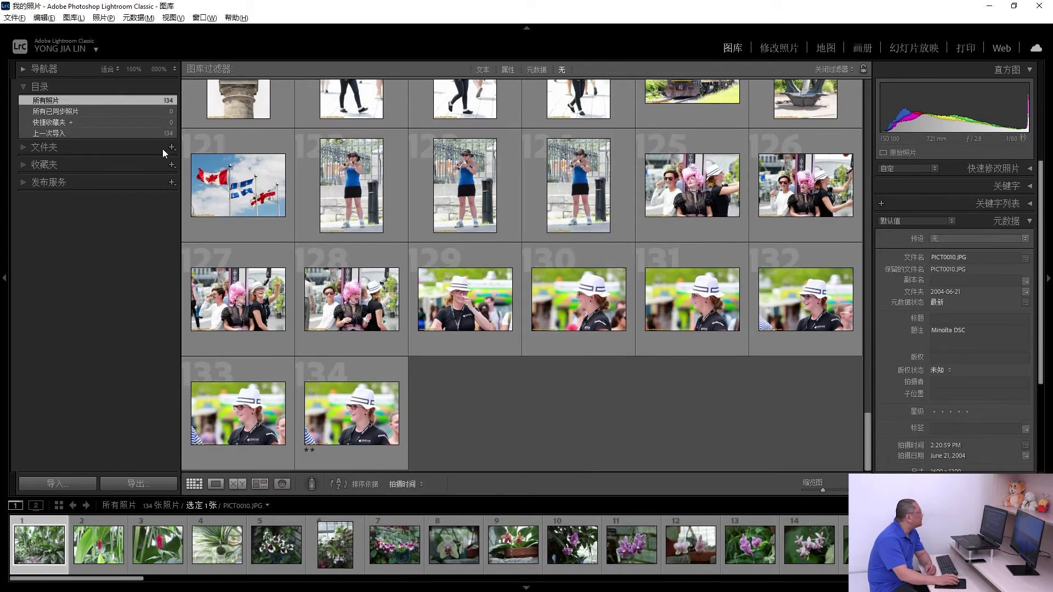
Step: Browse the dated folders 2004-06-21, 2004-08-18, 2014-04-09 and 2015-08-20 on the Seagate drive
click(77, 146)
click(95, 138)
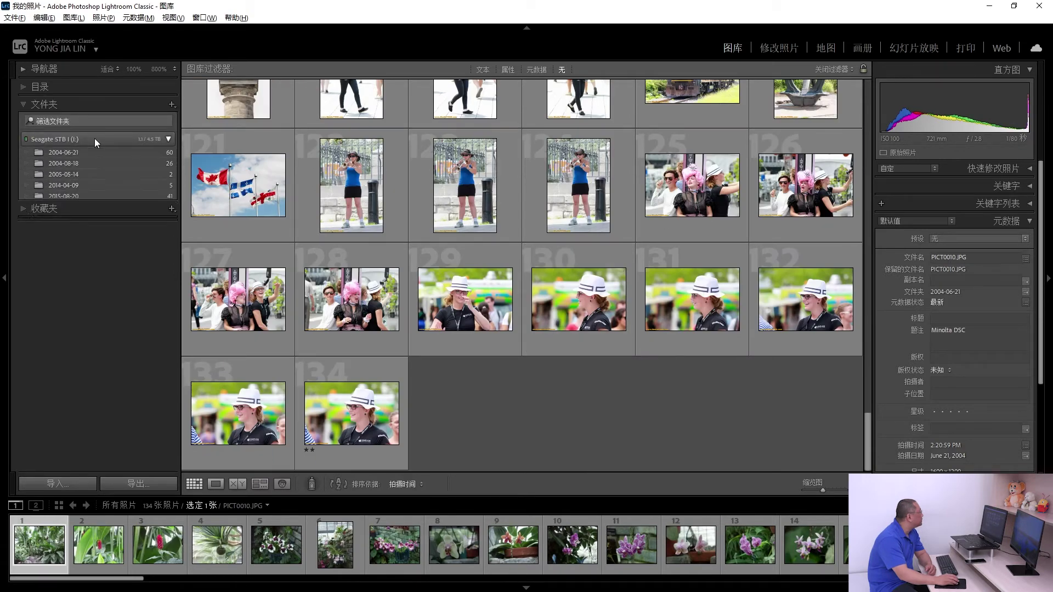
click(92, 153)
click(103, 162)
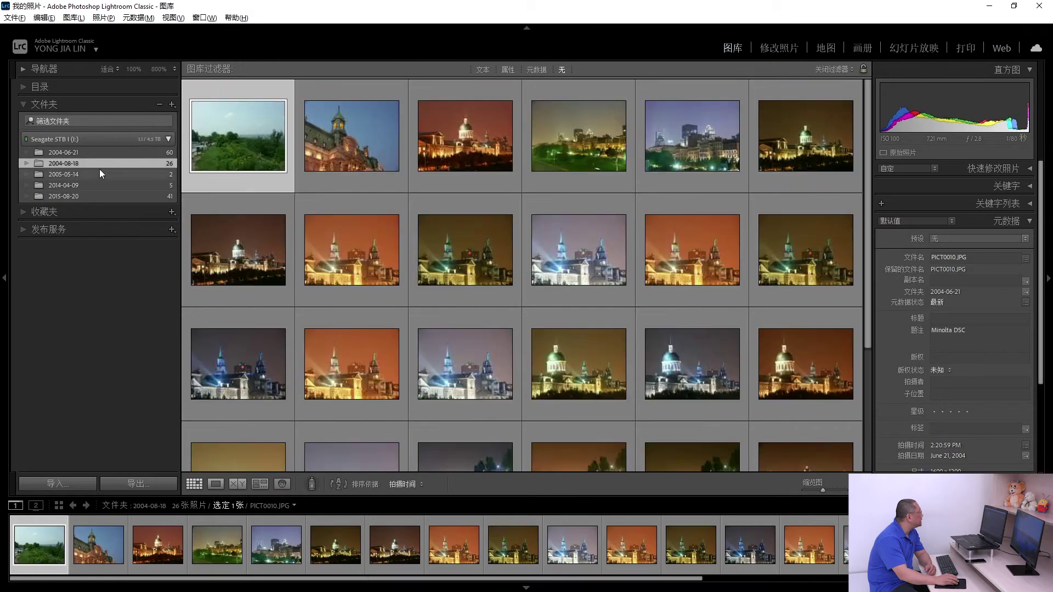
click(94, 174)
click(87, 196)
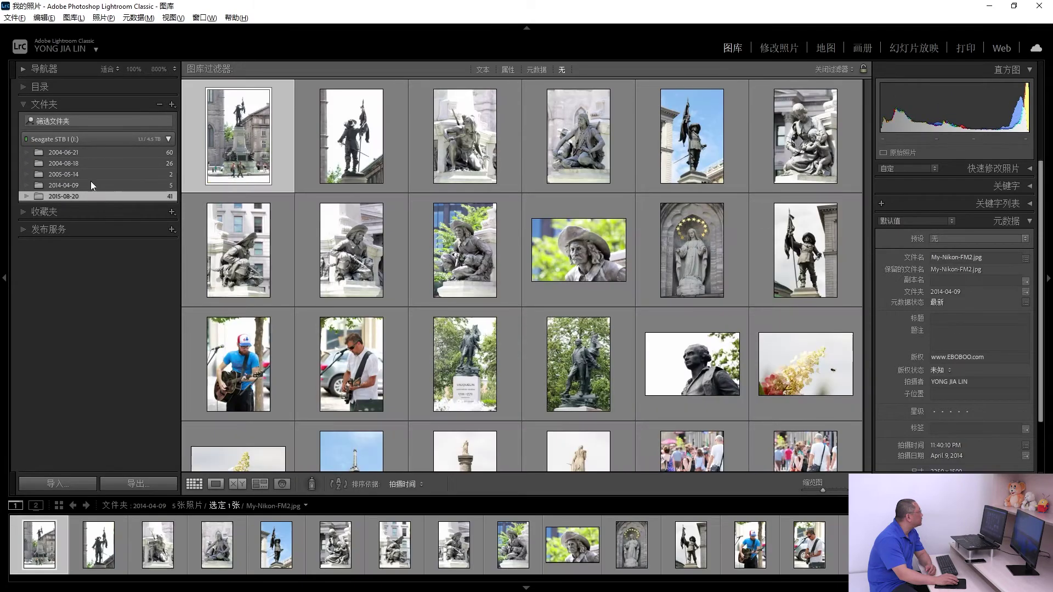
scroll(541, 217, down, 5)
scroll(541, 227, down, 2)
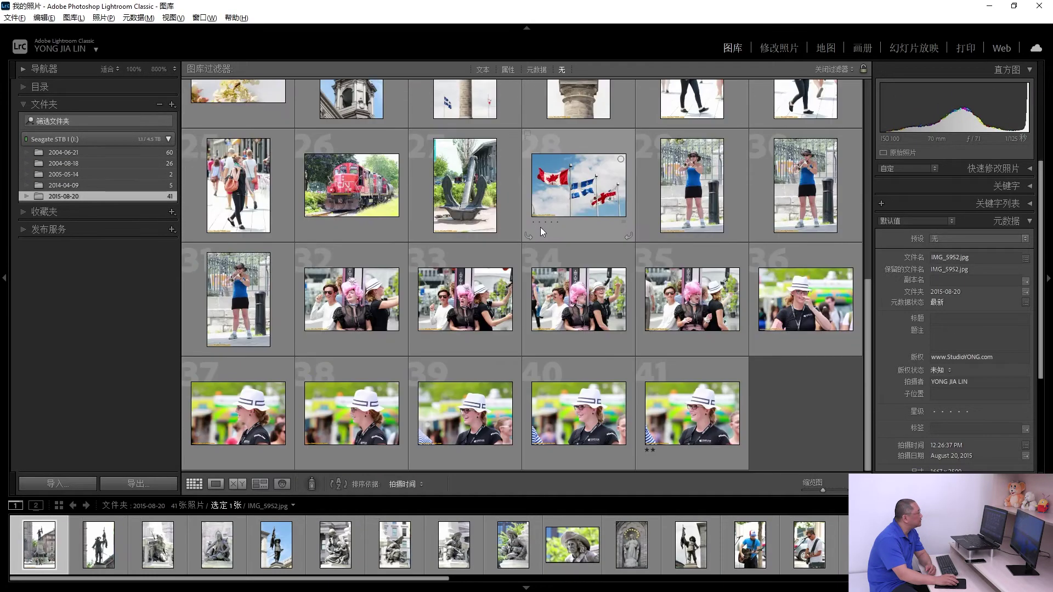
scroll(541, 226, up, 7)
scroll(481, 262, down, 3)
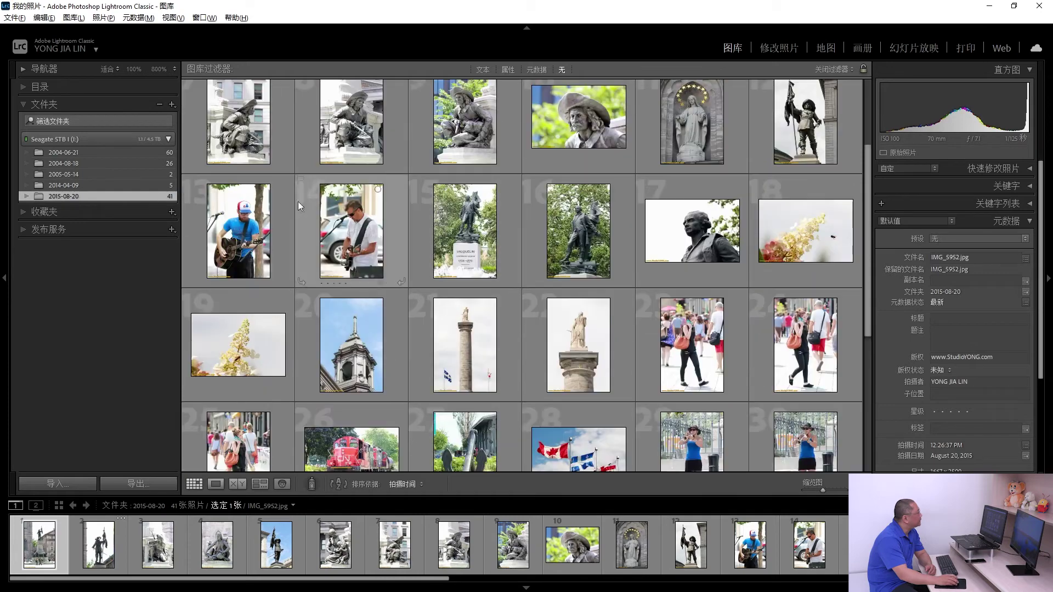
click(132, 152)
Step: Show all 134 catalogue photos again and resize the grid thumbnails back to six columns
click(121, 85)
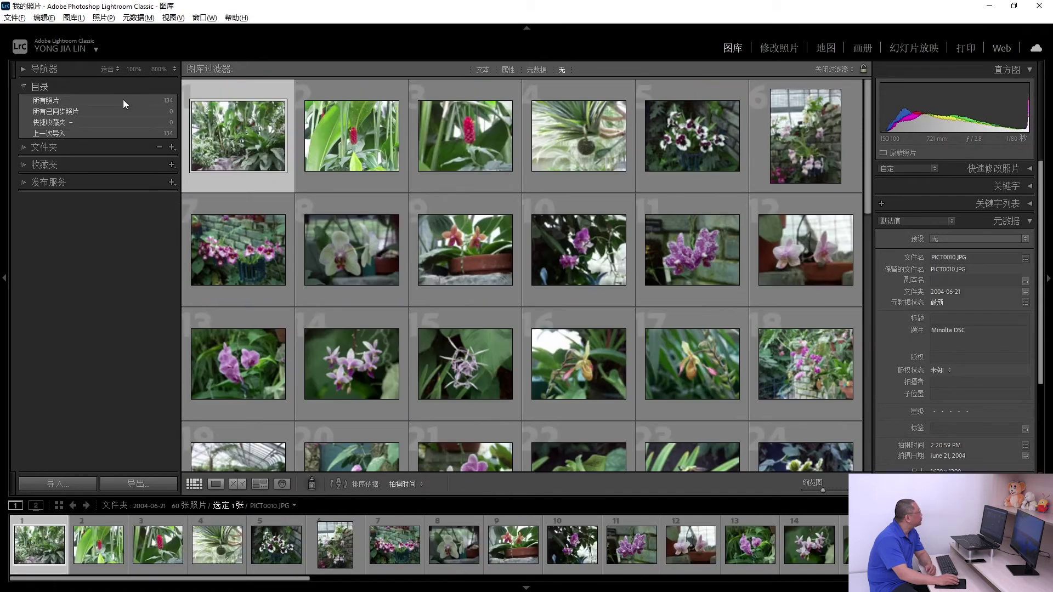
click(146, 100)
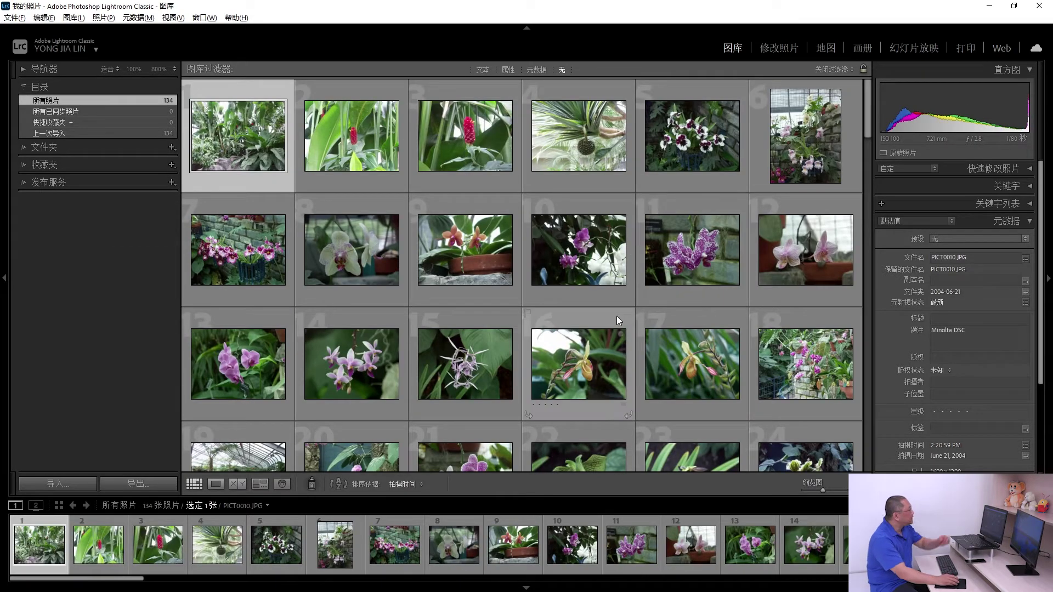
scroll(571, 321, down, 5)
scroll(570, 321, down, 10)
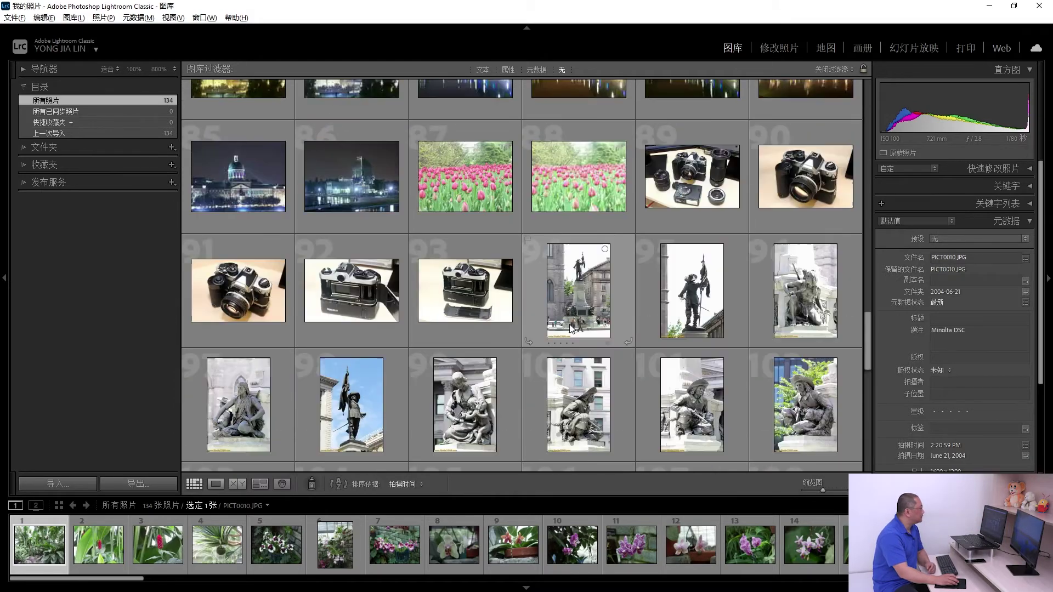
scroll(569, 327, down, 5)
scroll(569, 327, up, 8)
scroll(571, 309, up, 6)
key(plus)
key(plus)
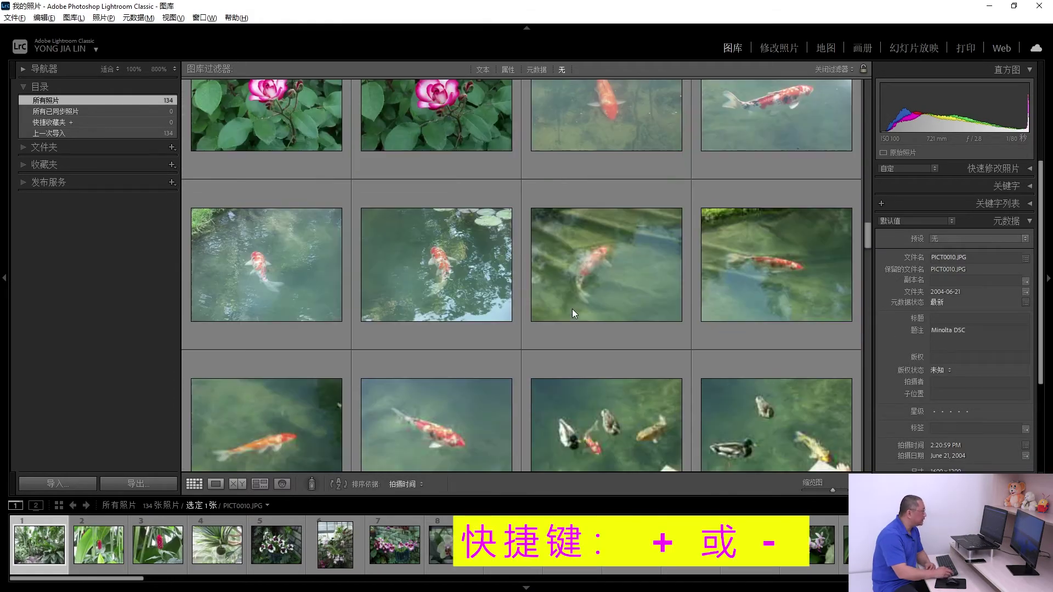
key(plus)
key(plus)
key(minus)
key(minus)
key(minus)
key(minus)
key(minus)
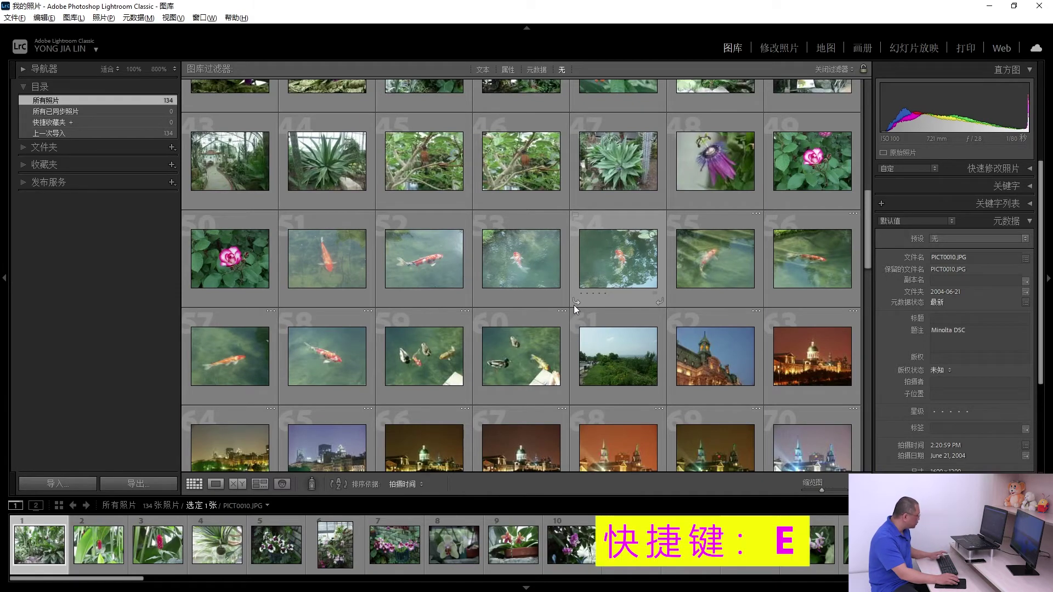
Step: Open Loupe view and step through the filmstrip to orchid photo PICT0052
key(e)
key(Right)
key(Right)
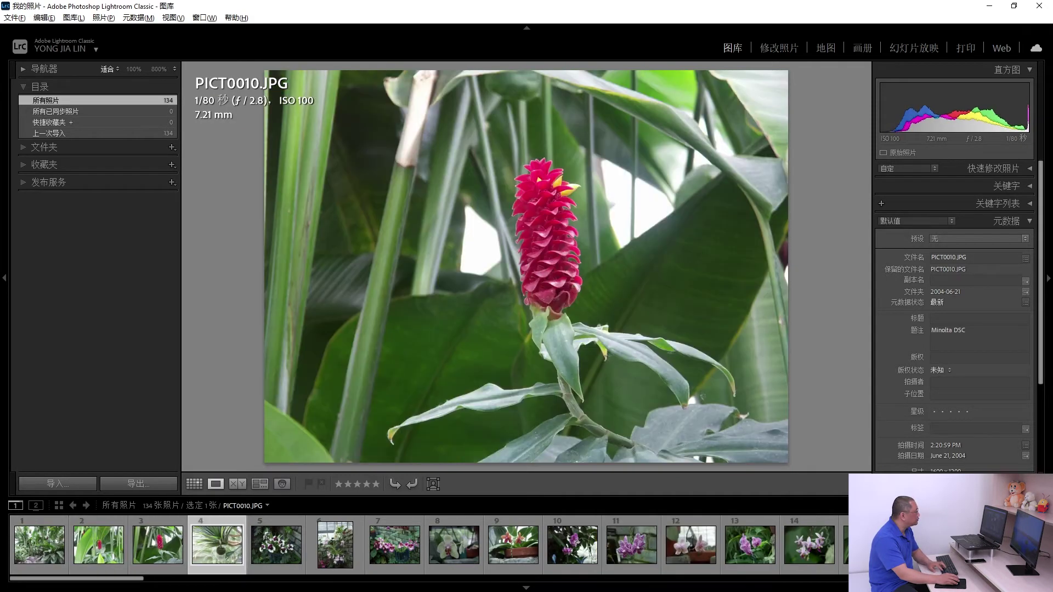
key(Right)
key(Right)
key(Left)
key(Left)
click(635, 550)
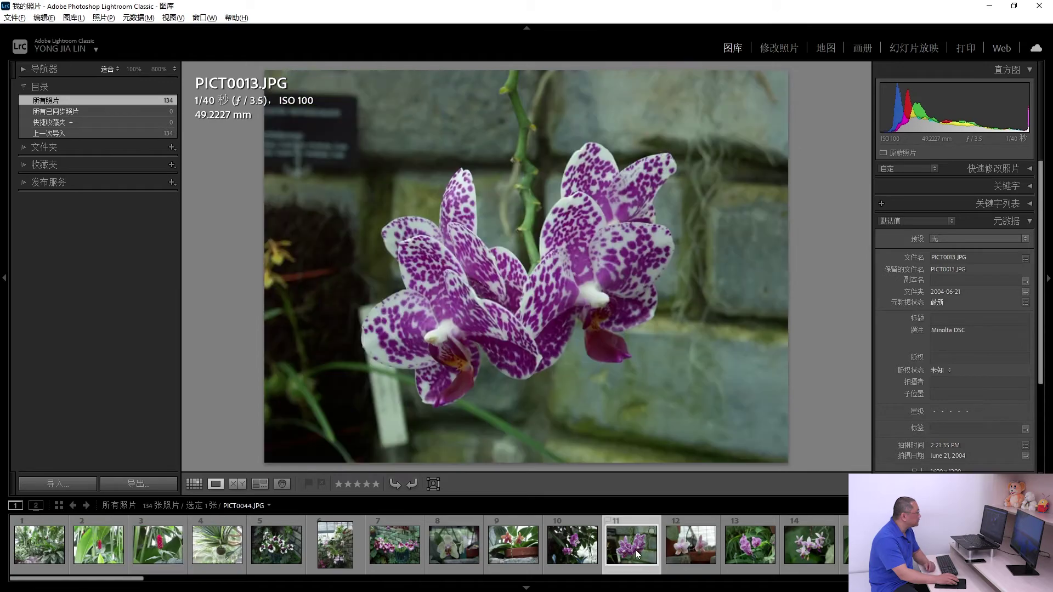
click(708, 548)
click(767, 553)
click(817, 551)
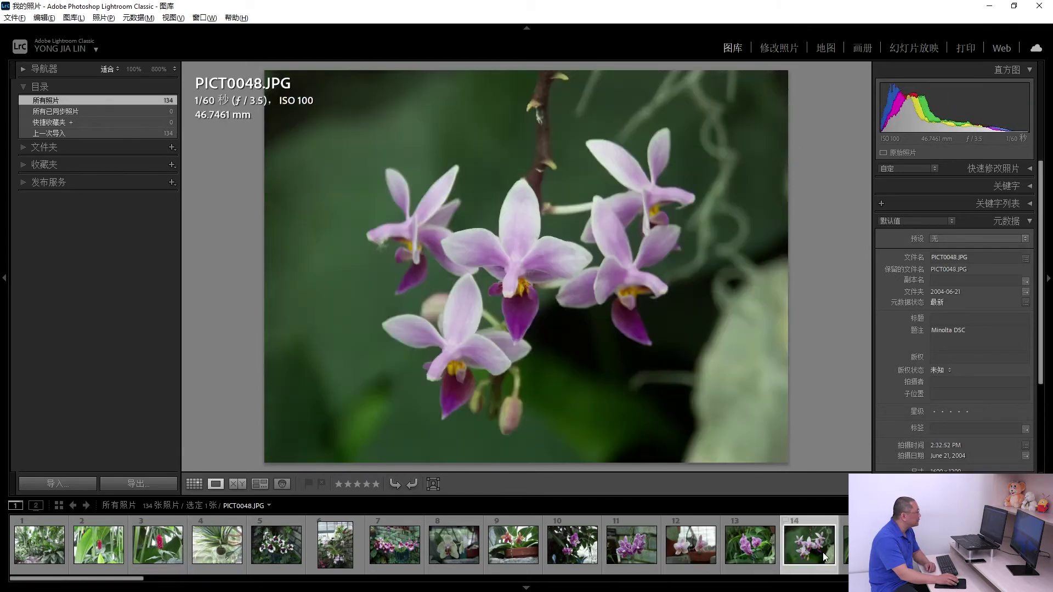
Step: Check the orchid at 100%, then at 25% and 400% Navigator zoom
click(532, 265)
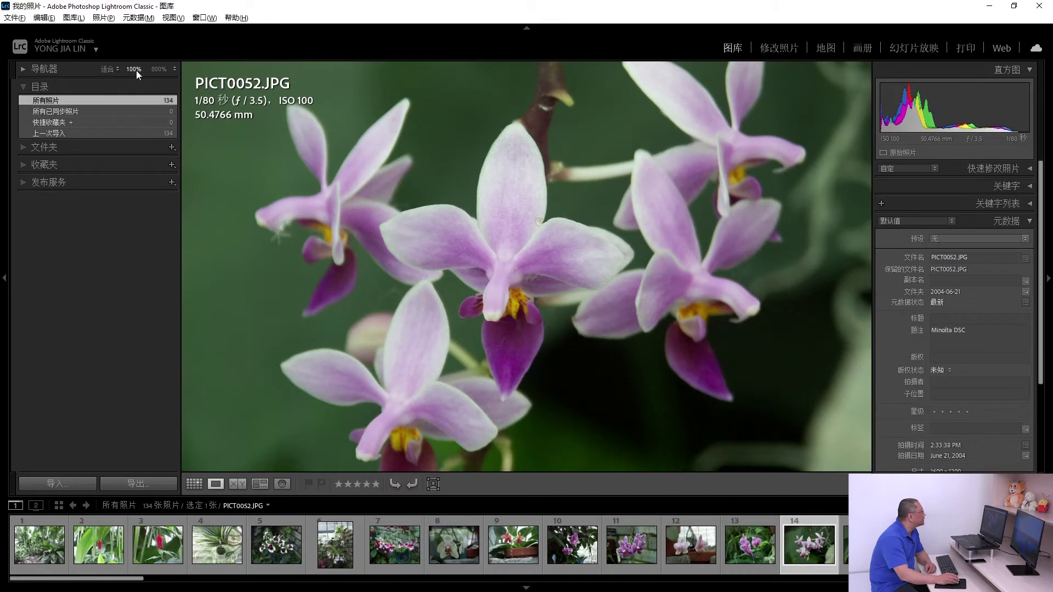
click(456, 226)
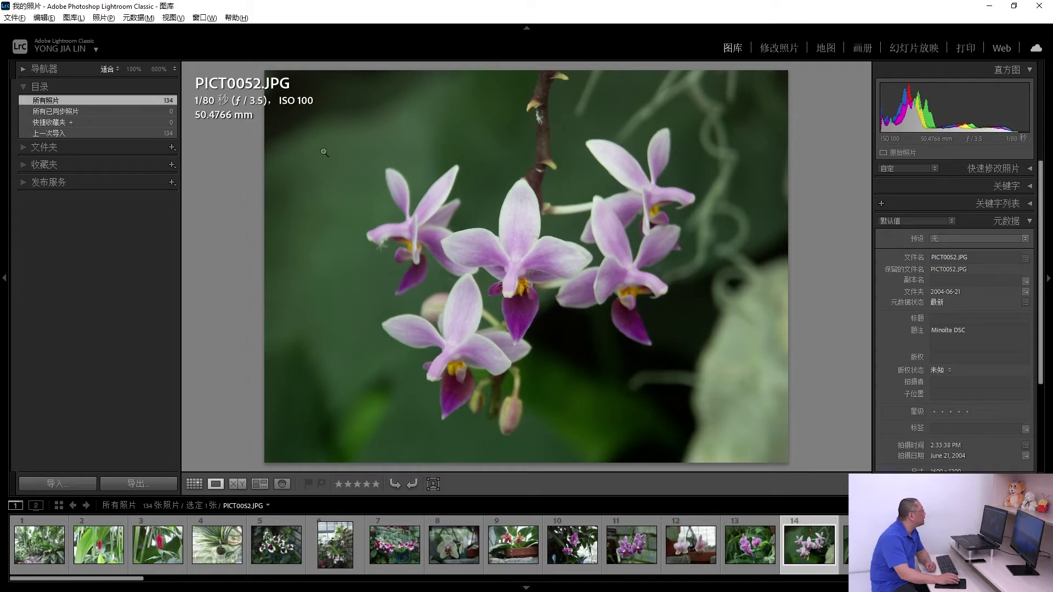
click(174, 70)
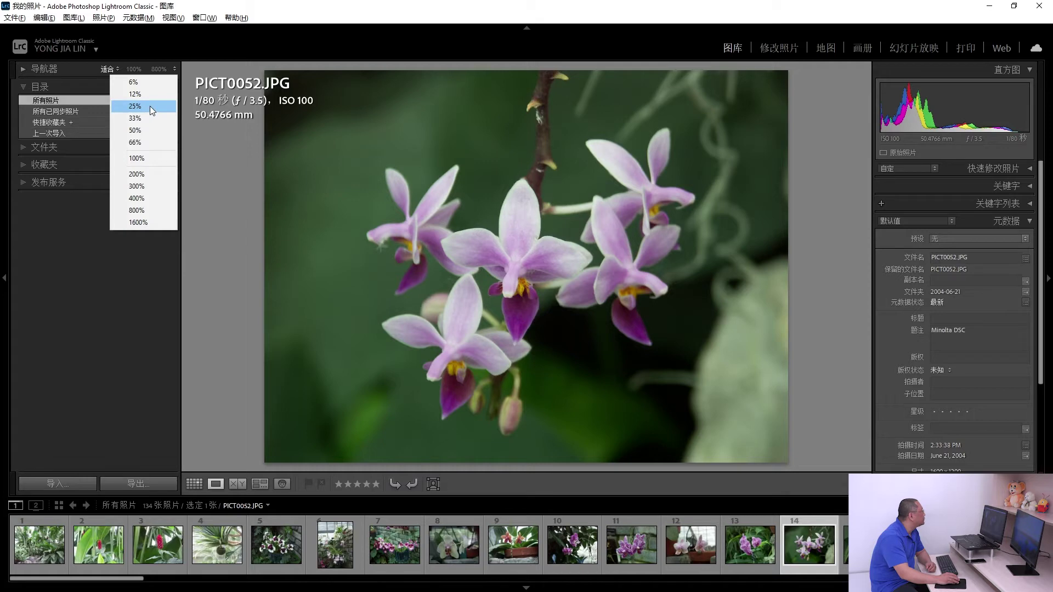
click(150, 107)
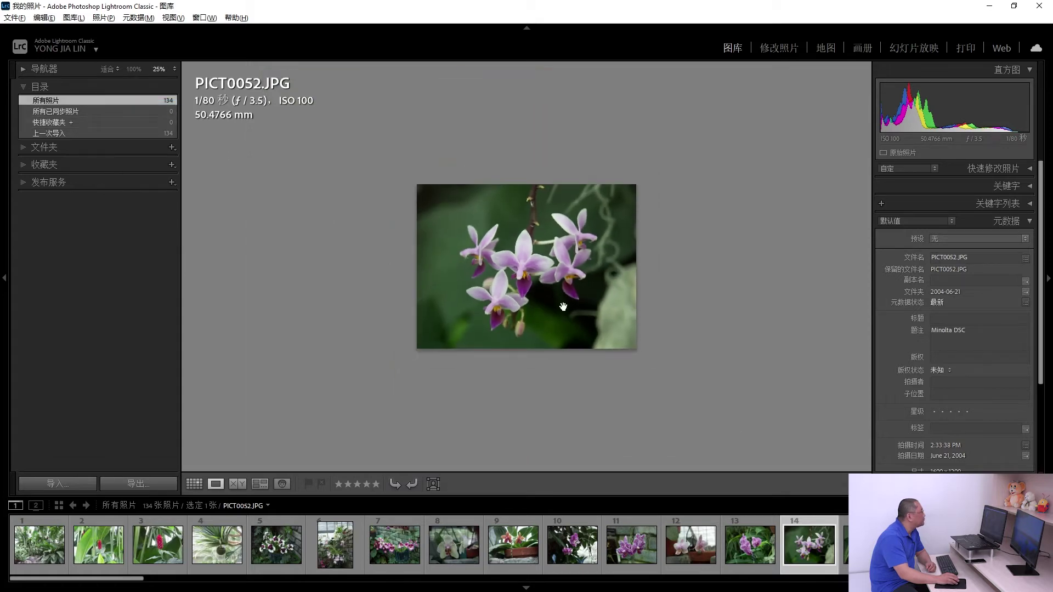
click(175, 70)
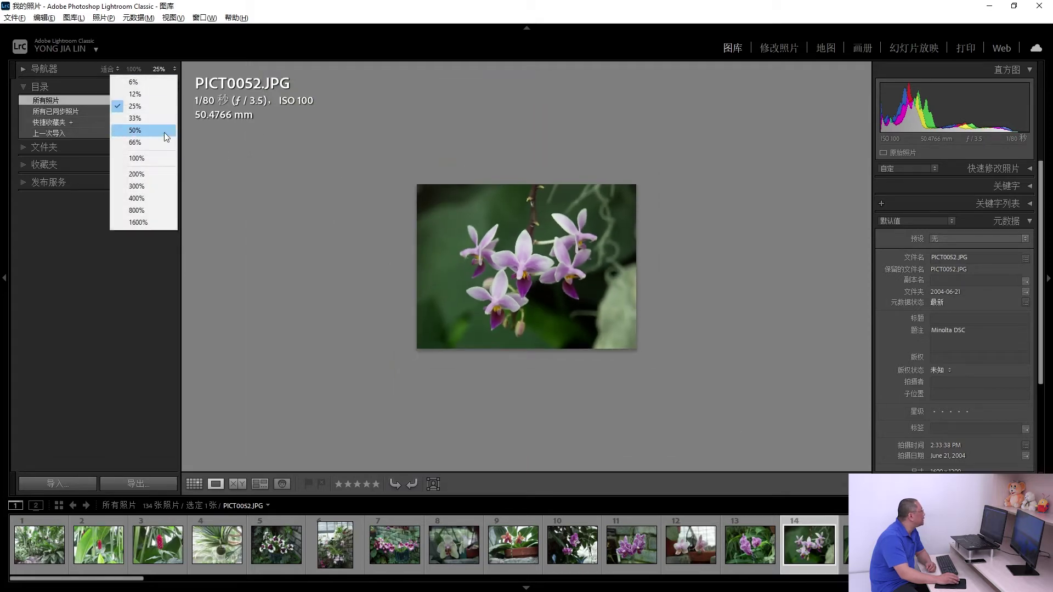
click(146, 198)
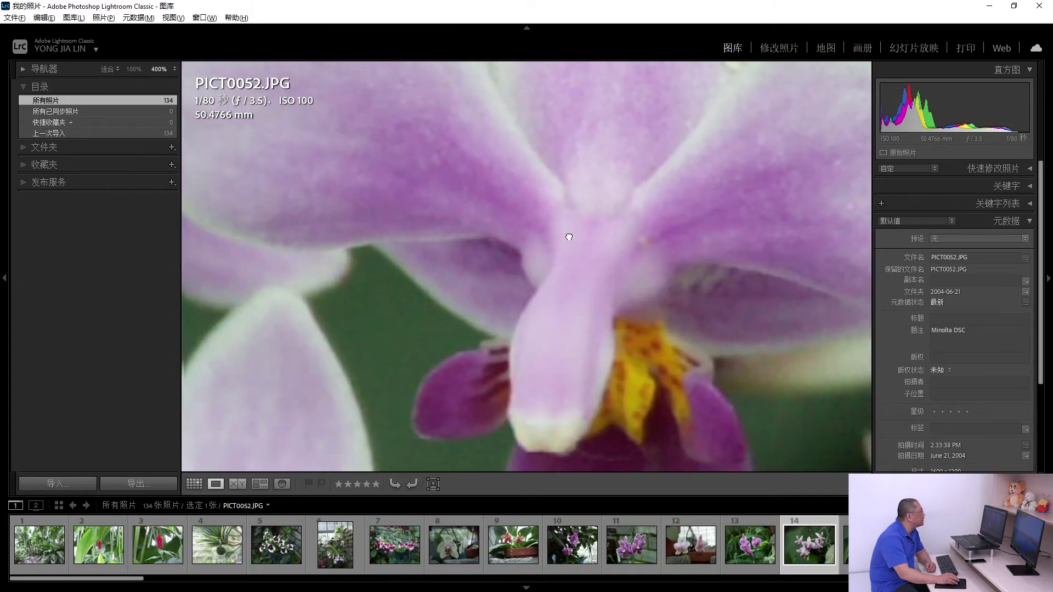
Step: Pan the 400% view over the petal, return to Fit, and briefly hide the panels
drag(569, 235, 570, 262)
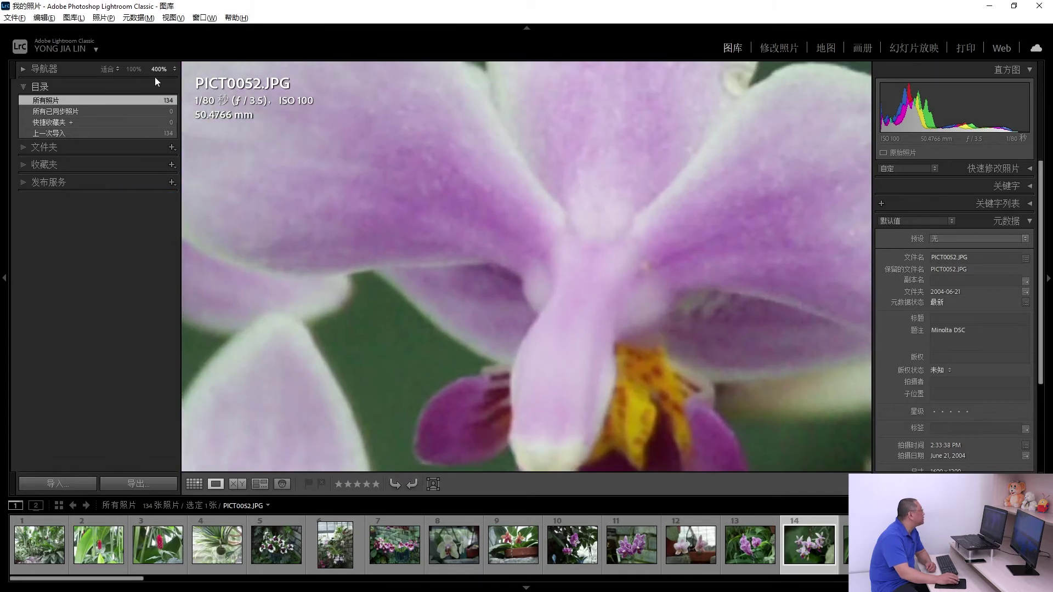
click(132, 70)
click(105, 70)
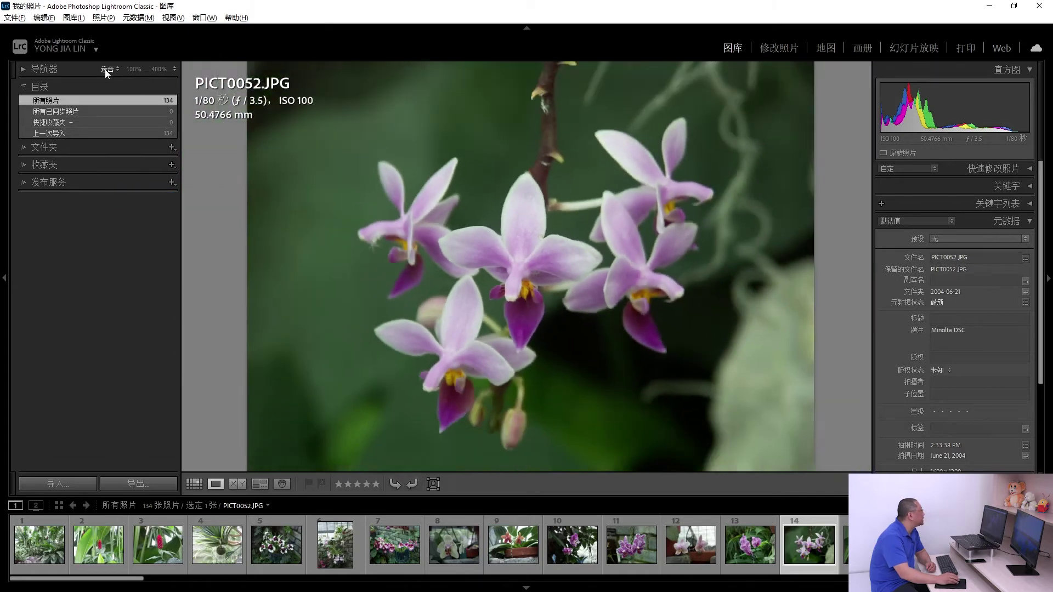
click(525, 256)
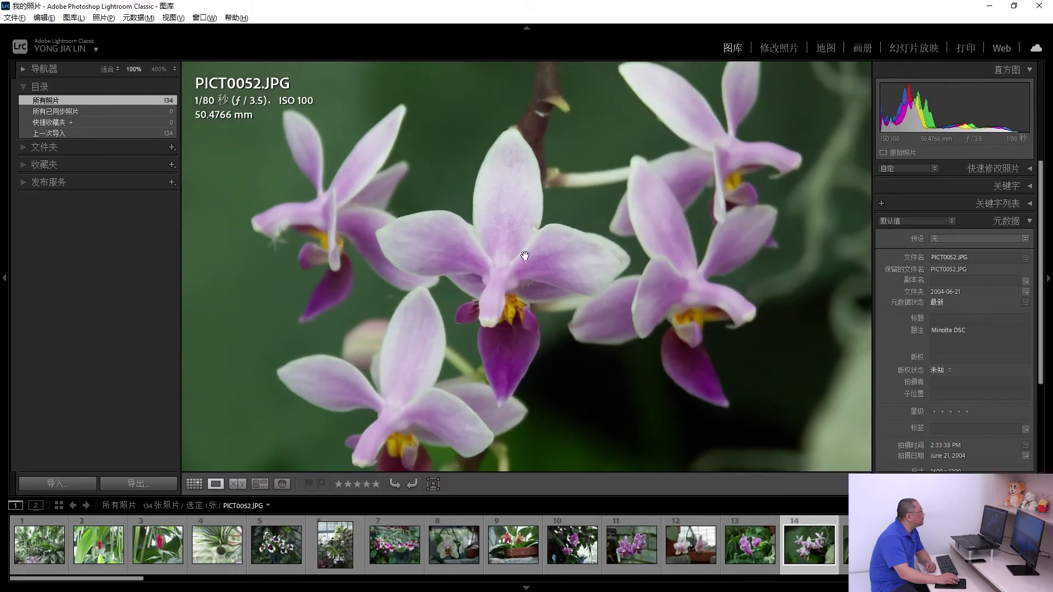
click(525, 256)
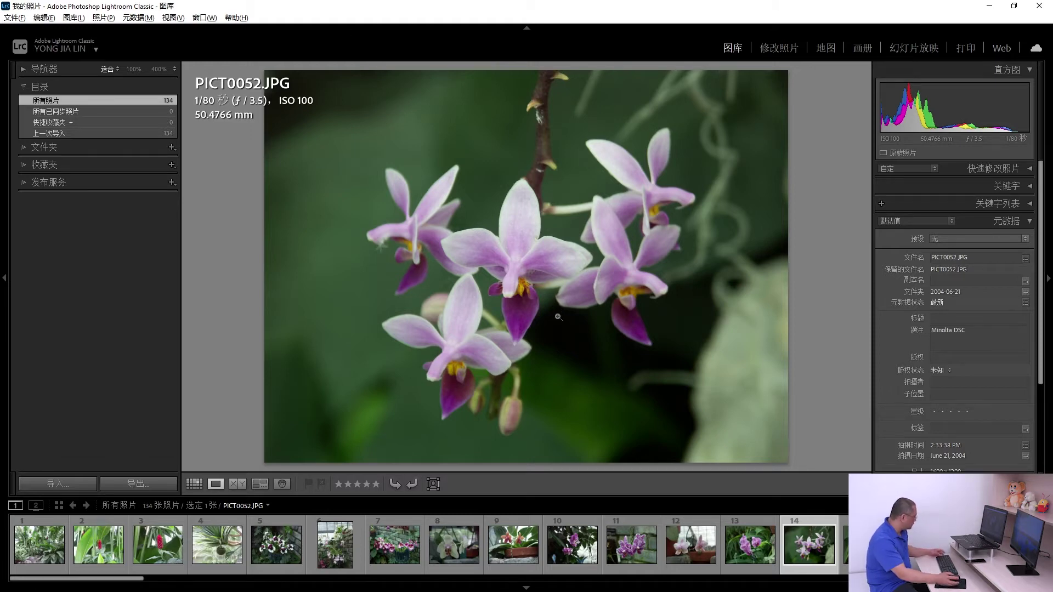
key(shift+Tab)
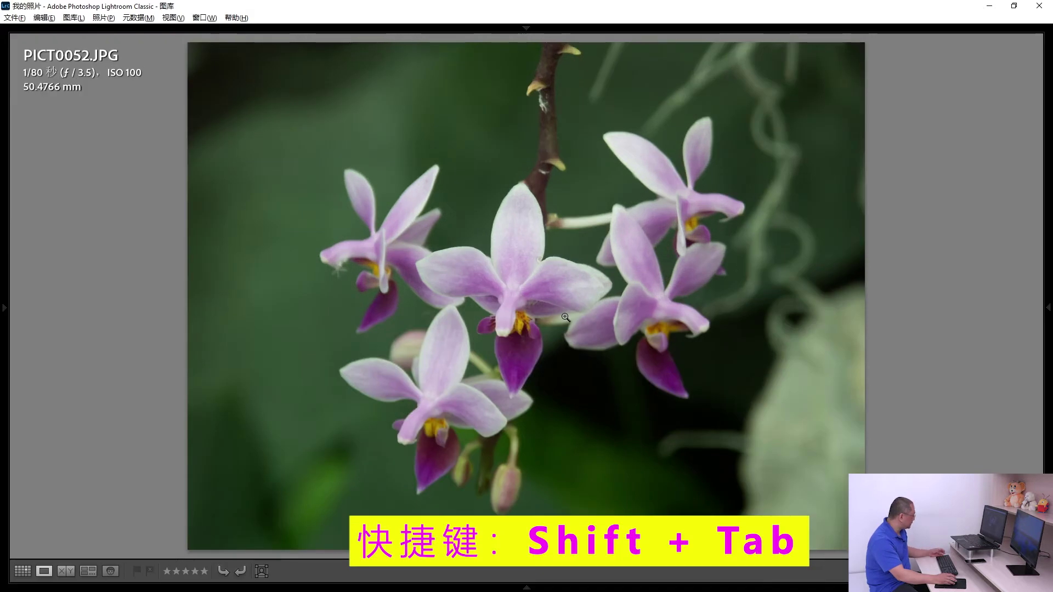
key(shift+Tab)
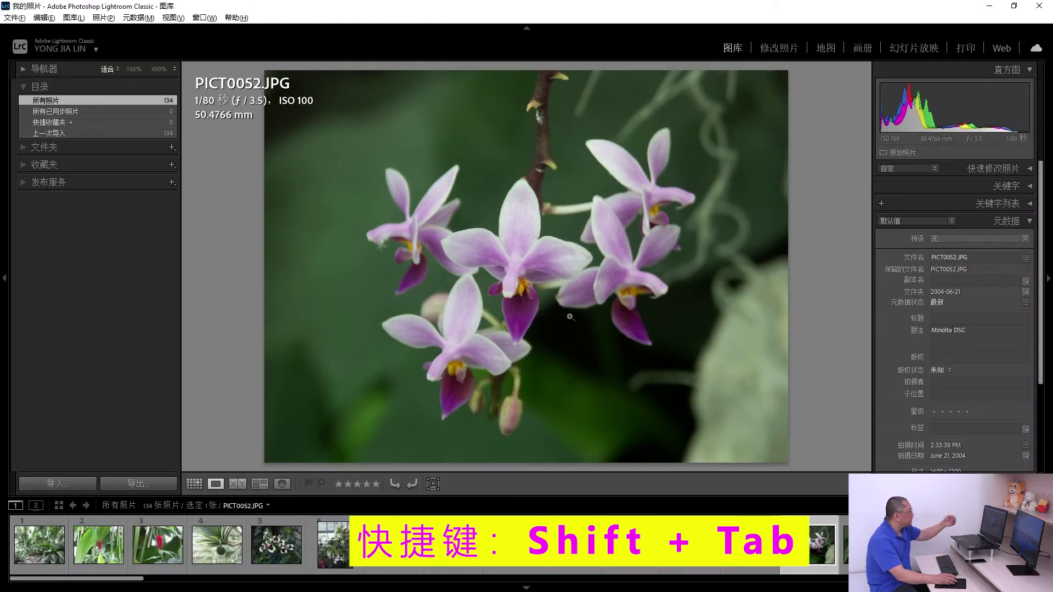
Step: Toggle the side panels and filmstrip off, on and off again with Shift+Tab
key(shift+Tab)
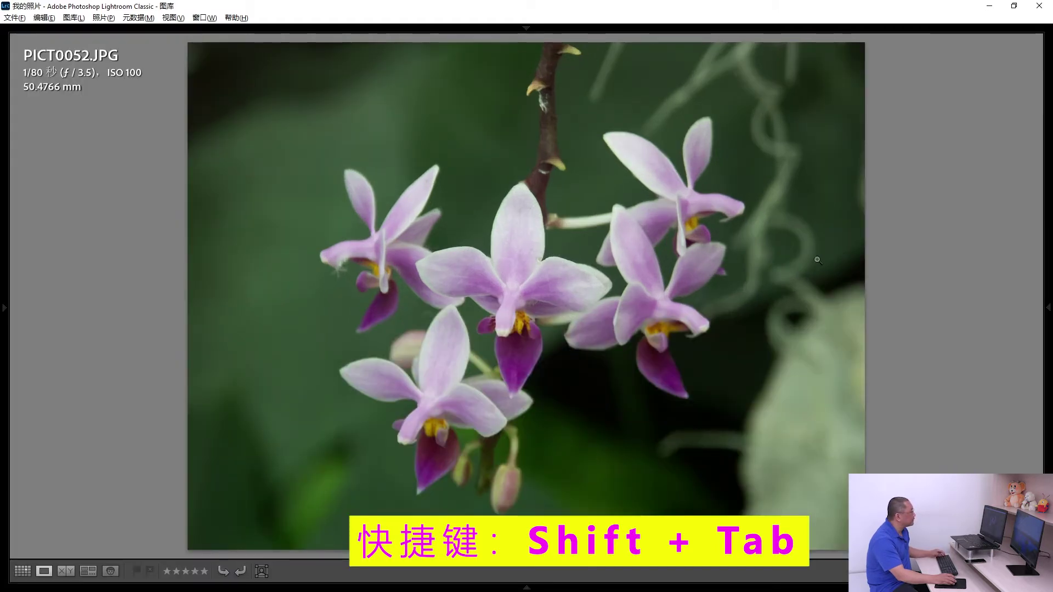
key(shift+Tab)
key(shift+Tab)
key(shift+Tab)
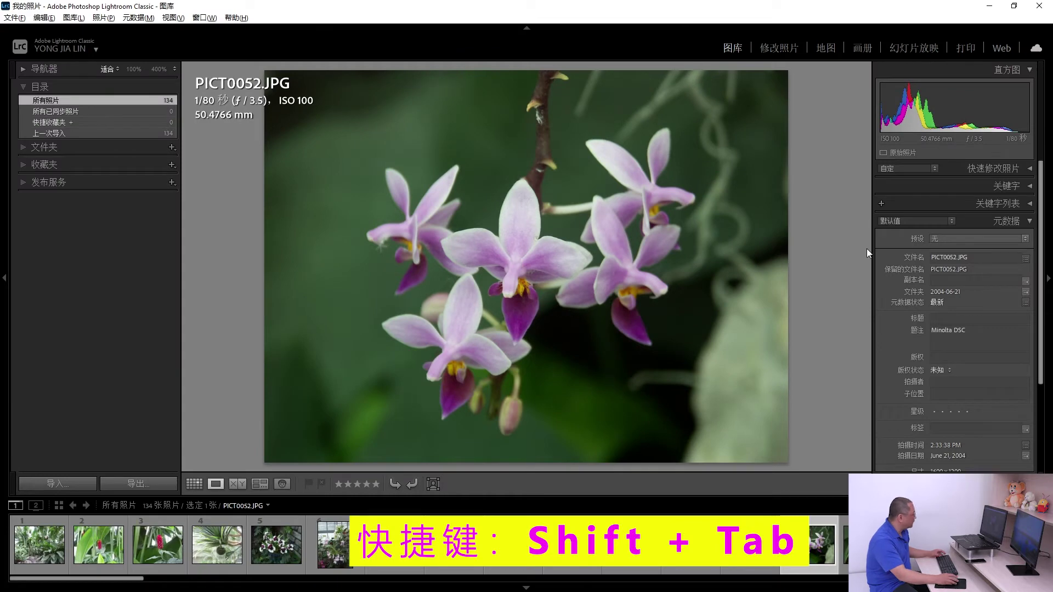
key(shift+Tab)
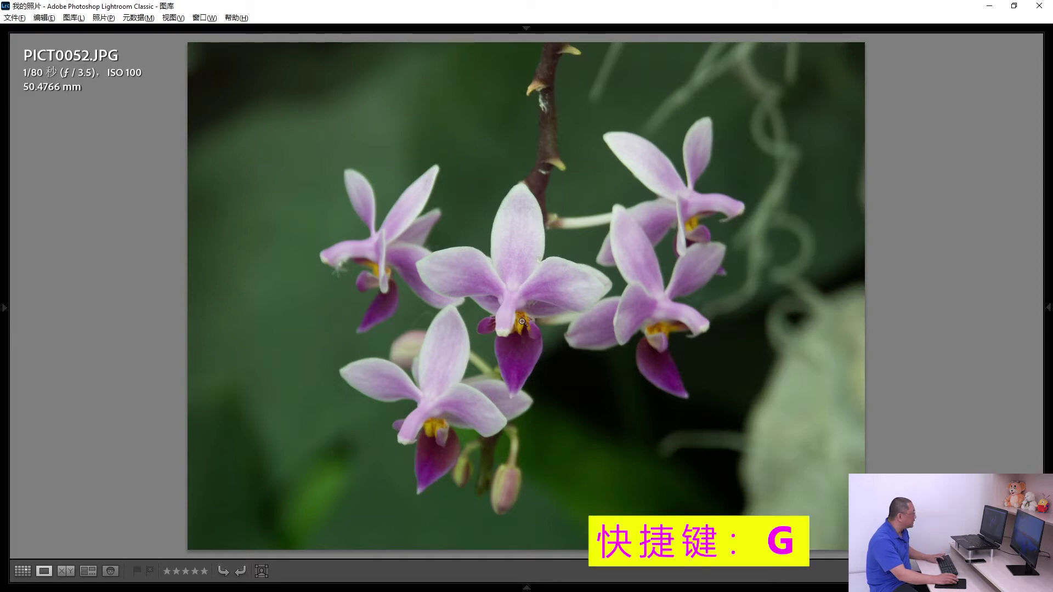
Step: Open photo 14 from the grid, reveal the filmstrip, step to PICT0068, and return to Grid
key(g)
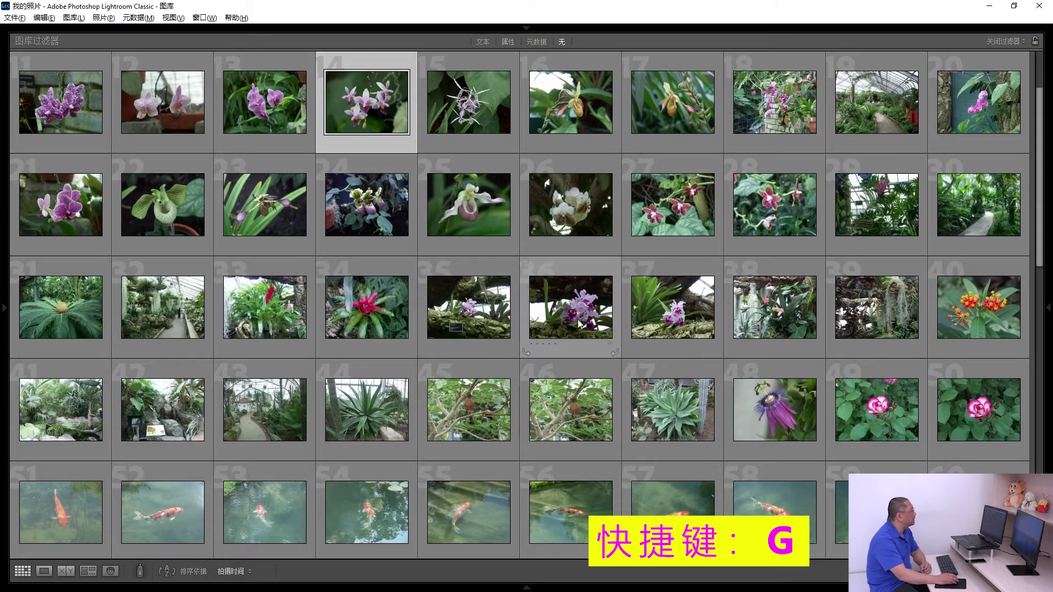
double_click(378, 110)
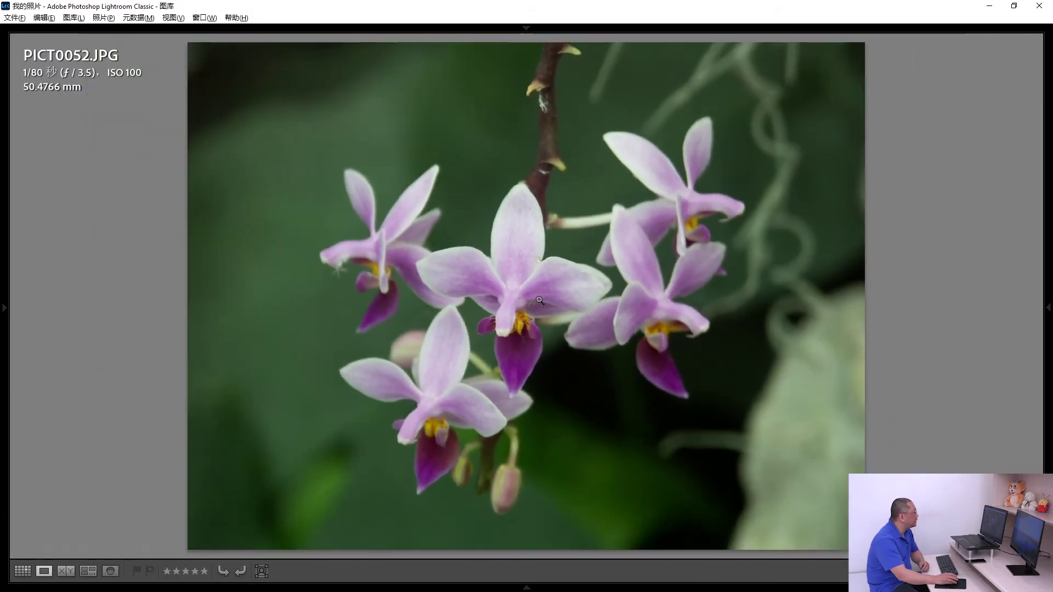
click(538, 587)
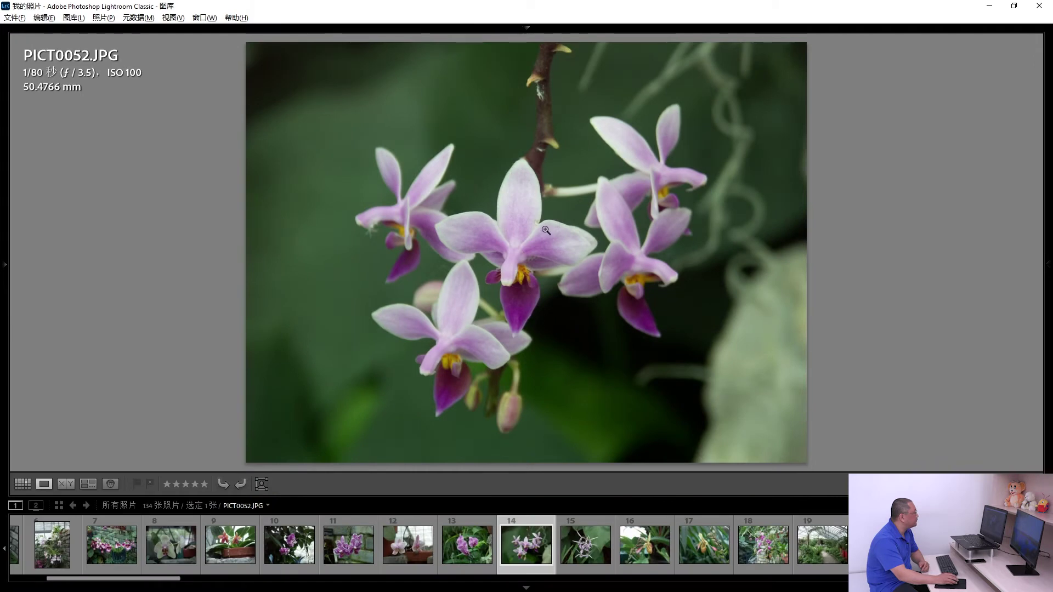
key(Right)
key(Right)
key(Right)
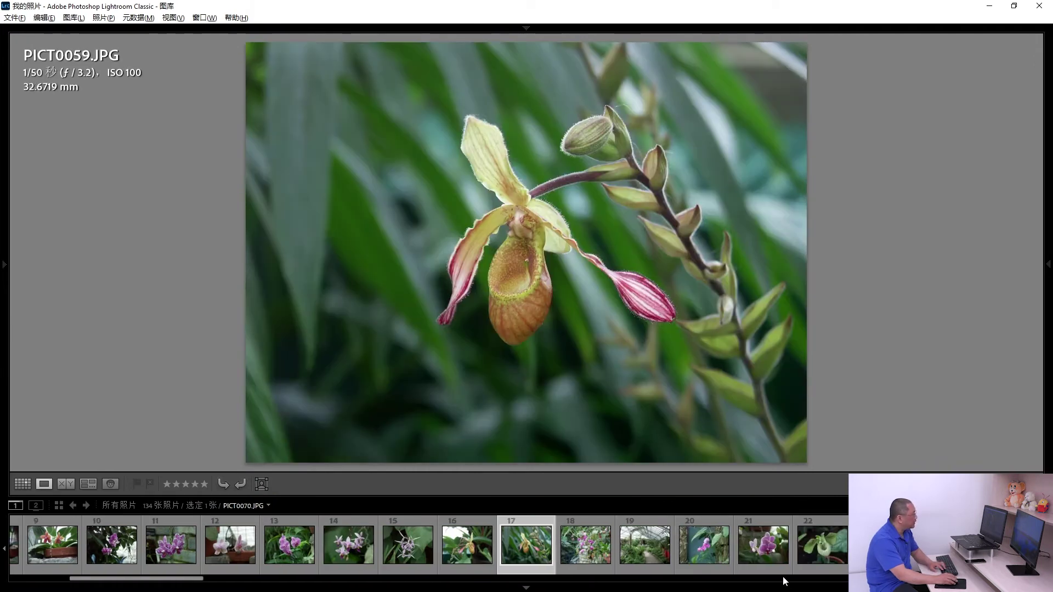
key(Right)
key(Right)
key(Right)
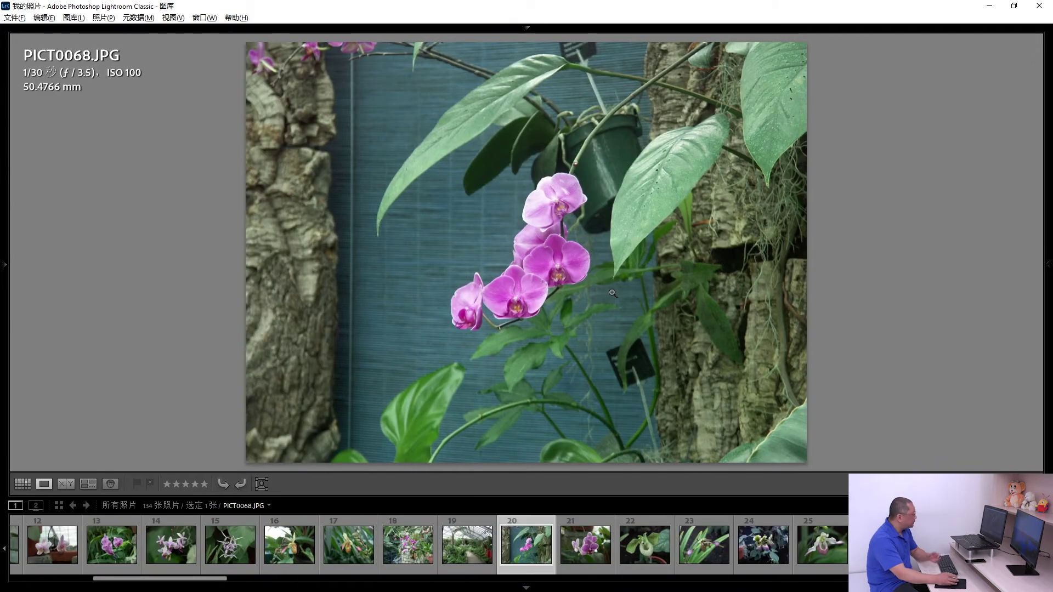
key(g)
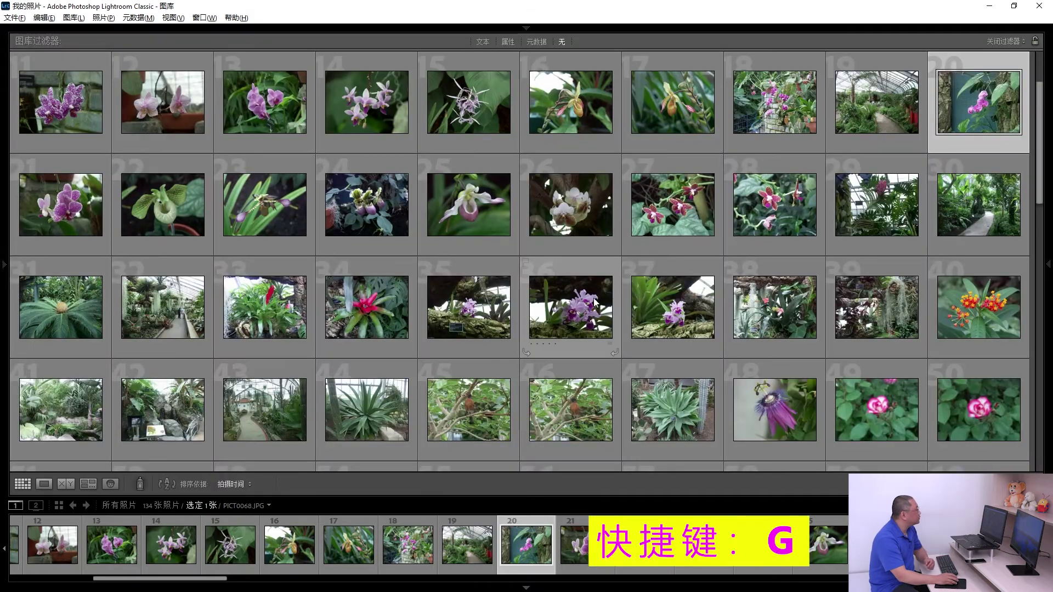
scroll(595, 302, up, 1)
scroll(588, 315, down, 4)
scroll(588, 315, up, 4)
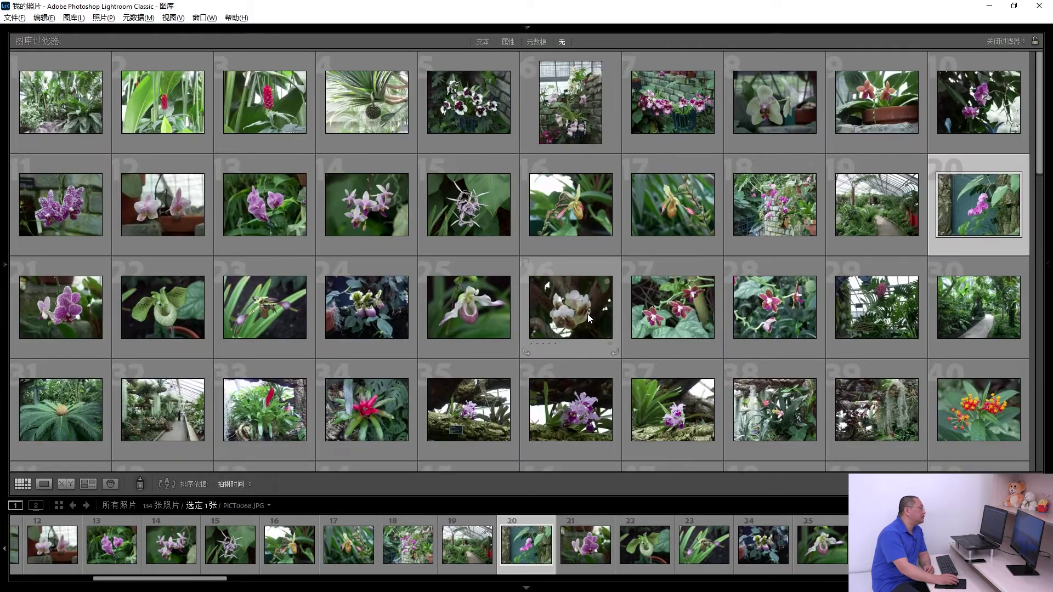
mouse_move(576, 309)
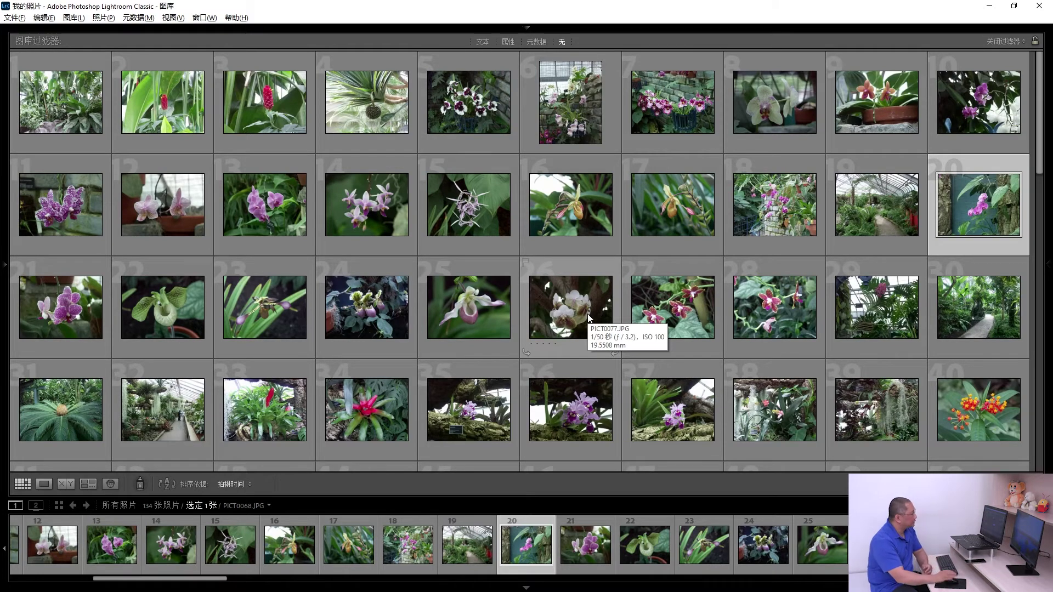
key(equal)
key(minus)
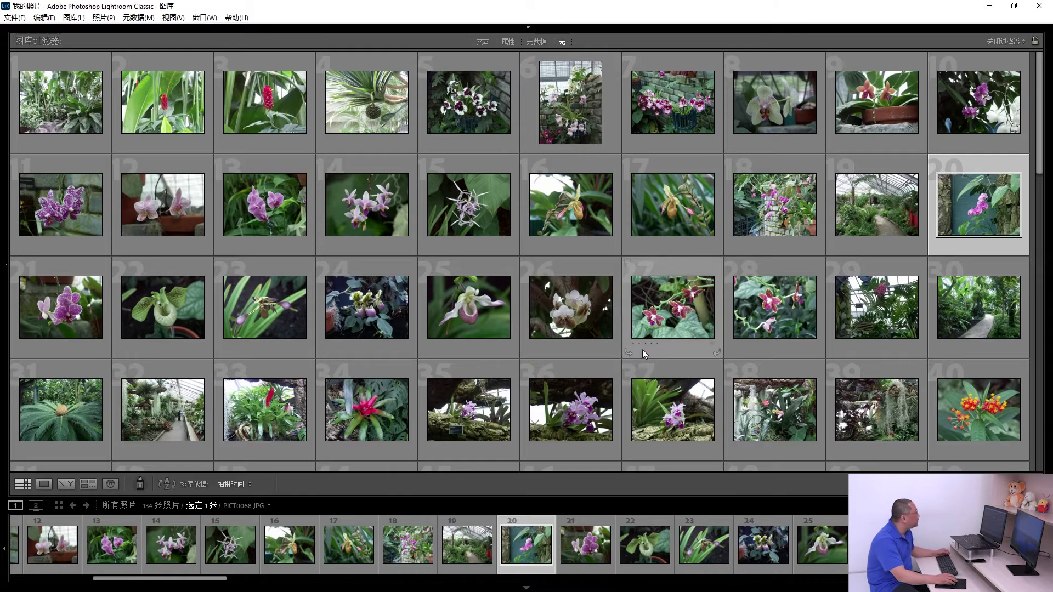
Step: Flag photos 26, 10 and 45 as rejected
click(575, 308)
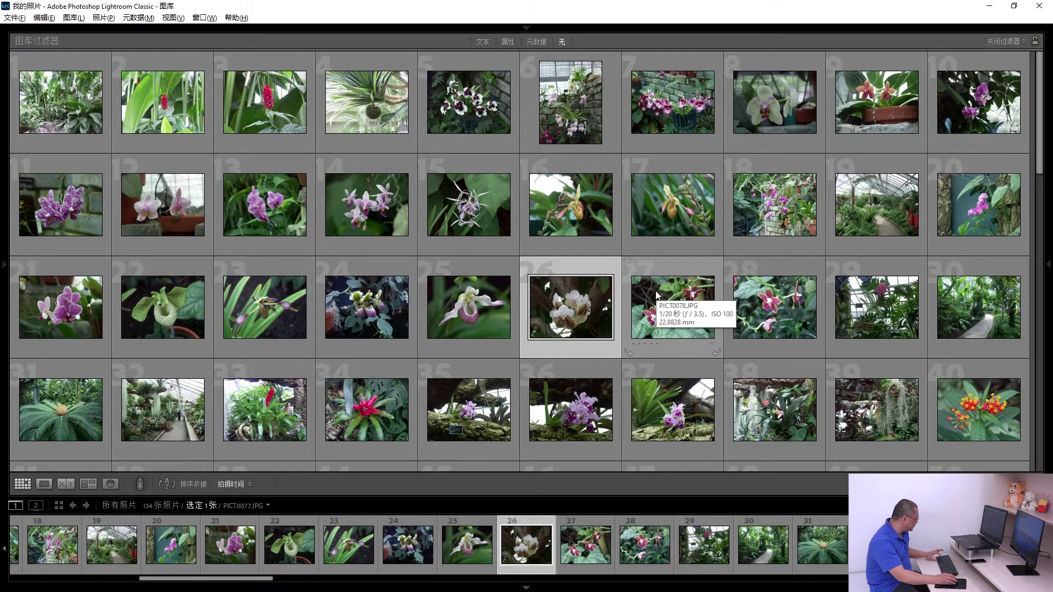
key(x)
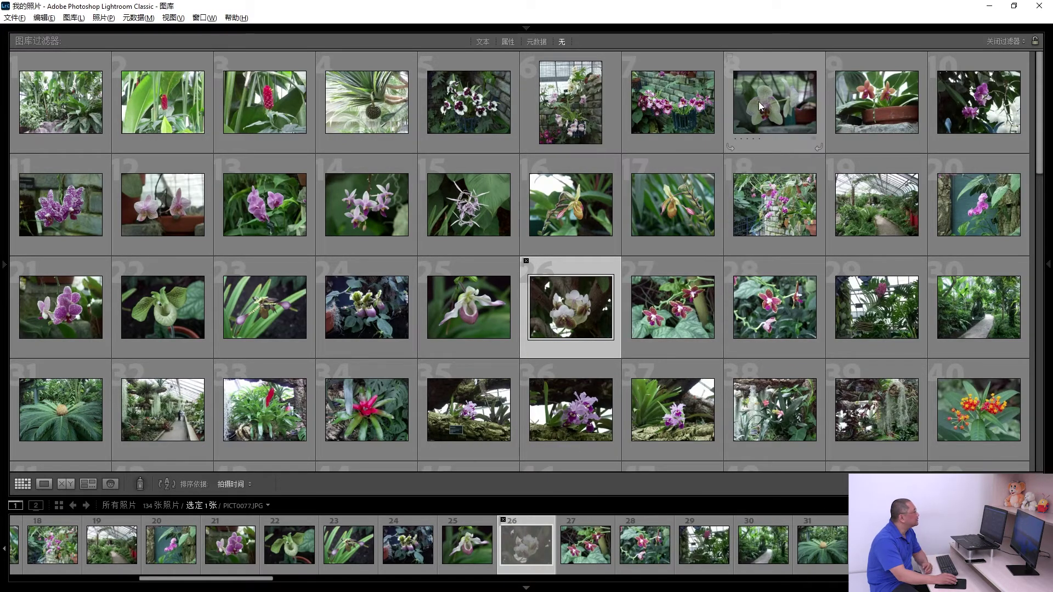
click(965, 105)
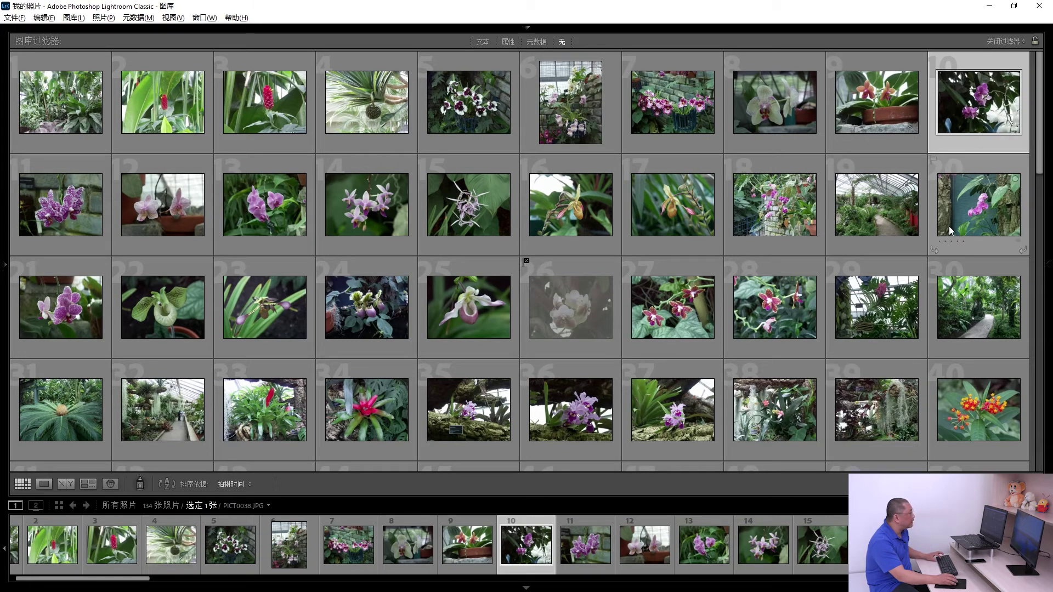
key(x)
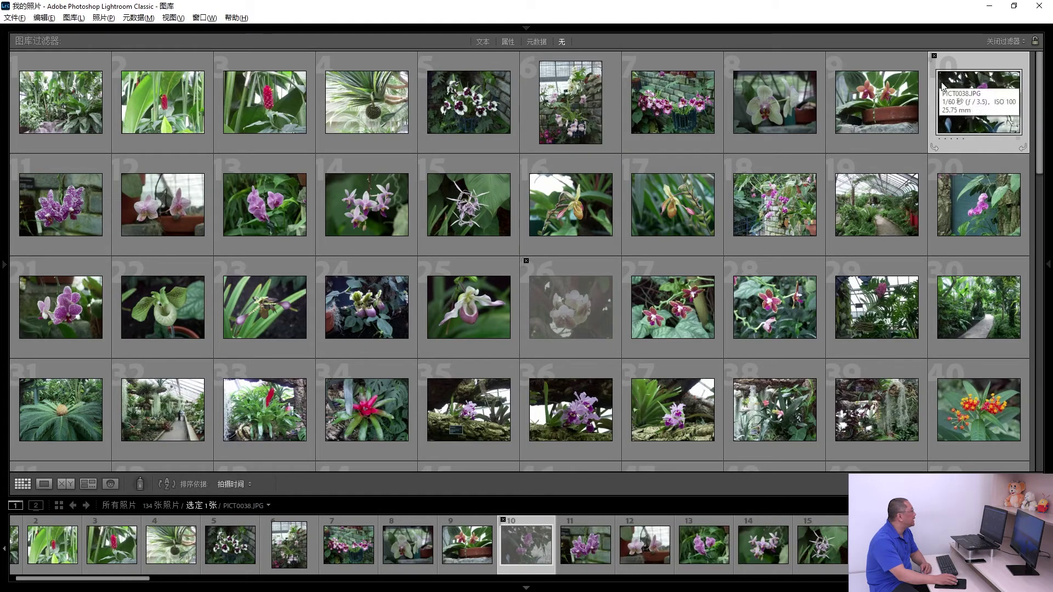
scroll(658, 306, down, 3)
scroll(663, 306, down, 2)
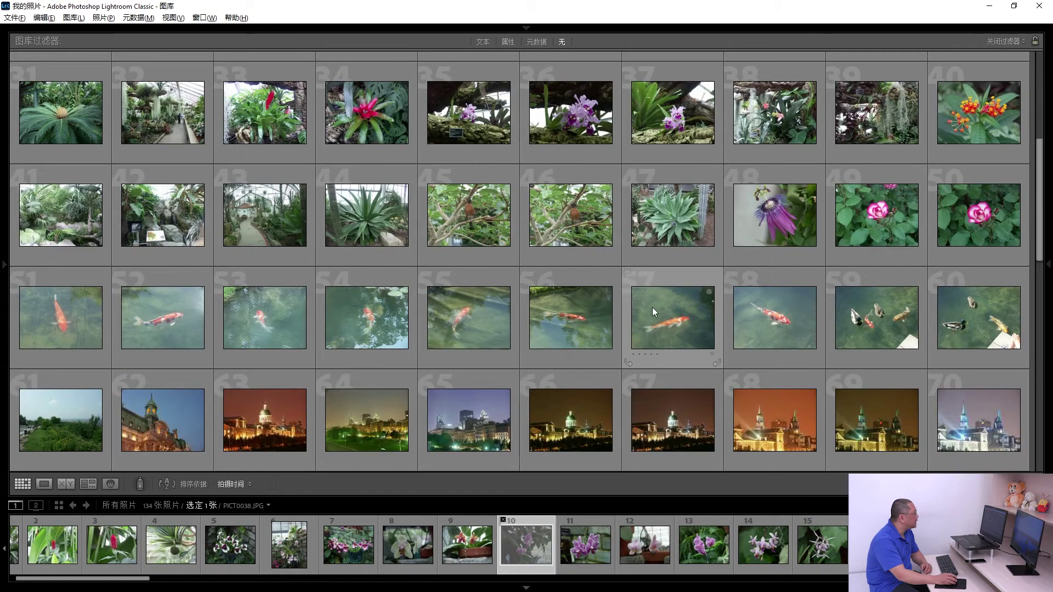
scroll(656, 307, down, 2)
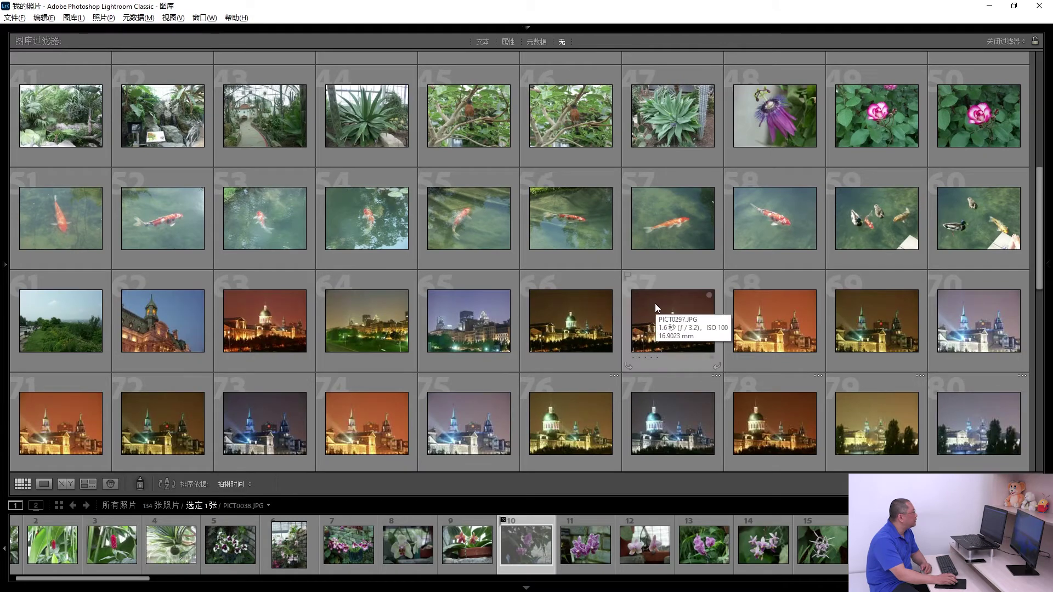
scroll(525, 186, up, 1)
click(498, 252)
click(567, 219)
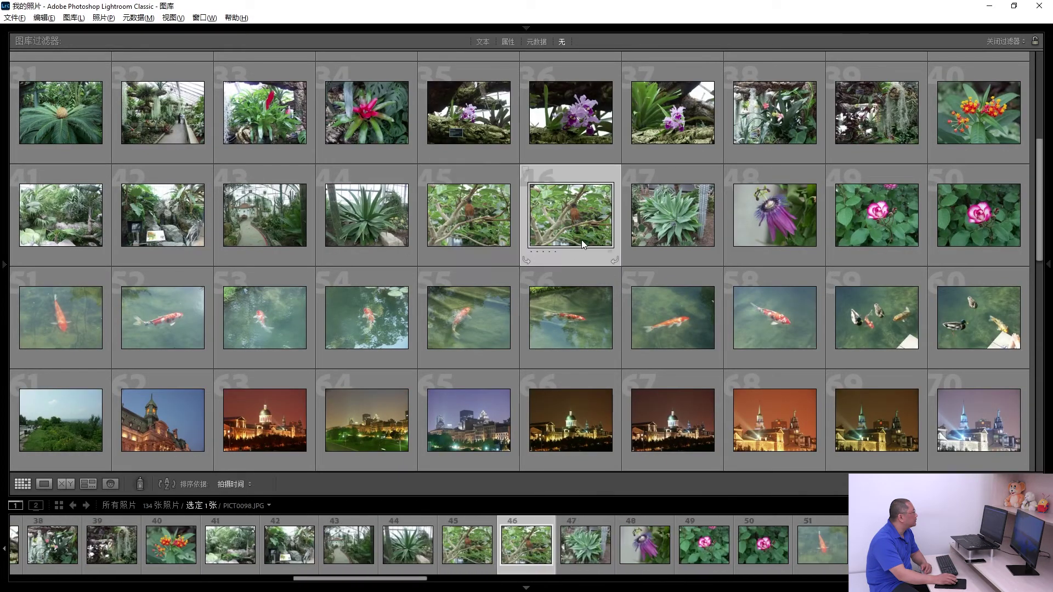
click(472, 216)
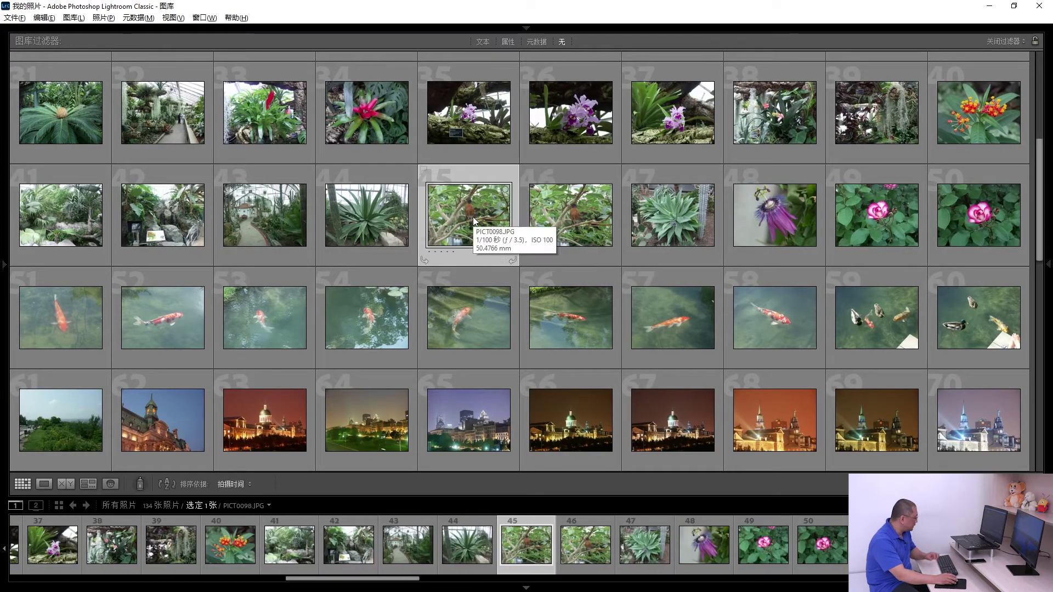
key(x)
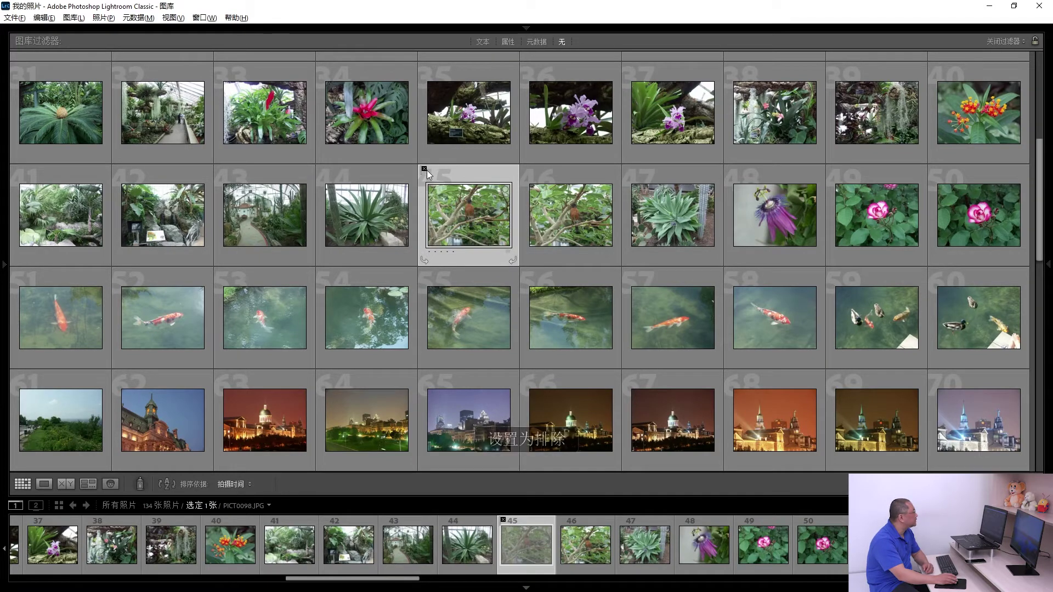
Step: Flag photos 88, 75 and 61 as rejected
scroll(528, 267, up, 3)
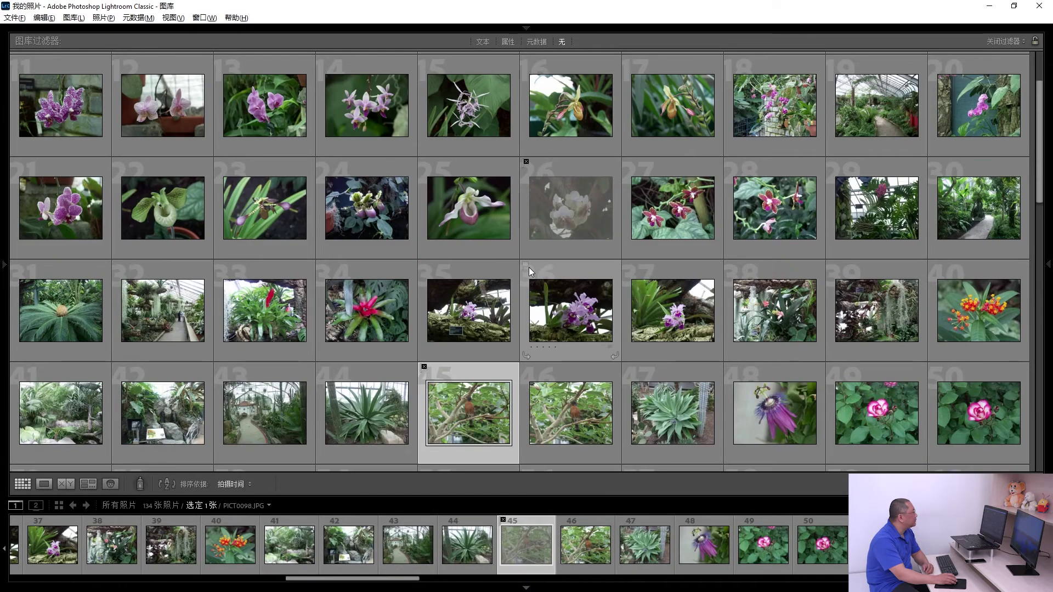
scroll(528, 267, up, 2)
scroll(528, 267, down, 8)
scroll(528, 268, down, 2)
mouse_move(643, 317)
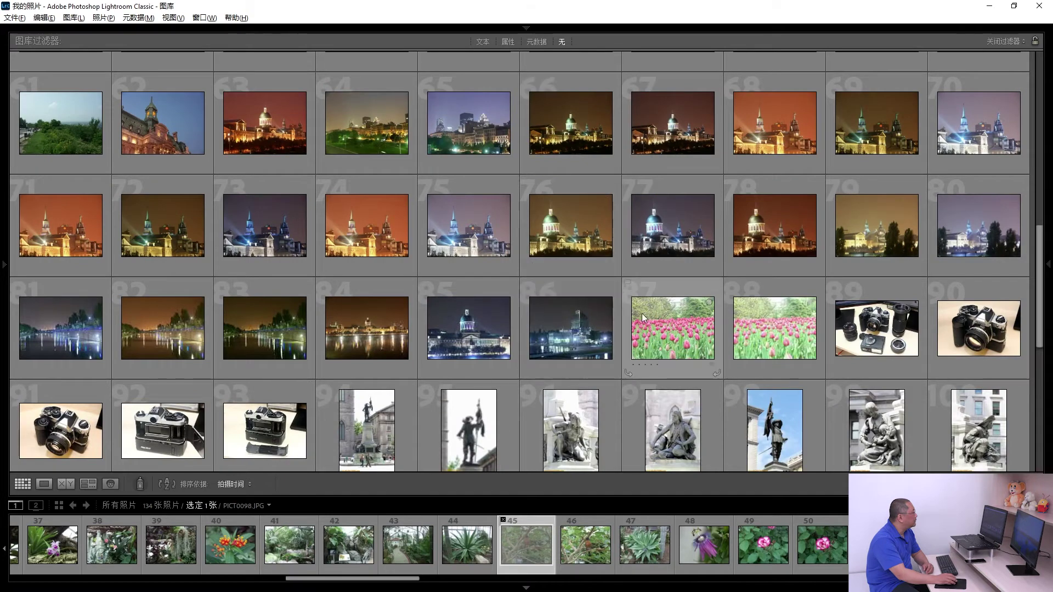
click(668, 337)
click(772, 337)
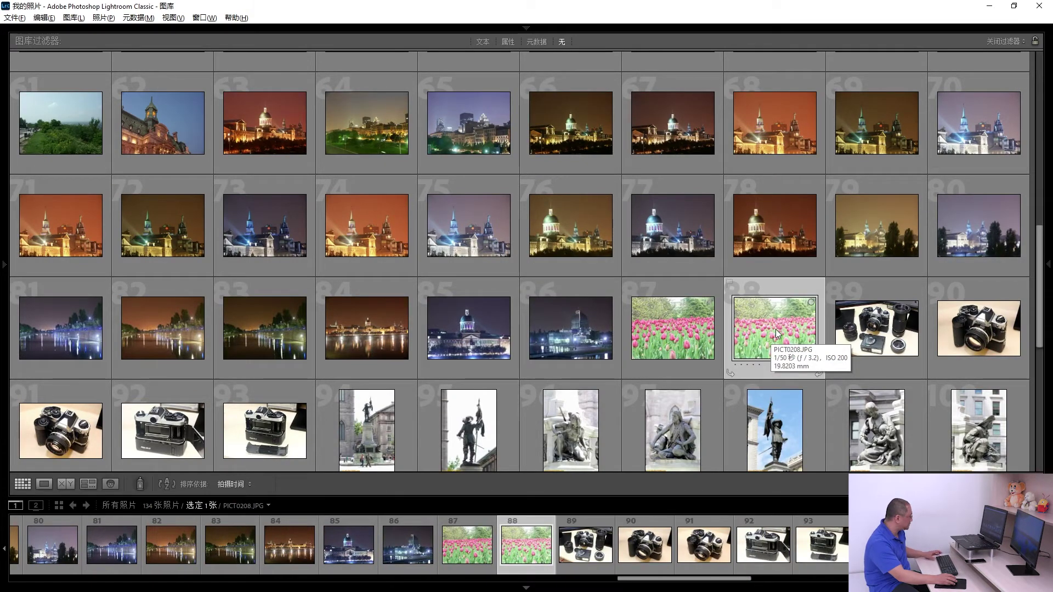
key(x)
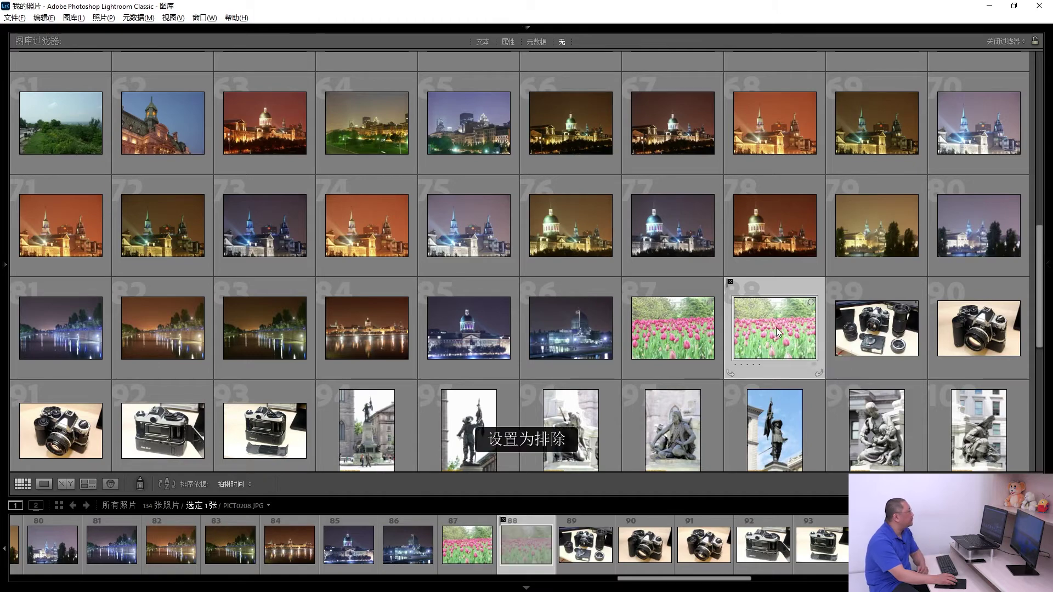
scroll(756, 324, down, 1)
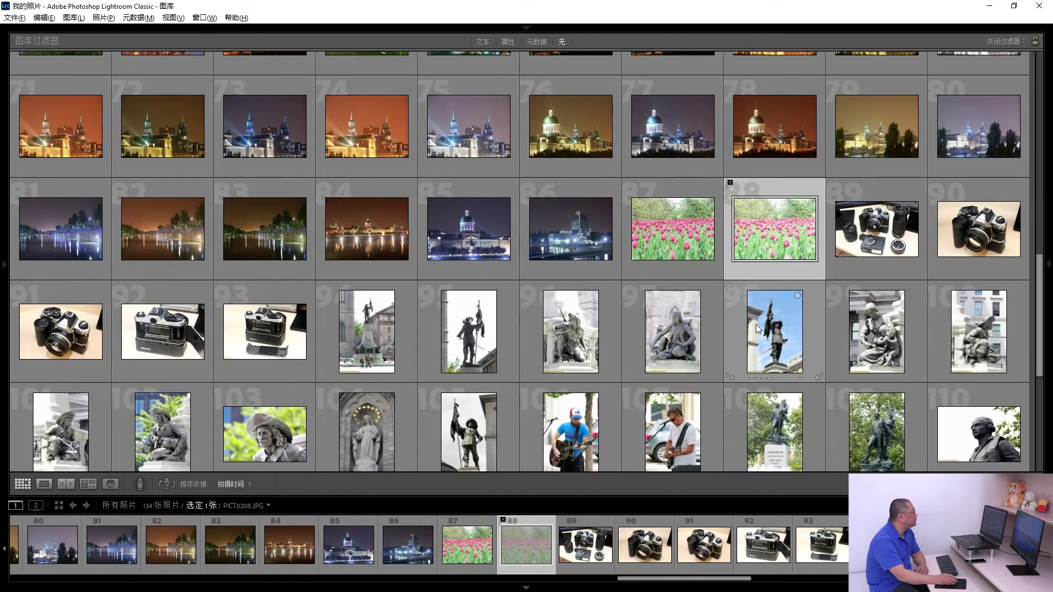
scroll(472, 318, up, 1)
scroll(471, 318, up, 1)
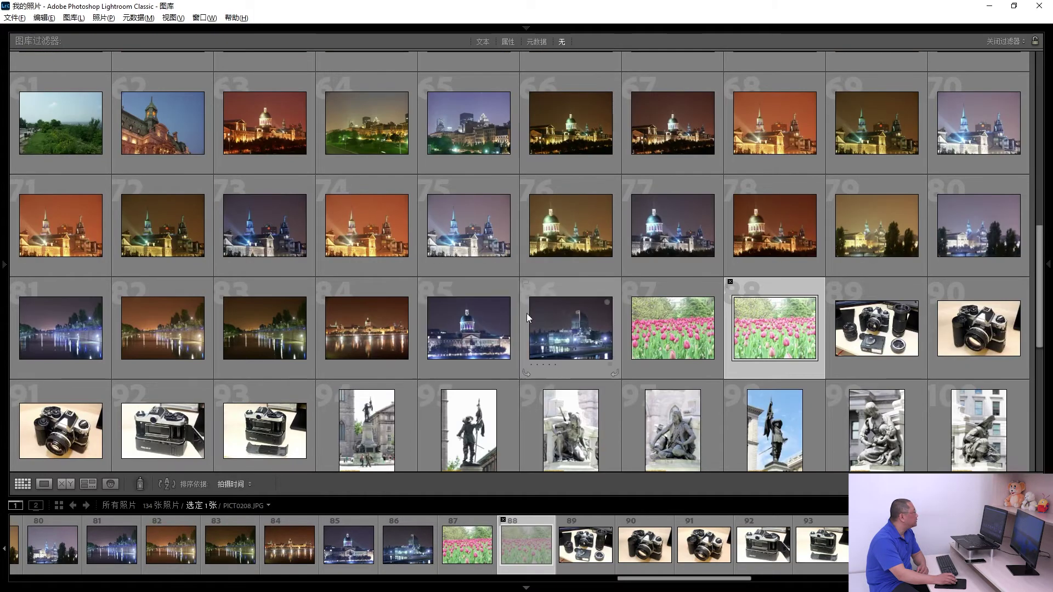
click(478, 229)
key(x)
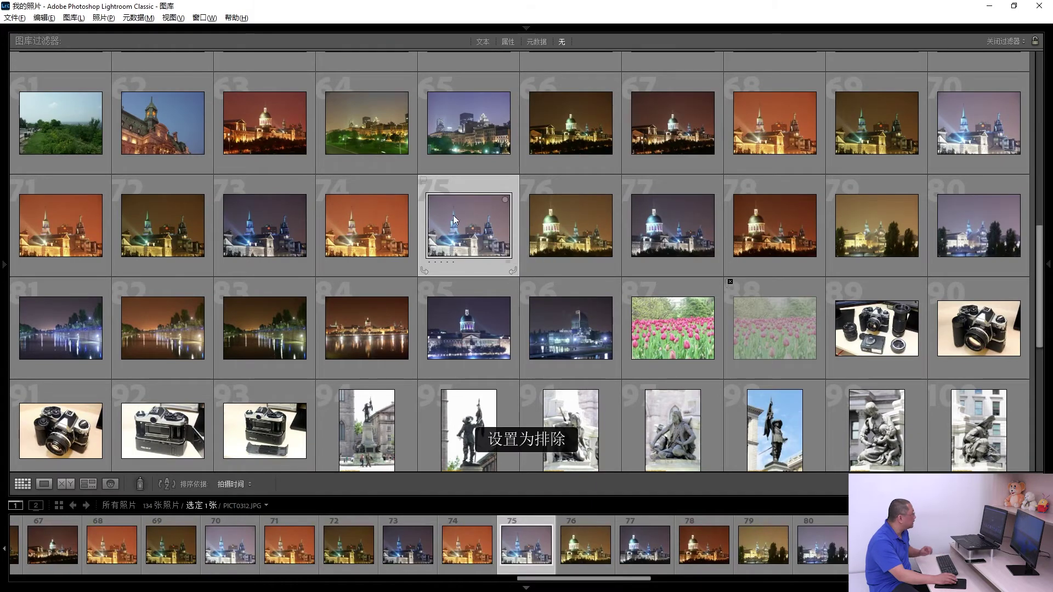
click(49, 133)
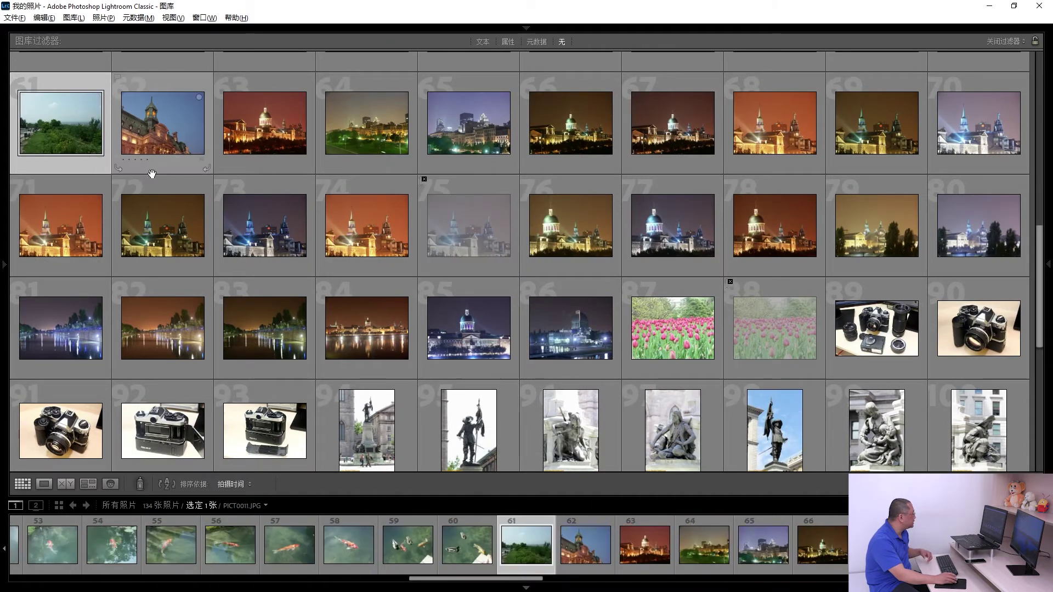
key(x)
scroll(675, 281, down, 4)
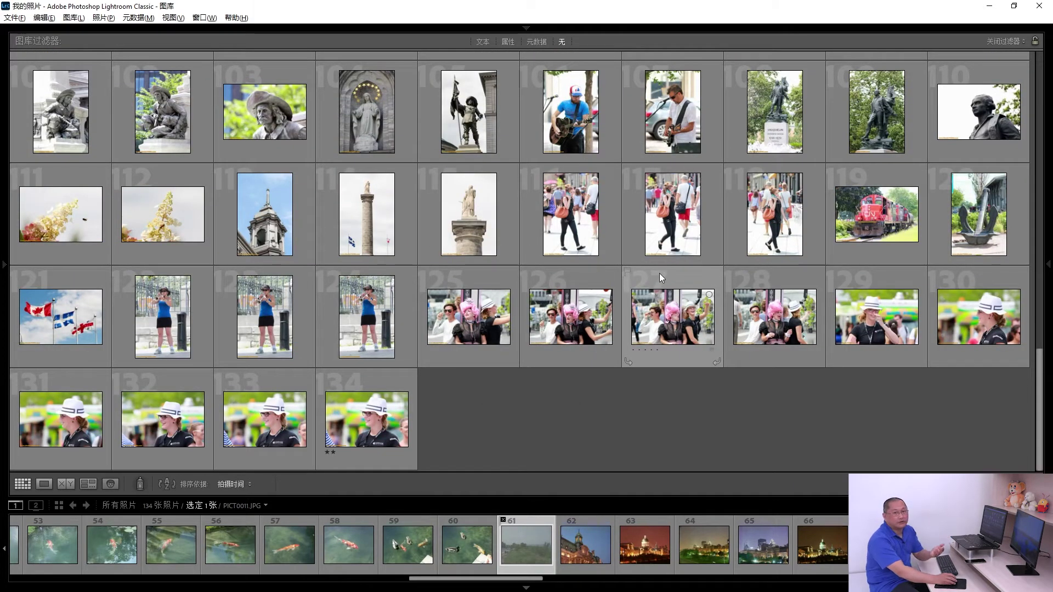
scroll(641, 281, up, 10)
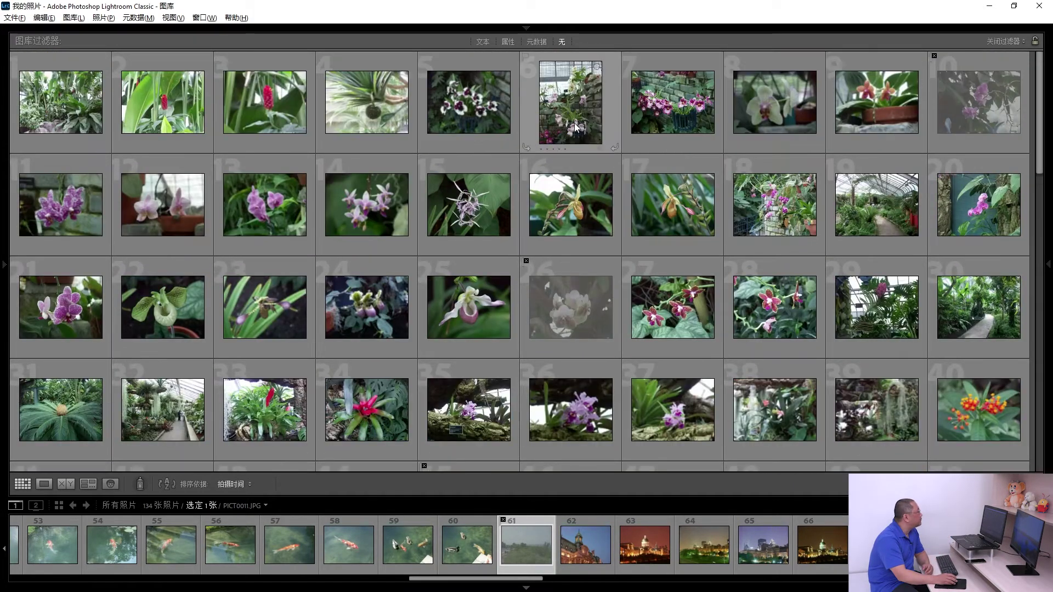
click(508, 41)
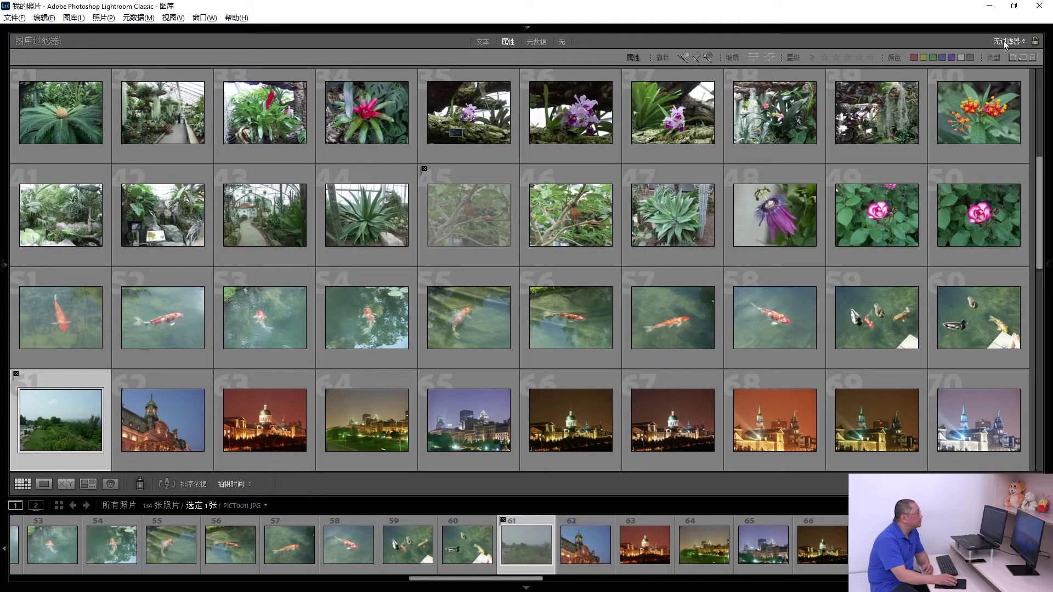
click(710, 57)
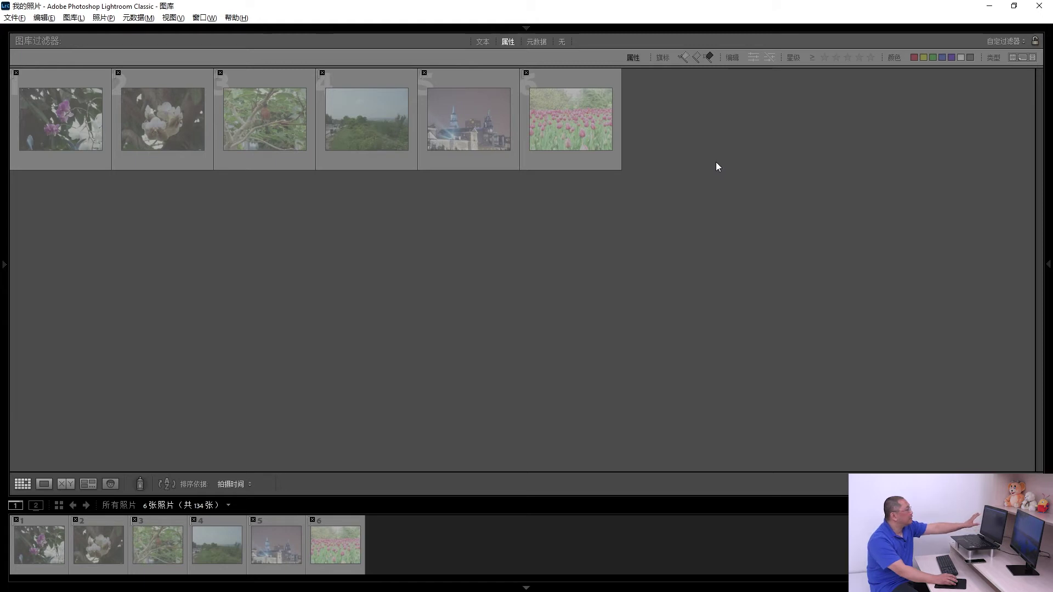
click(562, 118)
key(Left)
key(Left)
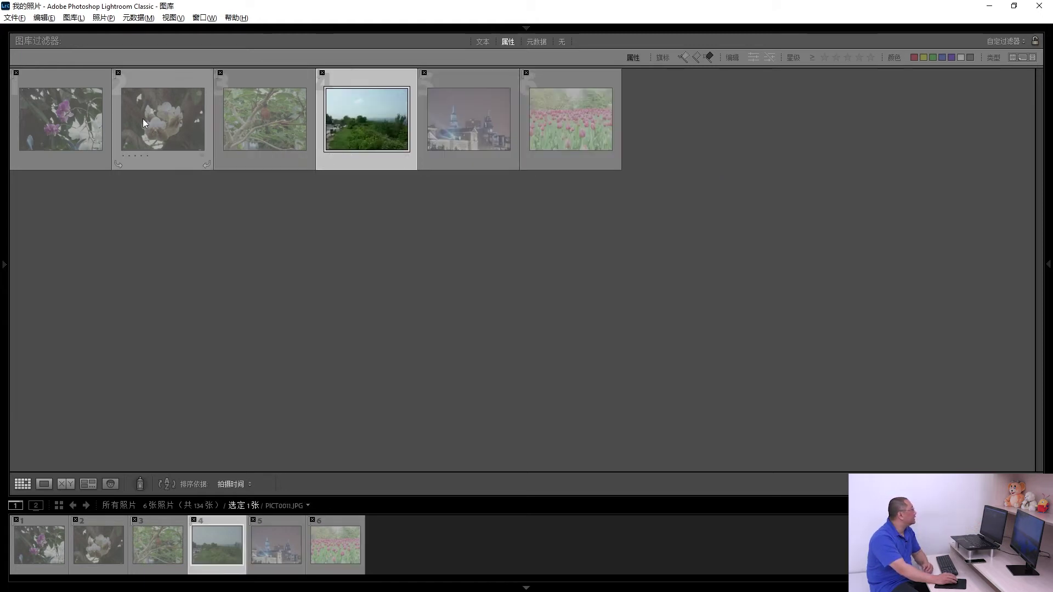
key(Left)
key(Left)
click(59, 121)
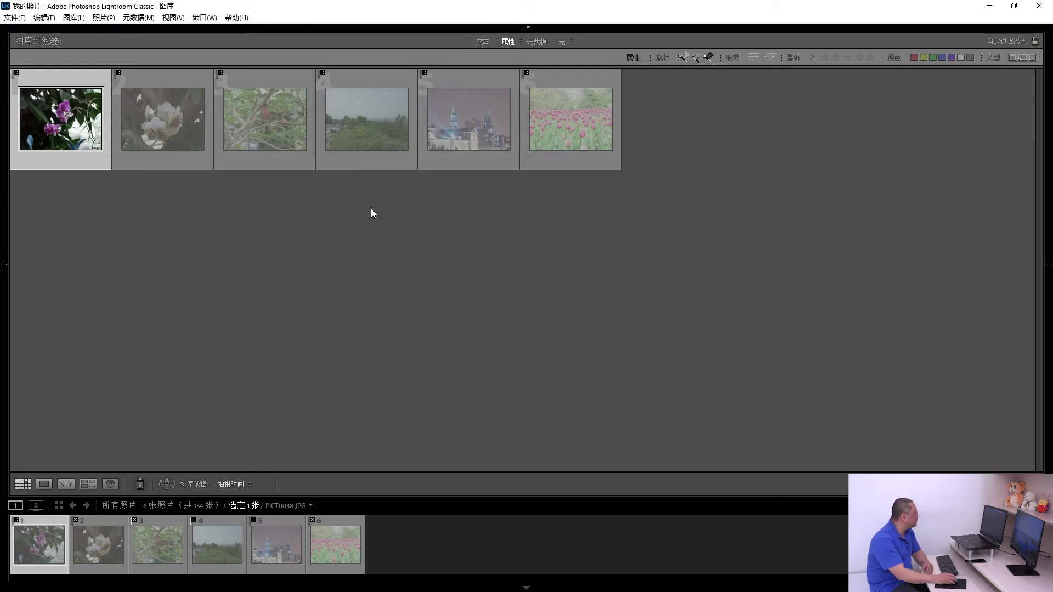
double_click(88, 115)
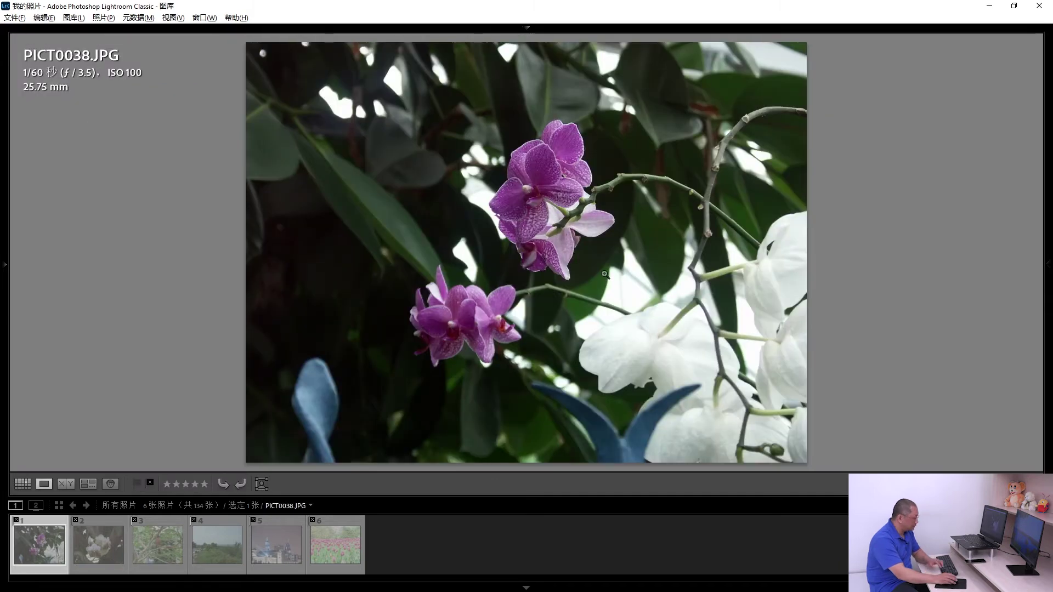
key(Right)
key(Right)
key(Right)
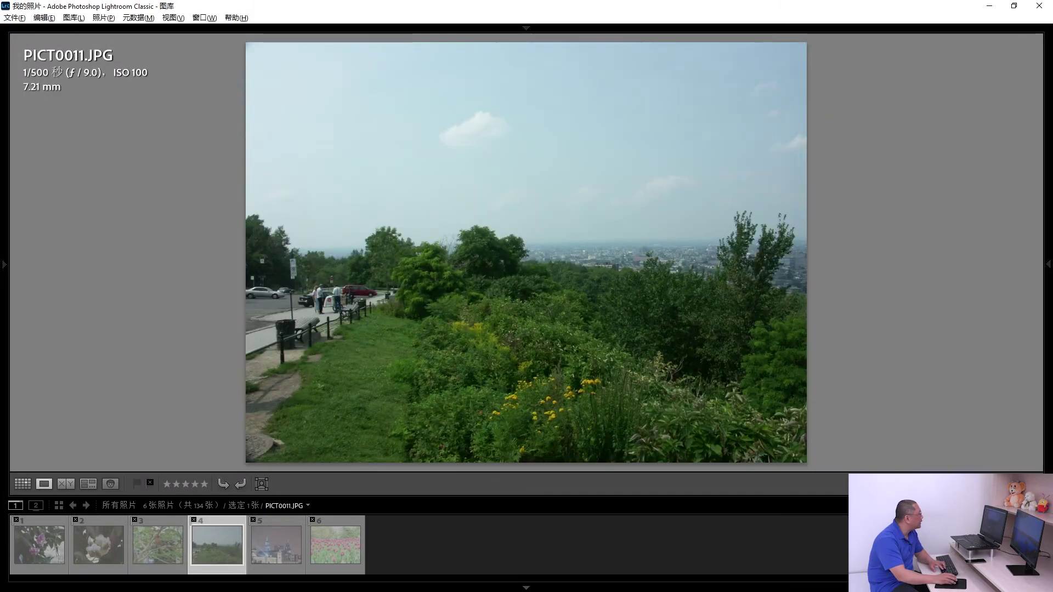
key(Right)
key(Right)
key(Left)
key(Left)
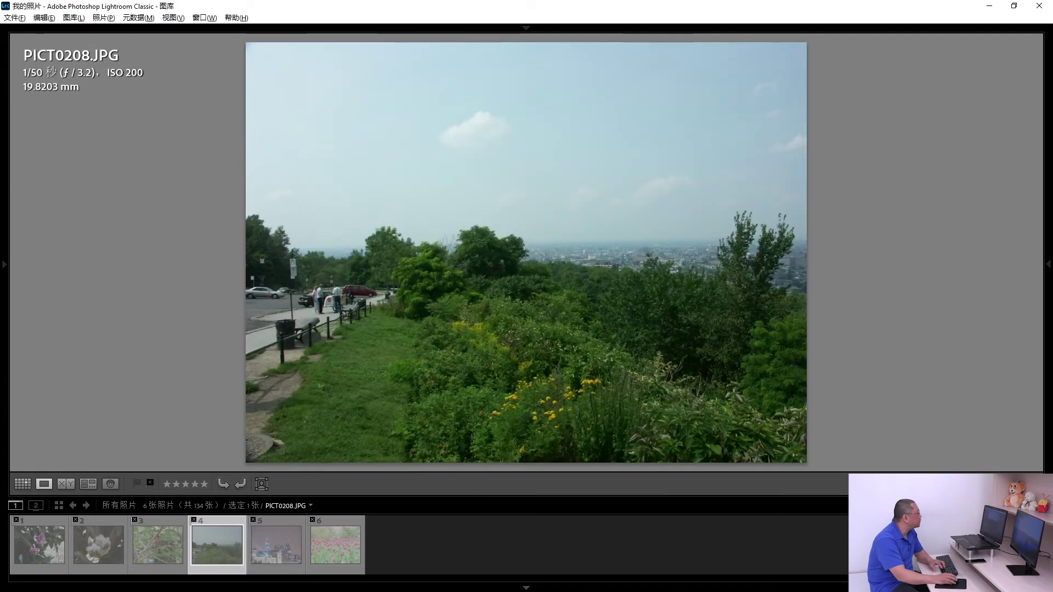
key(g)
click(542, 260)
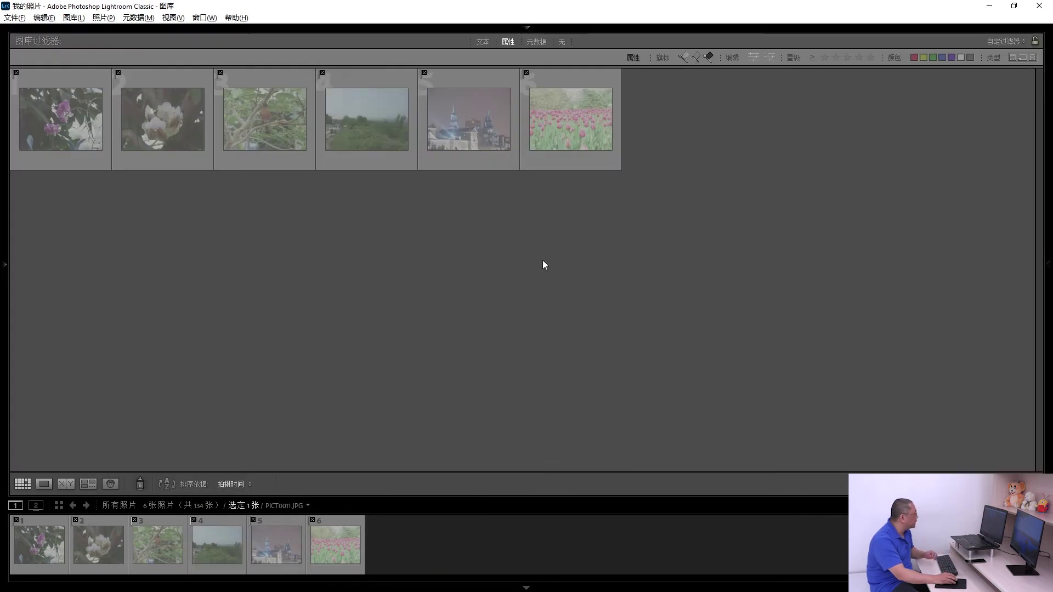
key(ctrl+a)
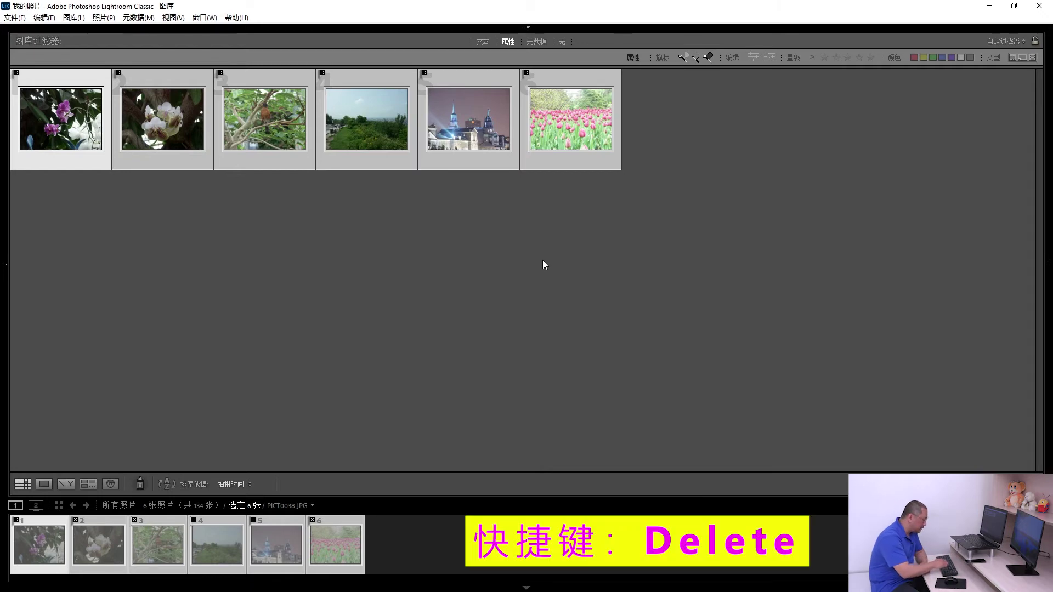
Step: Delete the six selected rejected photos from disk via 从磁盘删除 (Delete from Disk)
key(Delete)
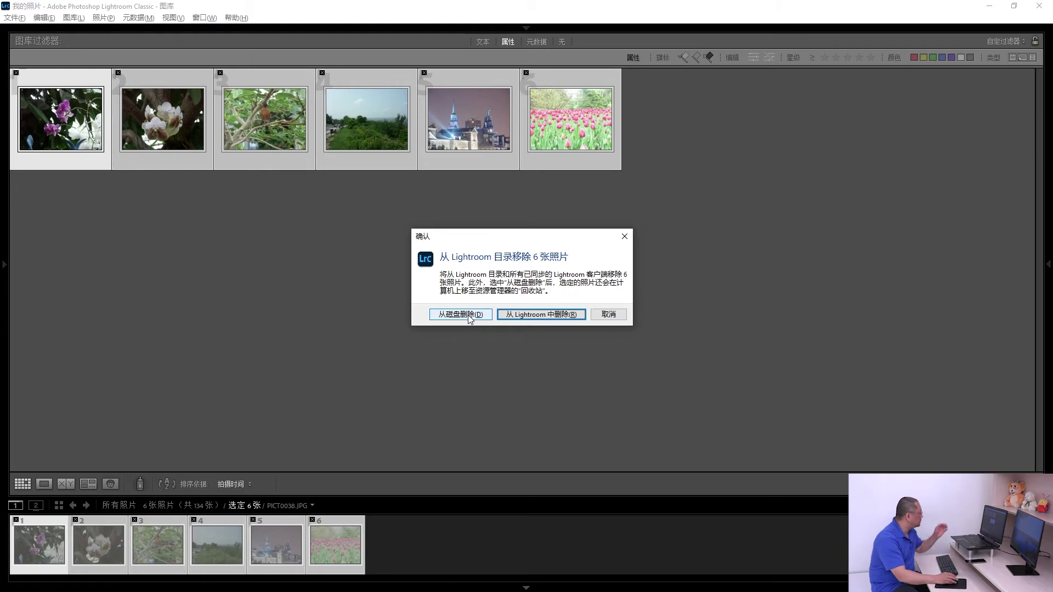
click(469, 316)
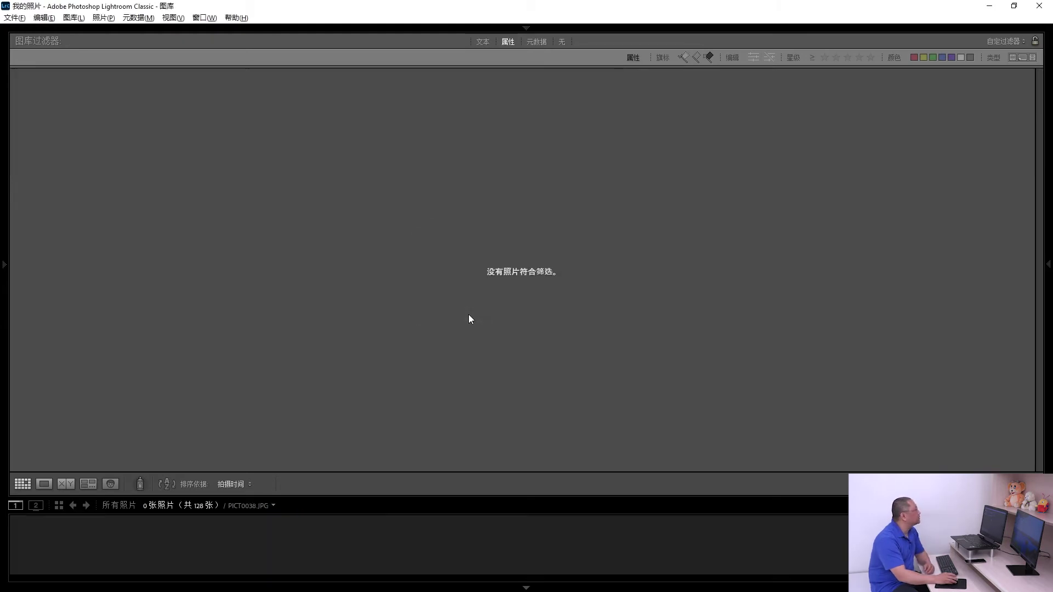
Step: Turn off the library filter with Ctrl+L, scroll the 128 photos, and jump back to the top
key(ctrl+l)
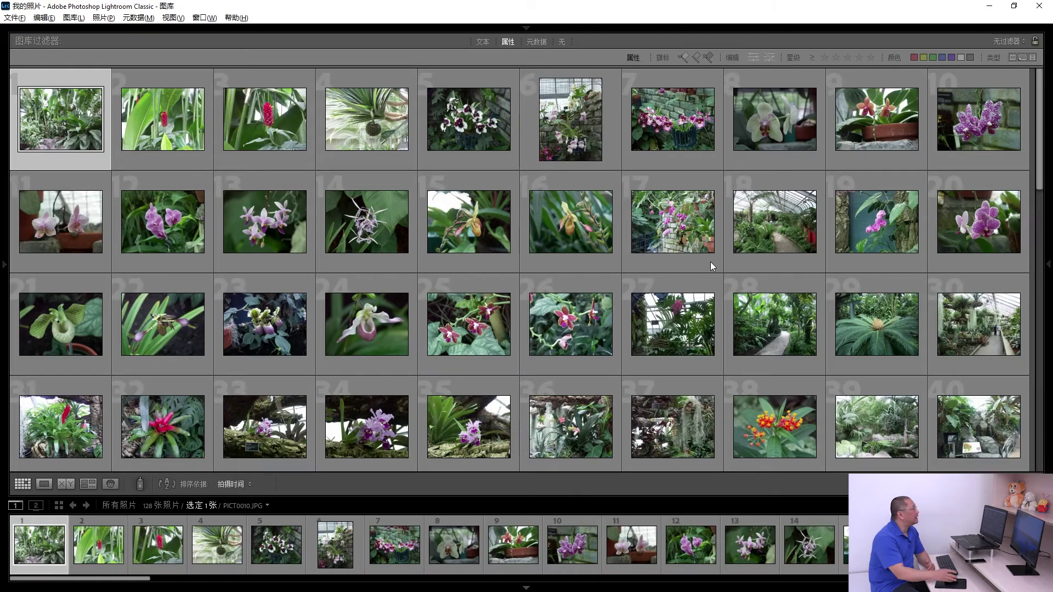
scroll(604, 258, down, 5)
scroll(630, 301, down, 3)
scroll(631, 301, down, 2)
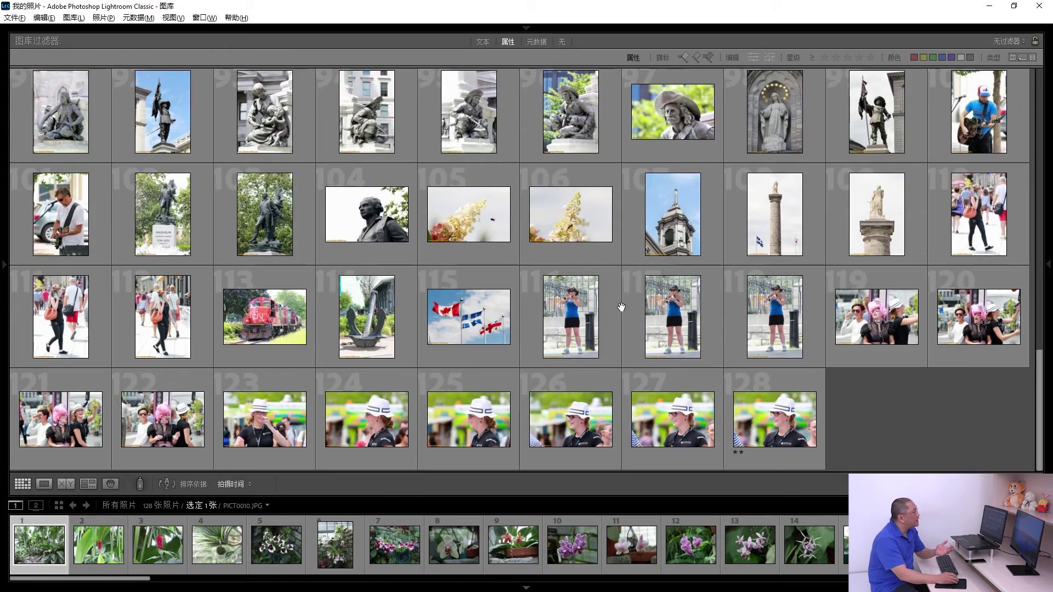
key(Home)
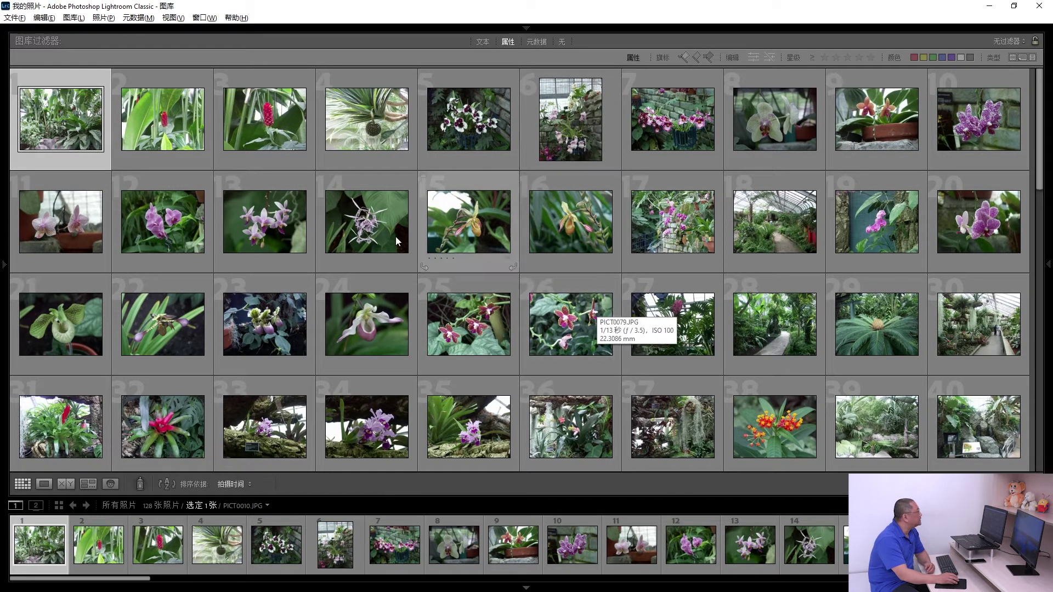
Step: Open PICT0010 in Loupe view, step forward, and reject PICT0034
double_click(66, 120)
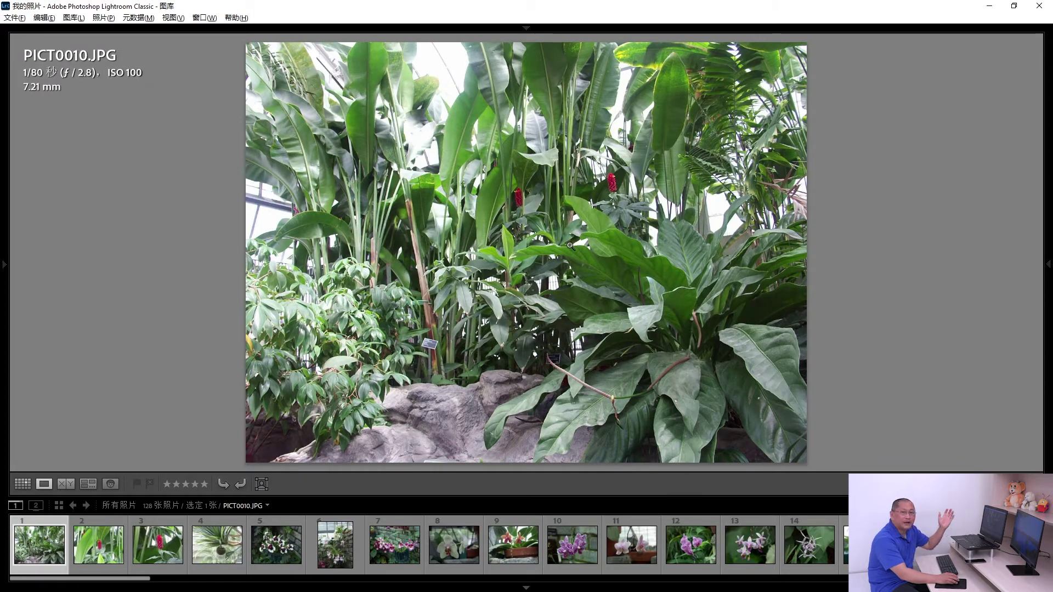
click(526, 290)
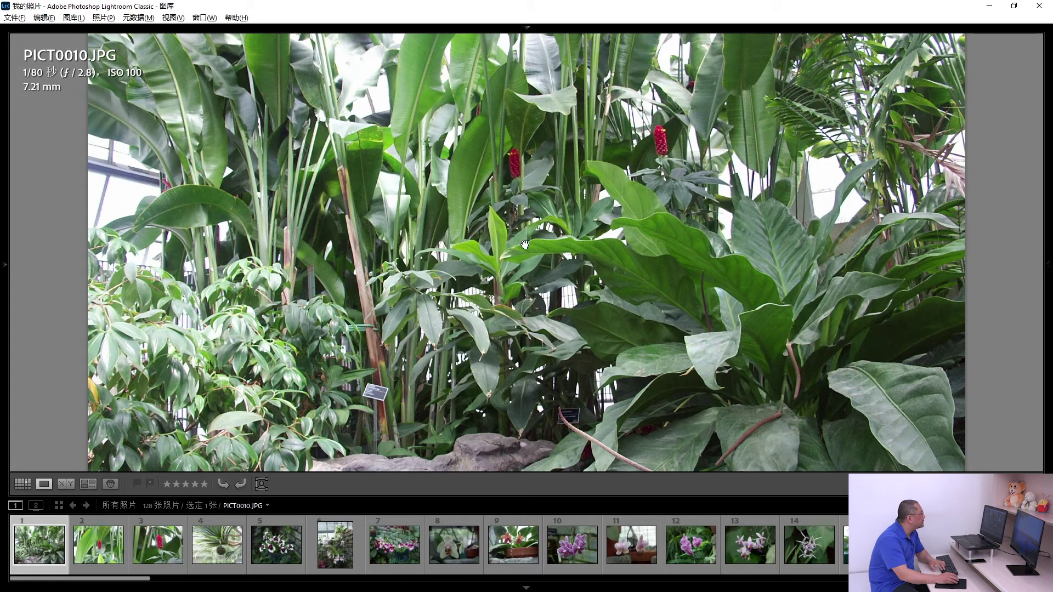
key(Right)
key(Right)
key(Right)
key(Right)
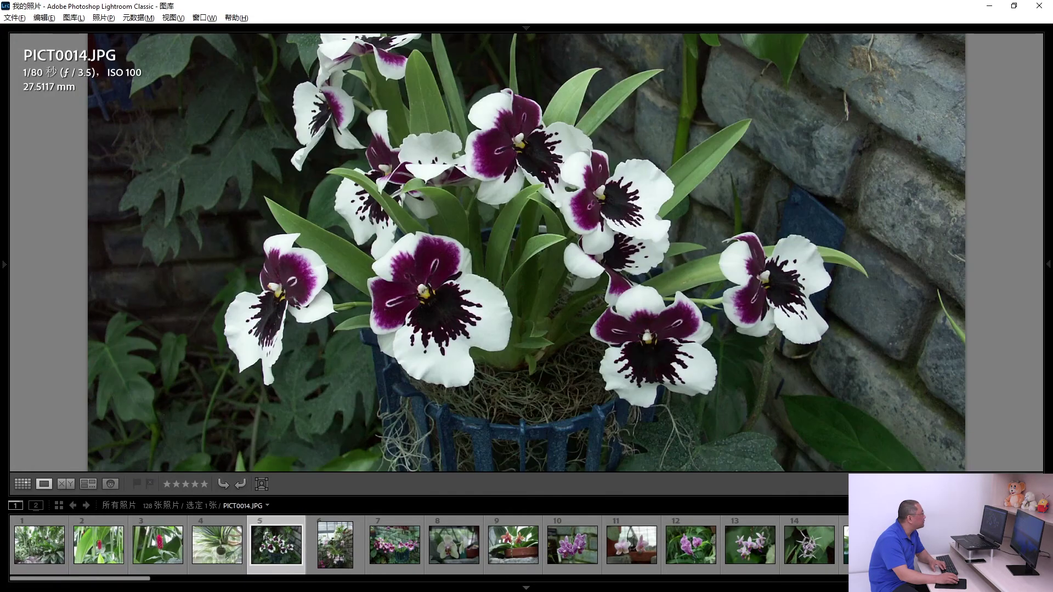
key(Right)
key(Right)
key(Right)
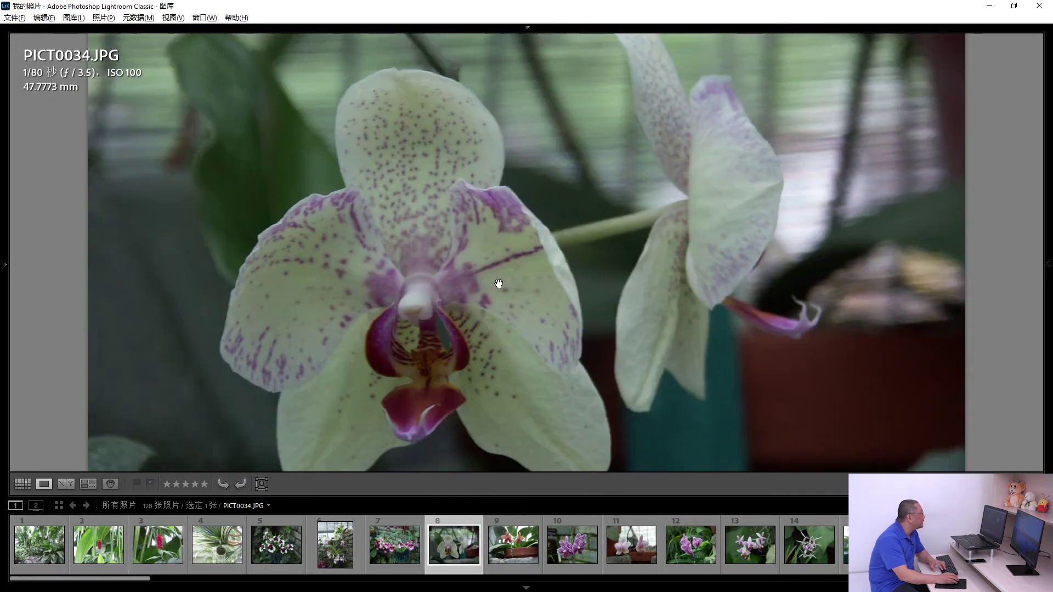
key(x)
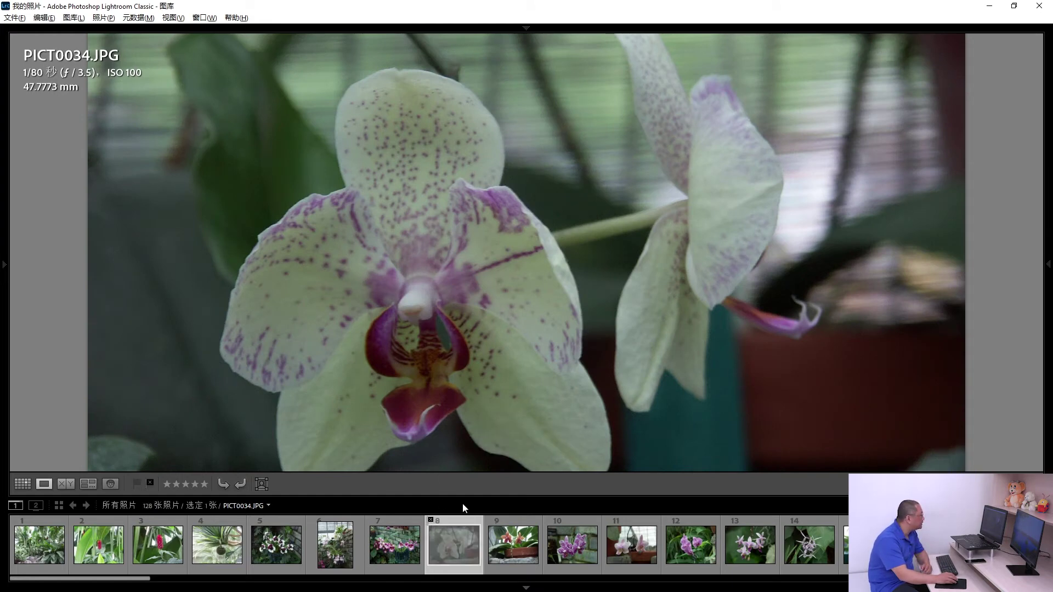
Step: Step on to the greenhouse path photo PICT0063 and reject it
key(Right)
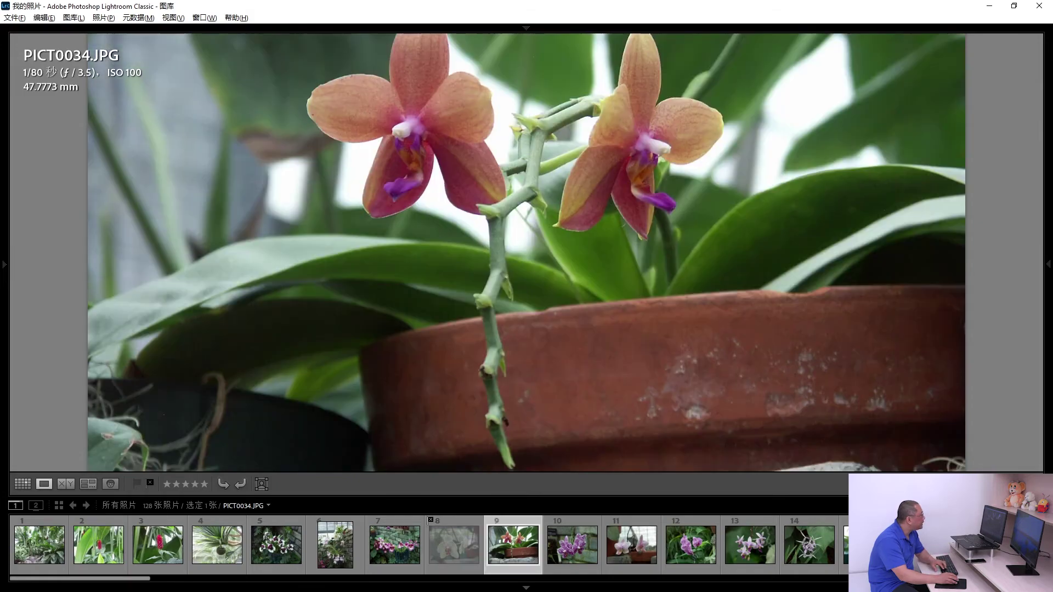
key(Right)
key(Right)
key(Right)
key(Right)
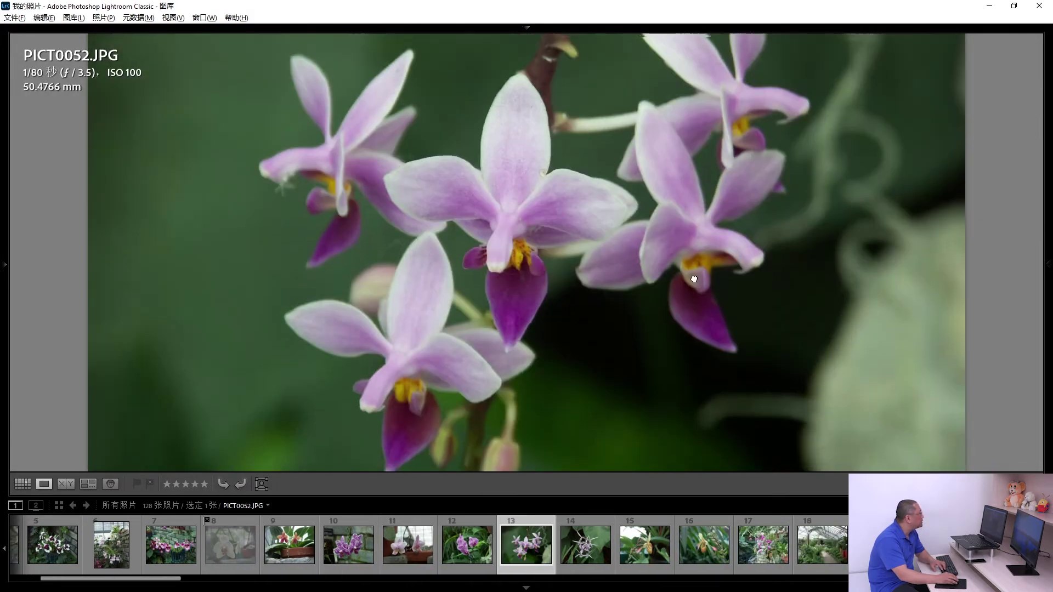
key(Right)
key(Right)
key(Right)
key(Right)
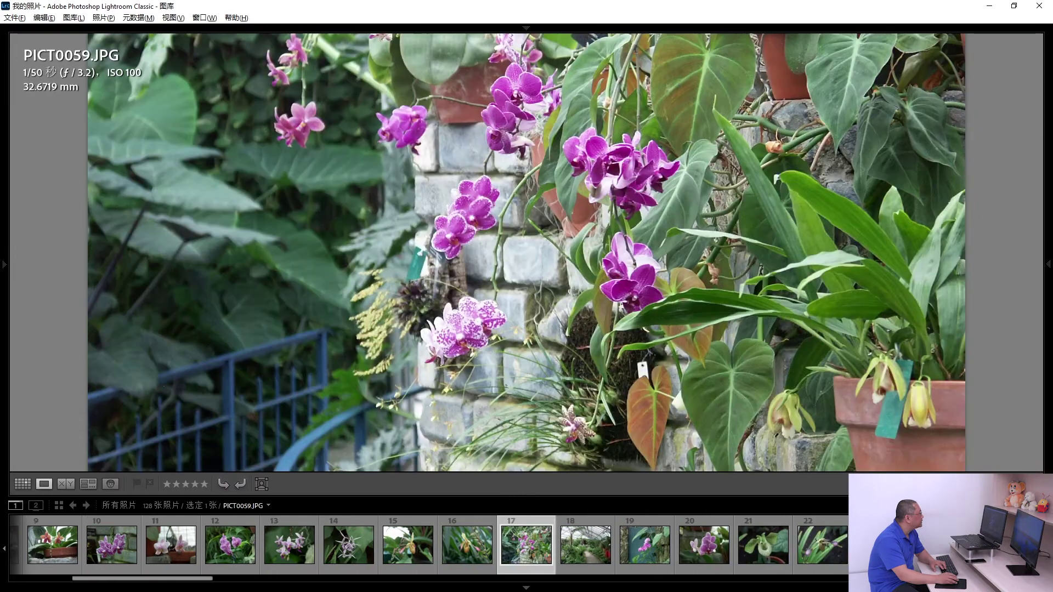
key(Right)
key(Right)
key(Left)
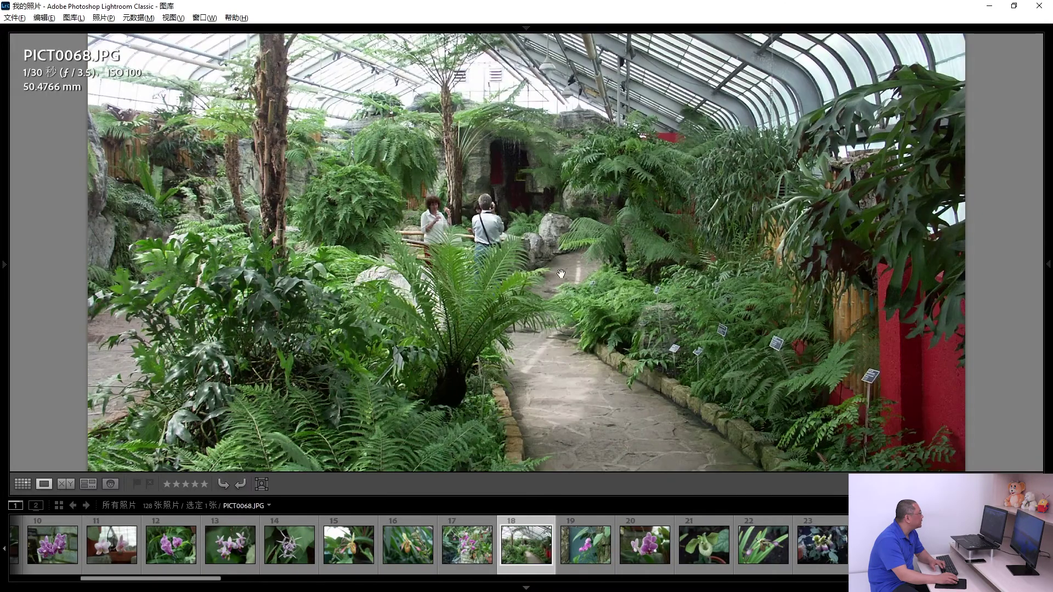
key(x)
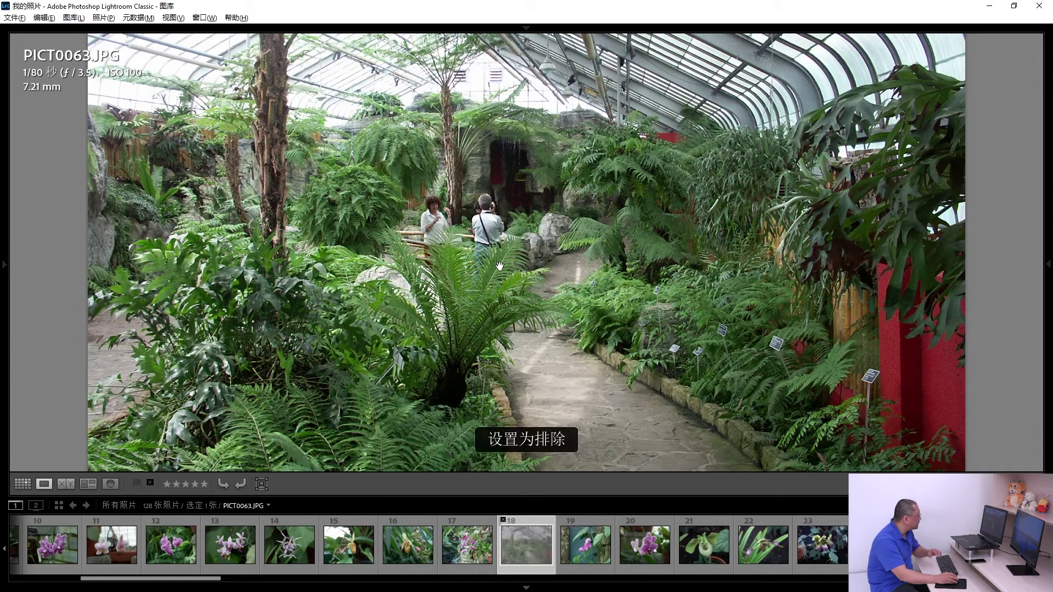
Step: Check the spotted orchid PICT0079 zoomed in, reject it, and return to Grid view
key(Right)
key(Right)
key(Right)
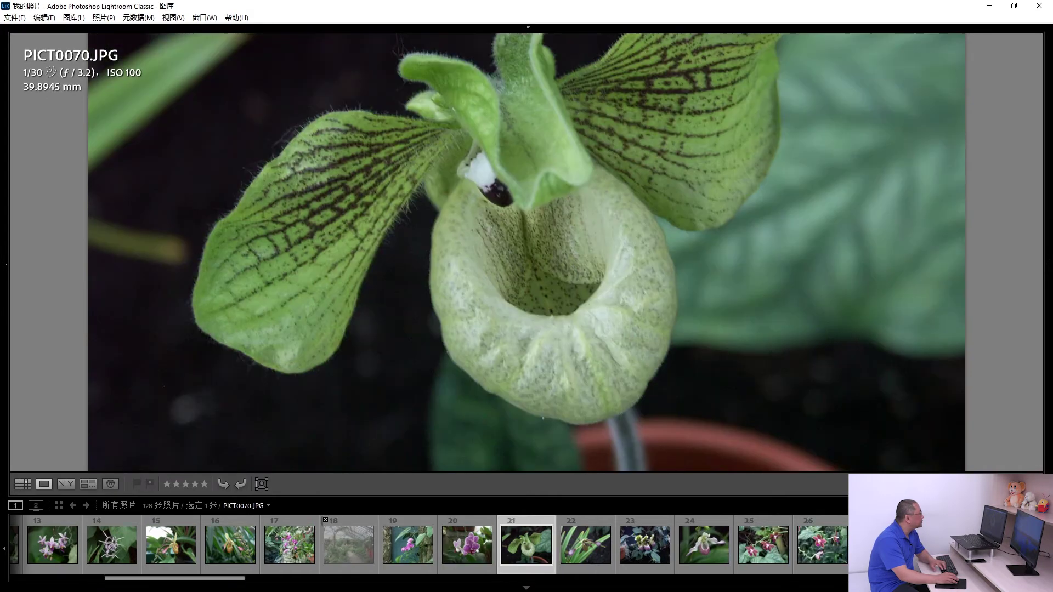
key(Right)
key(Right)
key(Right)
key(Right)
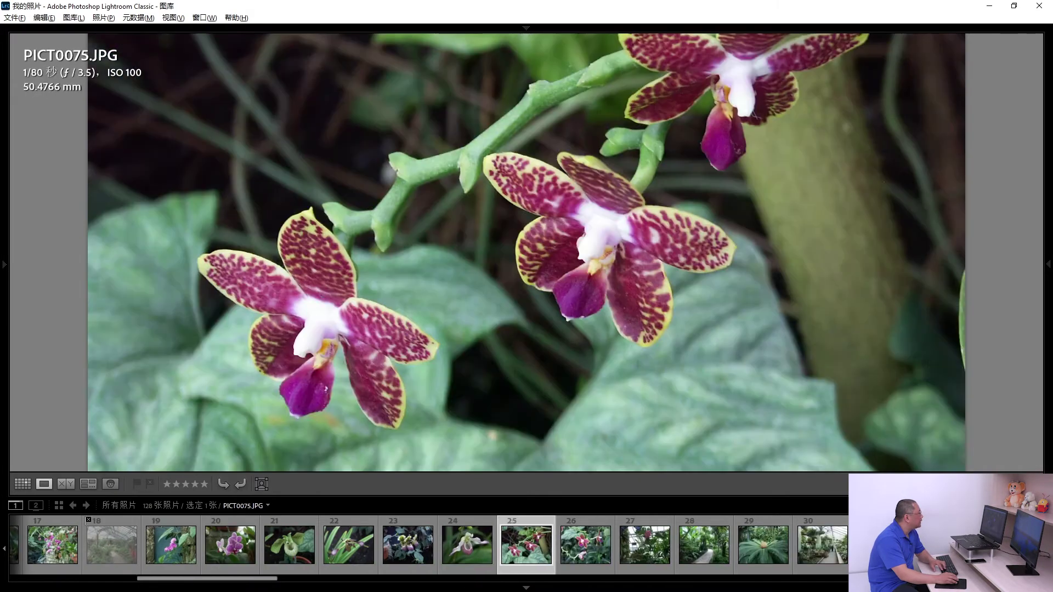
key(Right)
key(Right)
key(Right)
key(Left)
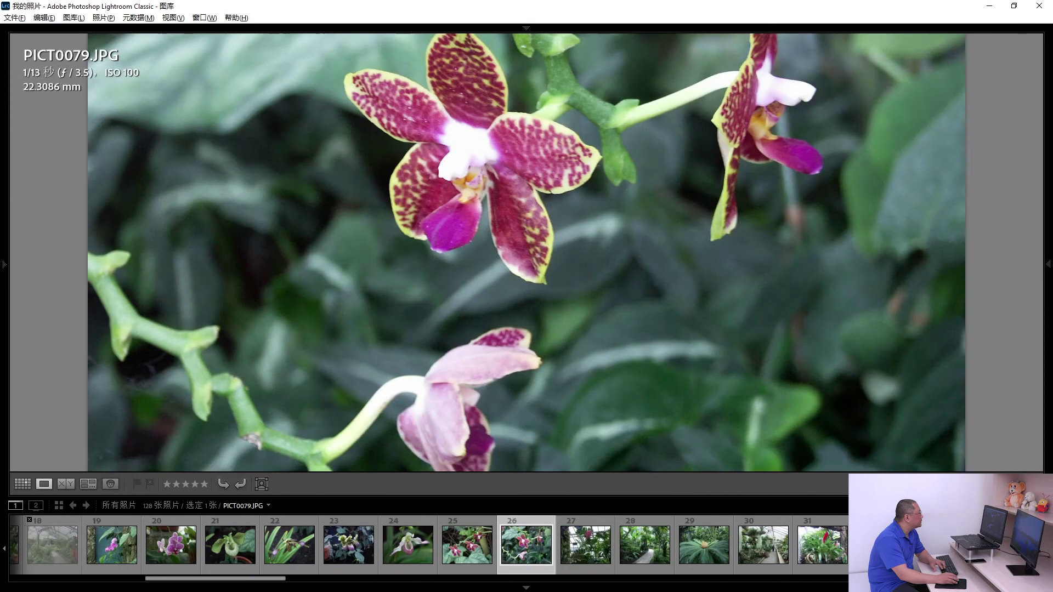
scroll(532, 256, up, 2)
click(514, 234)
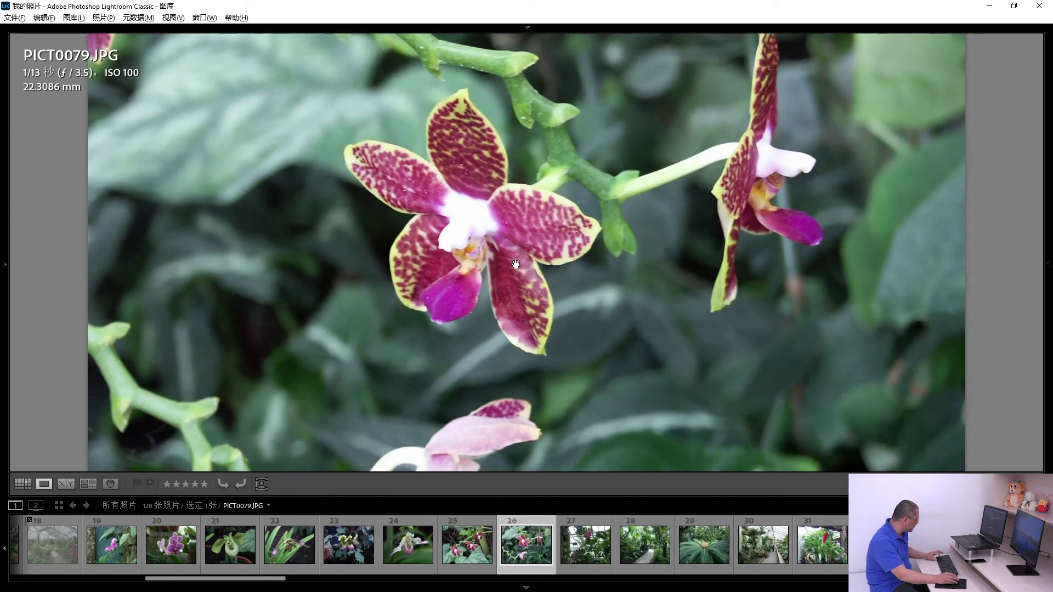
key(x)
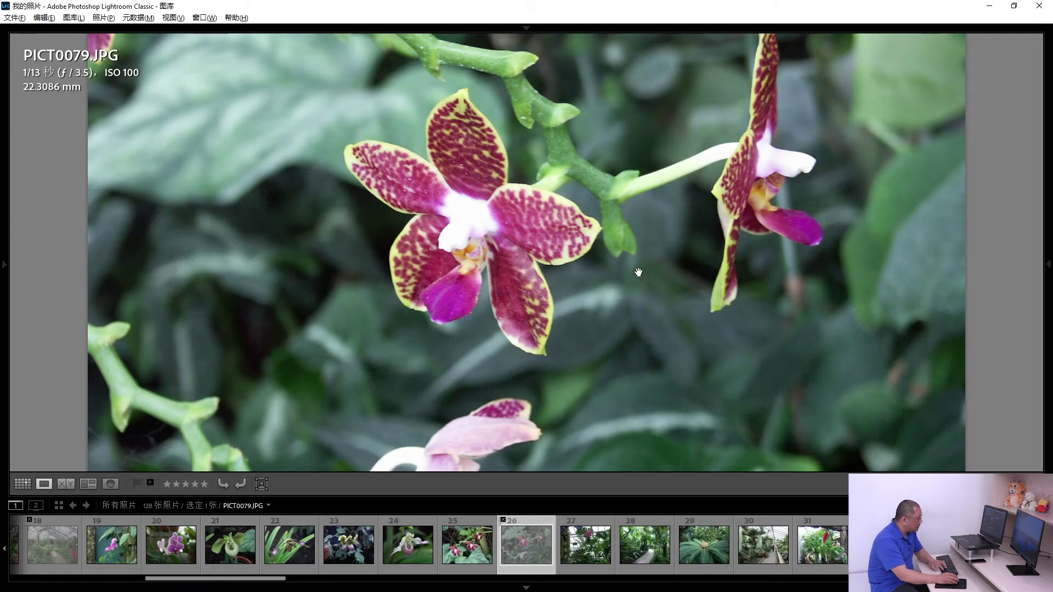
key(Right)
key(Right)
key(Right)
key(Right)
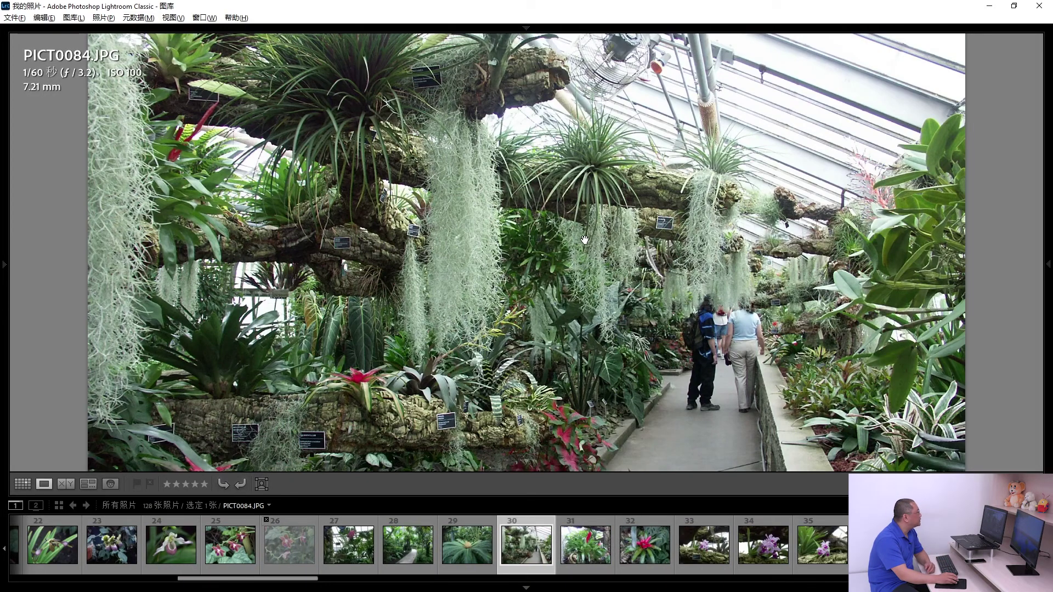
key(g)
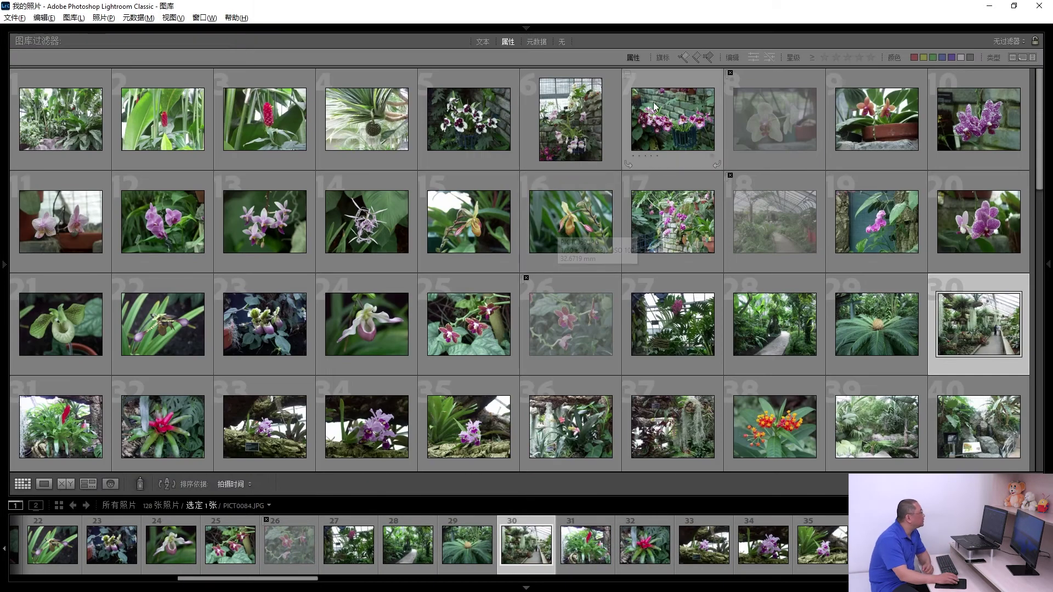
Step: Filter to the rejected photos, remove all three, then clear the filter to show 125 photos
click(709, 56)
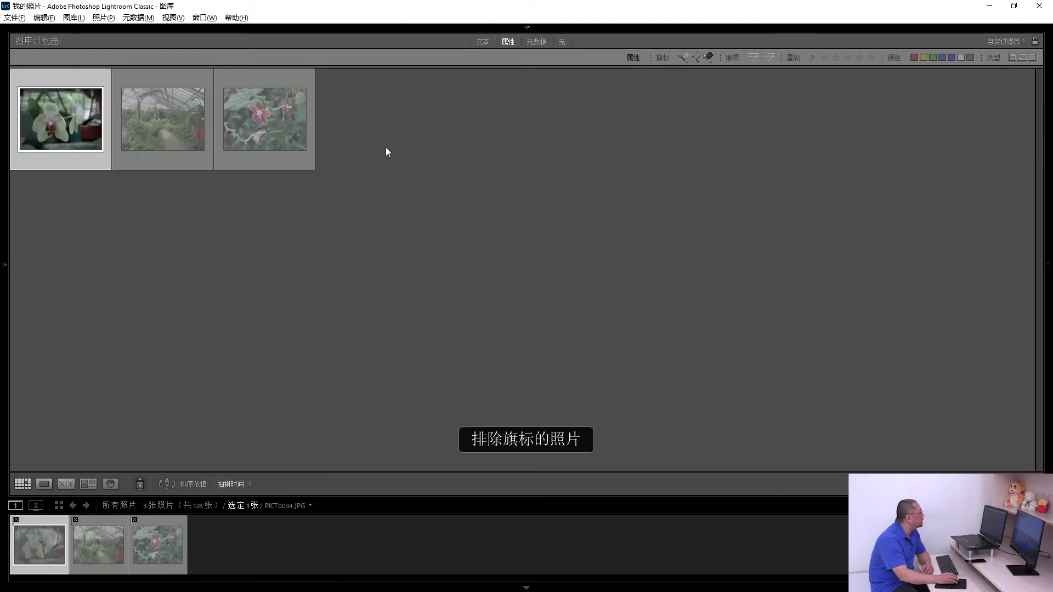
key(ctrl+a)
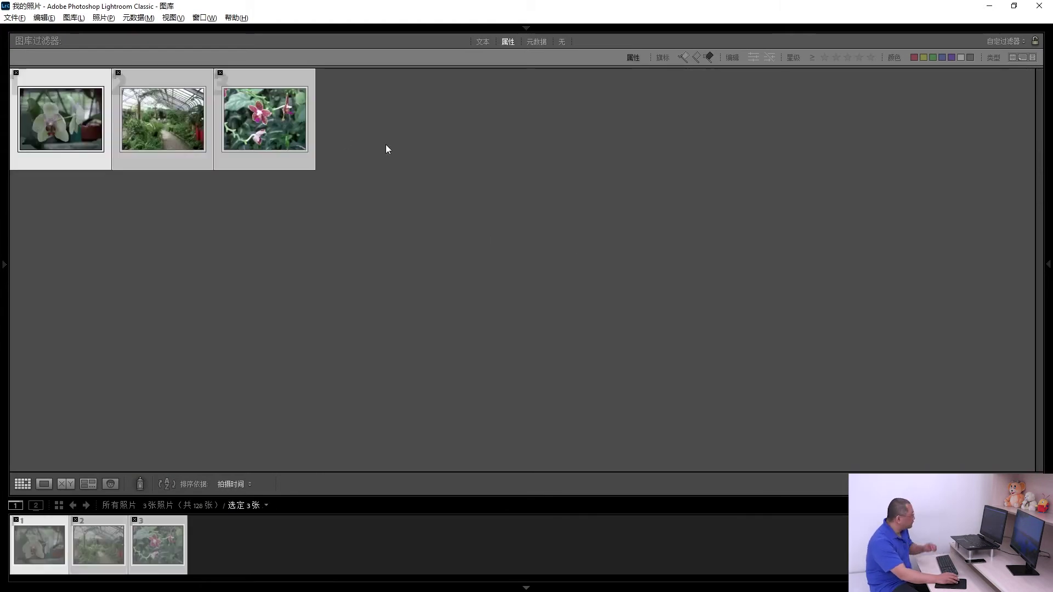
key(Delete)
click(459, 312)
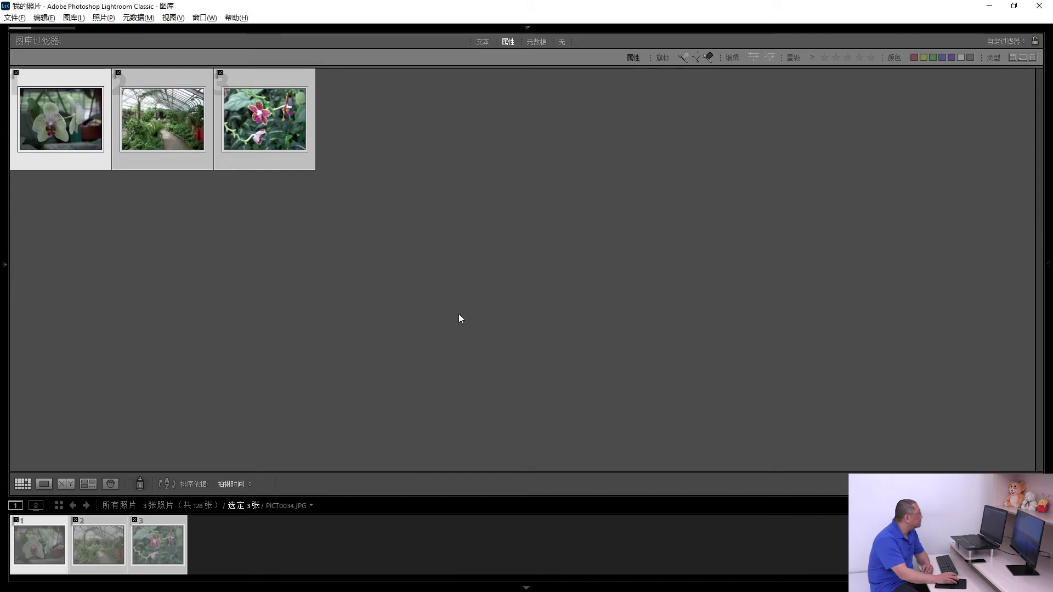
click(708, 56)
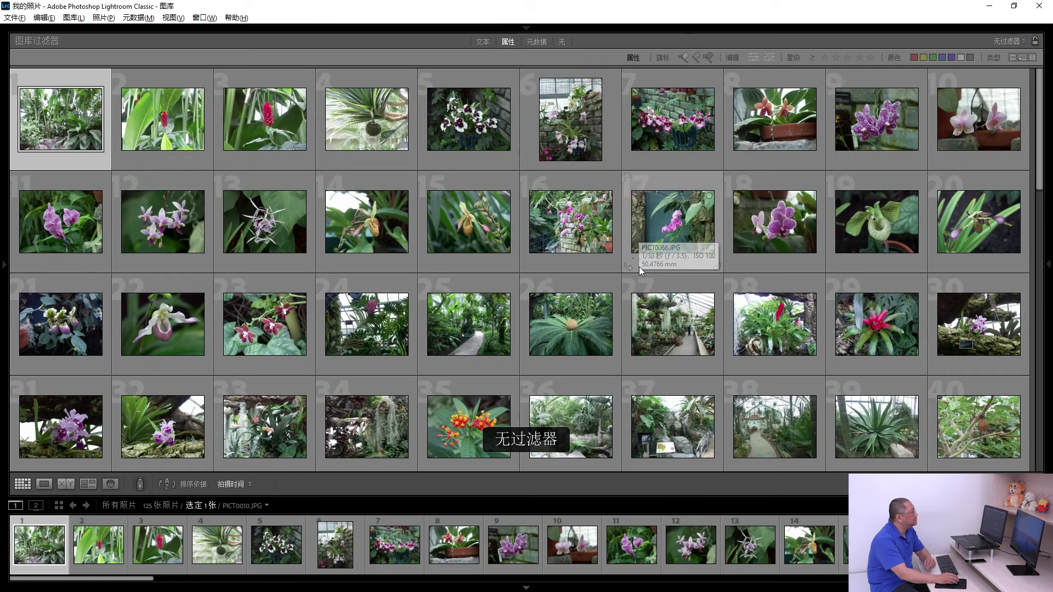
scroll(640, 266, down, 10)
scroll(638, 277, down, 5)
scroll(637, 287, up, 10)
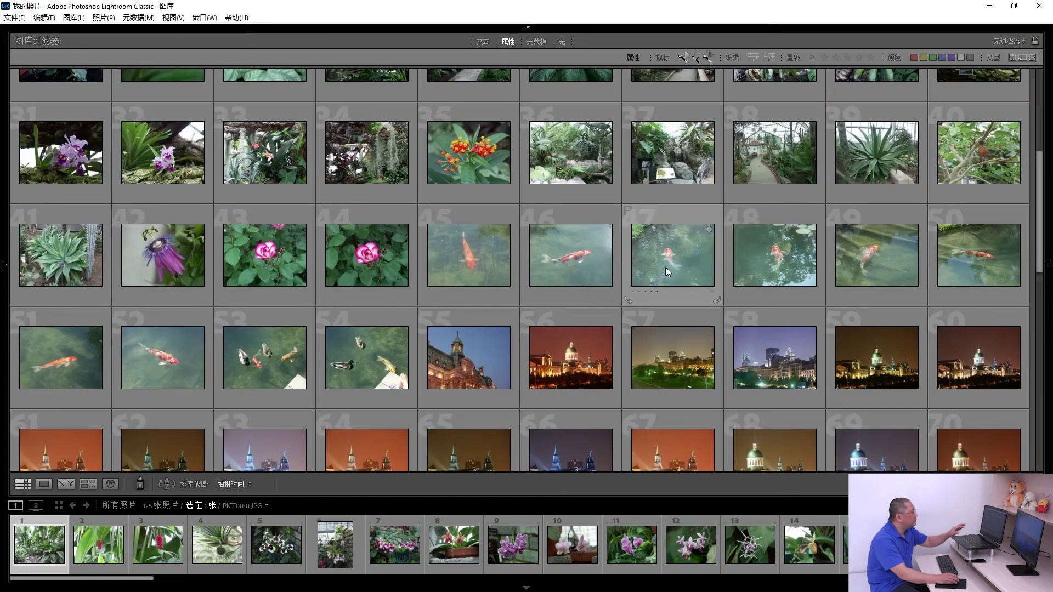
scroll(665, 268, down, 3)
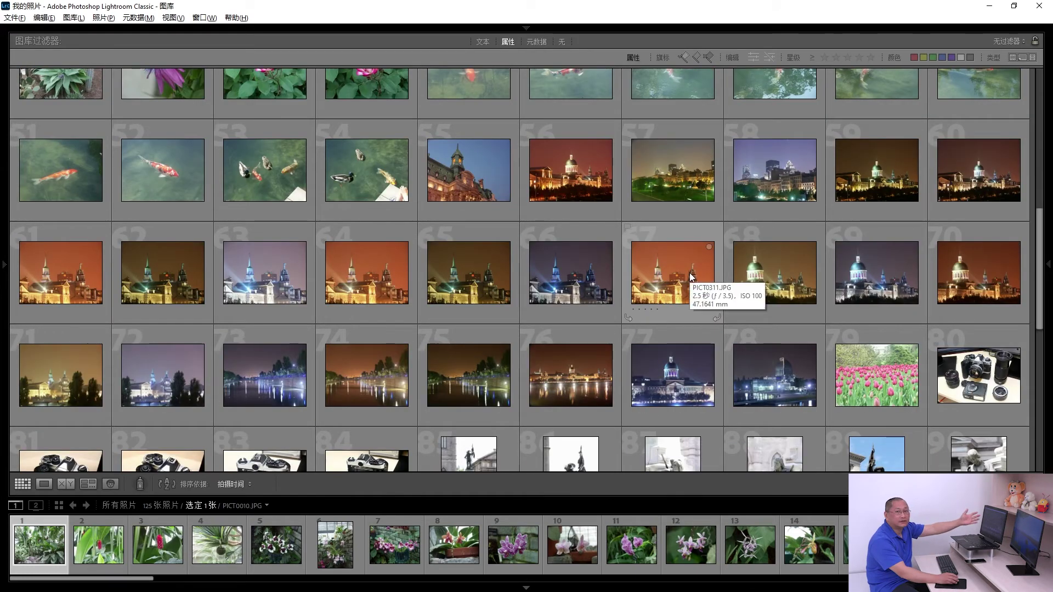
scroll(680, 274, up, 8)
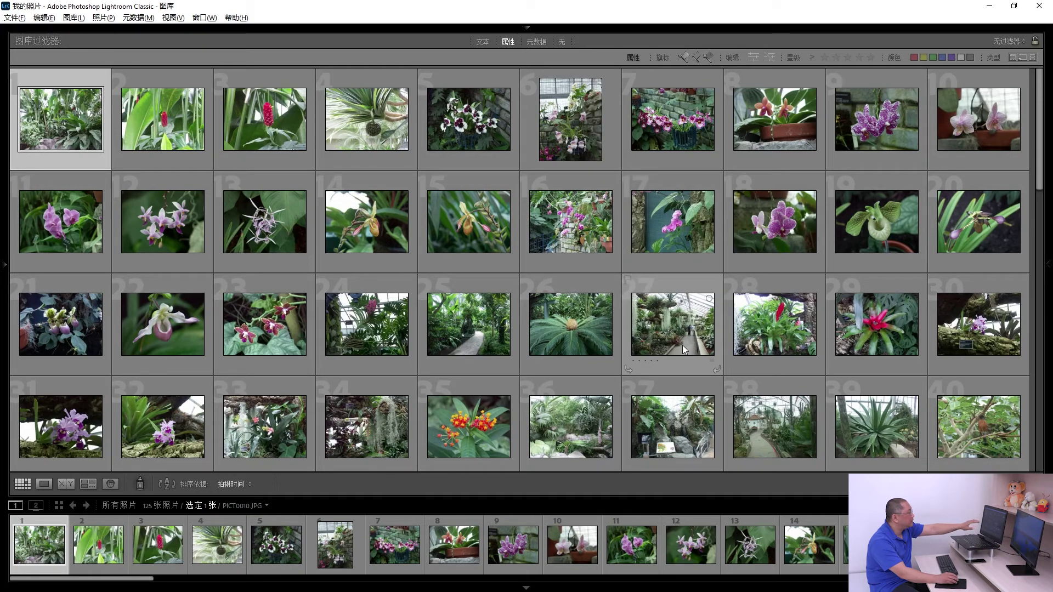
mouse_move(673, 324)
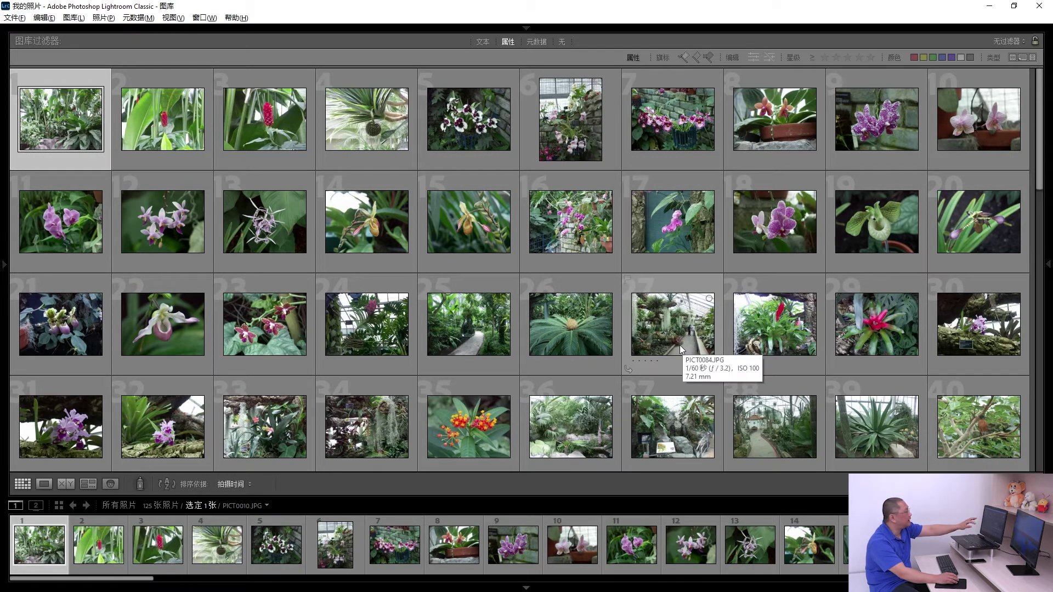
scroll(678, 345, down, 5)
scroll(676, 344, down, 5)
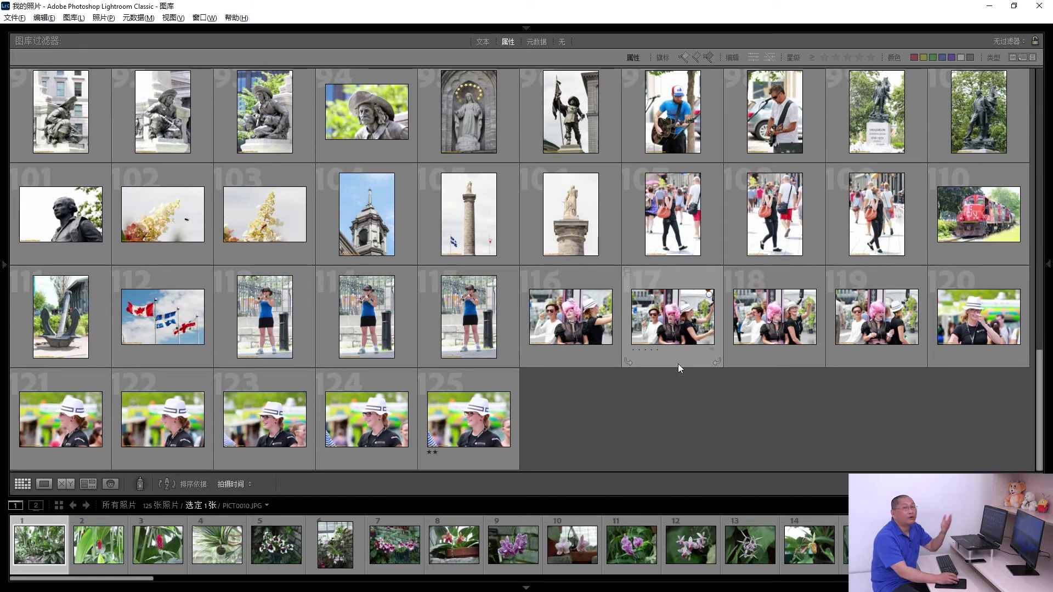
scroll(611, 384, up, 10)
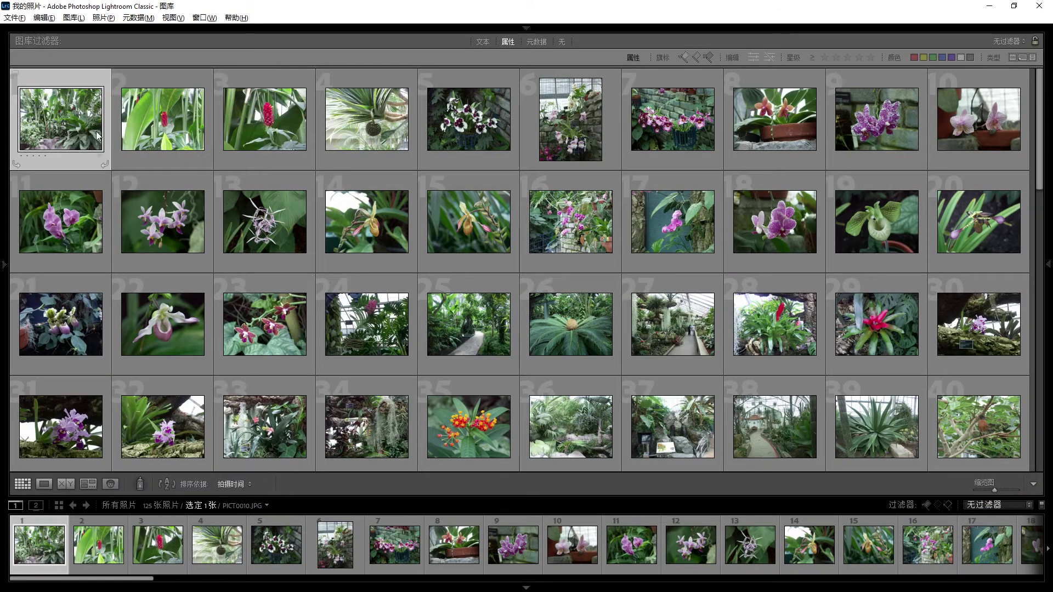
Step: Open PICT0013 in Develop and set Exposure +0.33, Contrast +11 and Dehaze +13
double_click(162, 133)
click(557, 246)
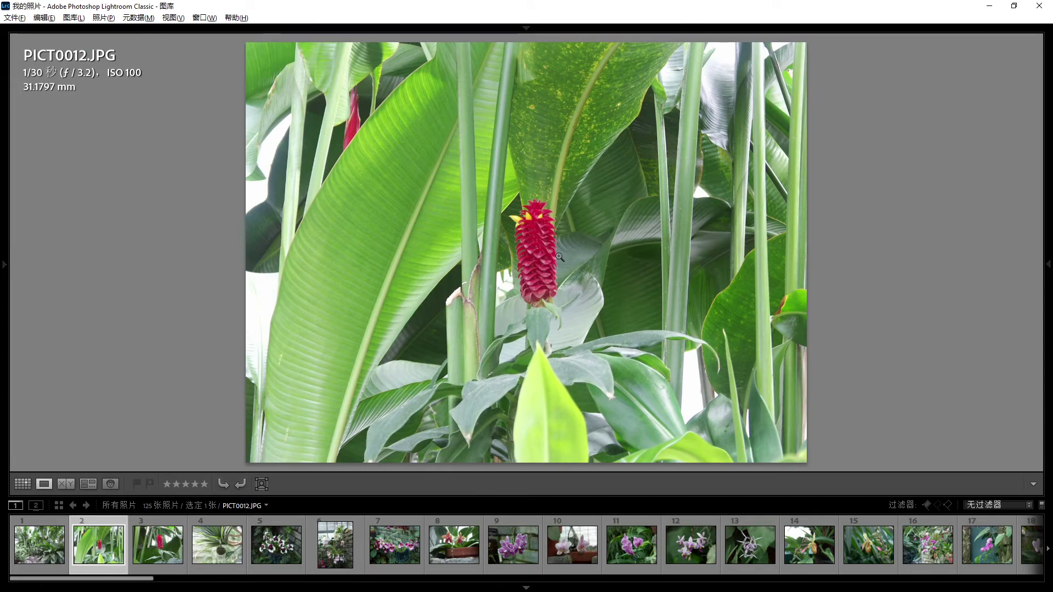
key(Right)
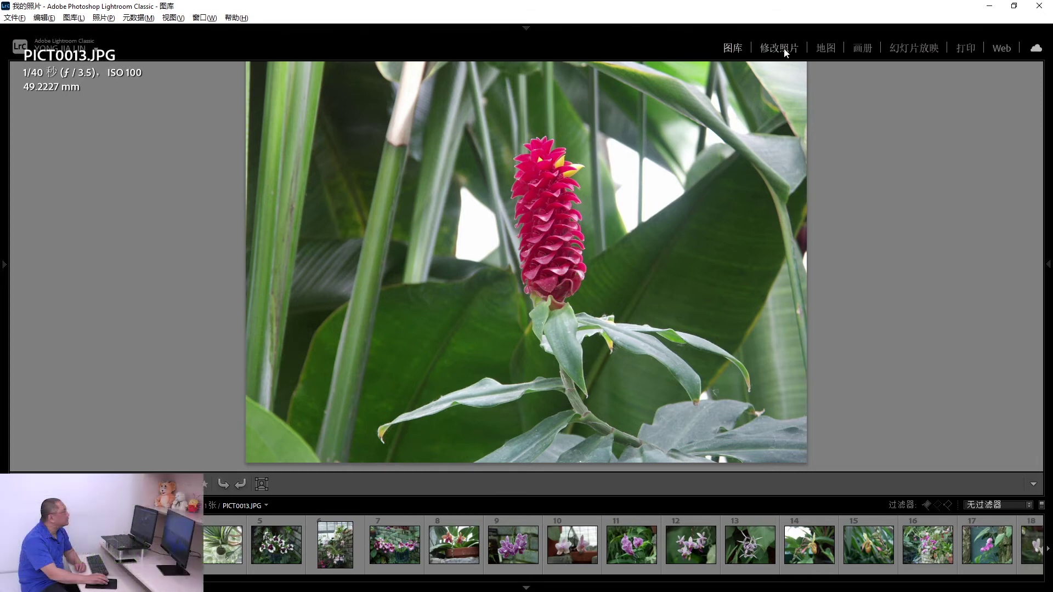
click(778, 47)
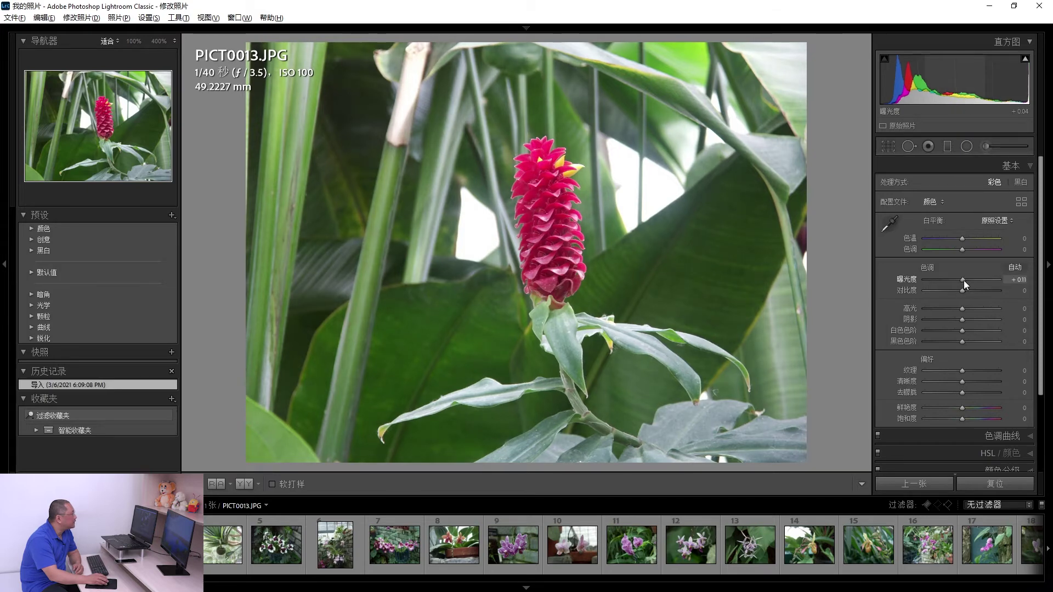
drag(964, 281, 965, 281)
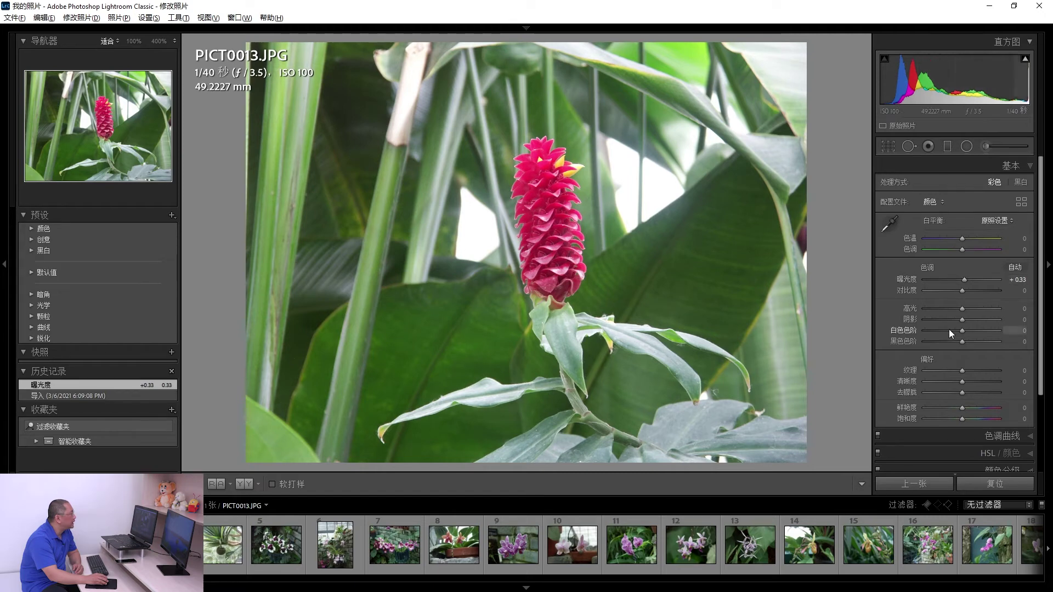
drag(963, 291, 968, 291)
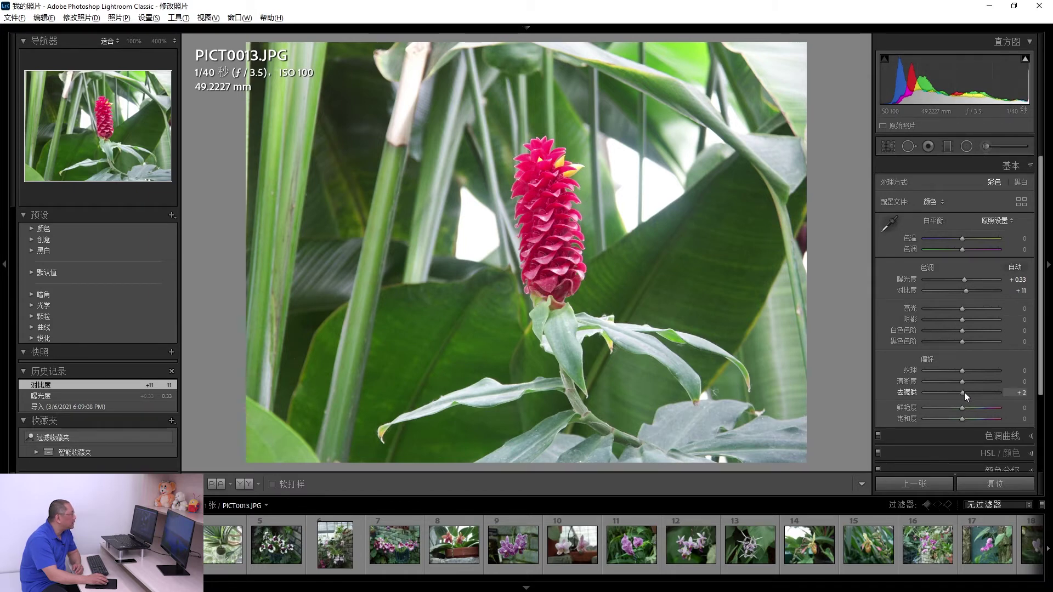
drag(964, 392, 968, 393)
Step: Raise PICT0027's exposure to +0.63 and brighten PICT0030's exposure too
click(276, 545)
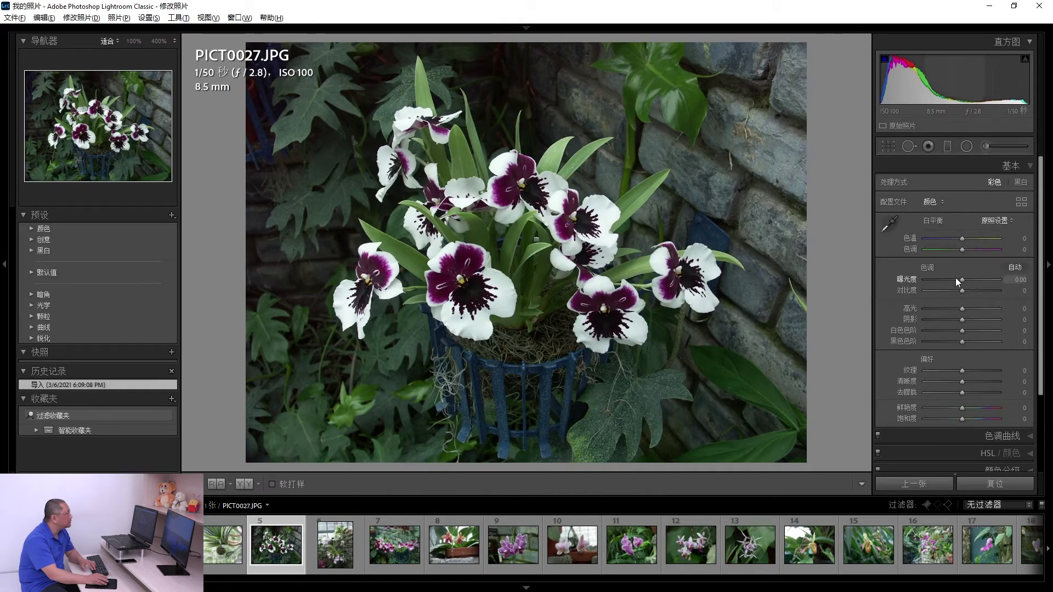
drag(962, 280, 964, 292)
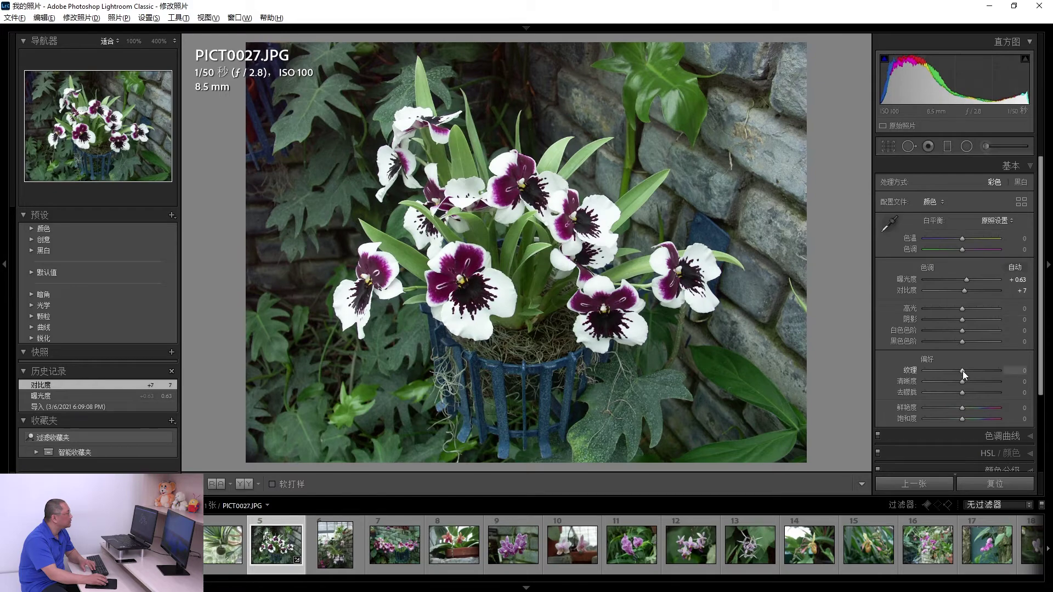
key(Right)
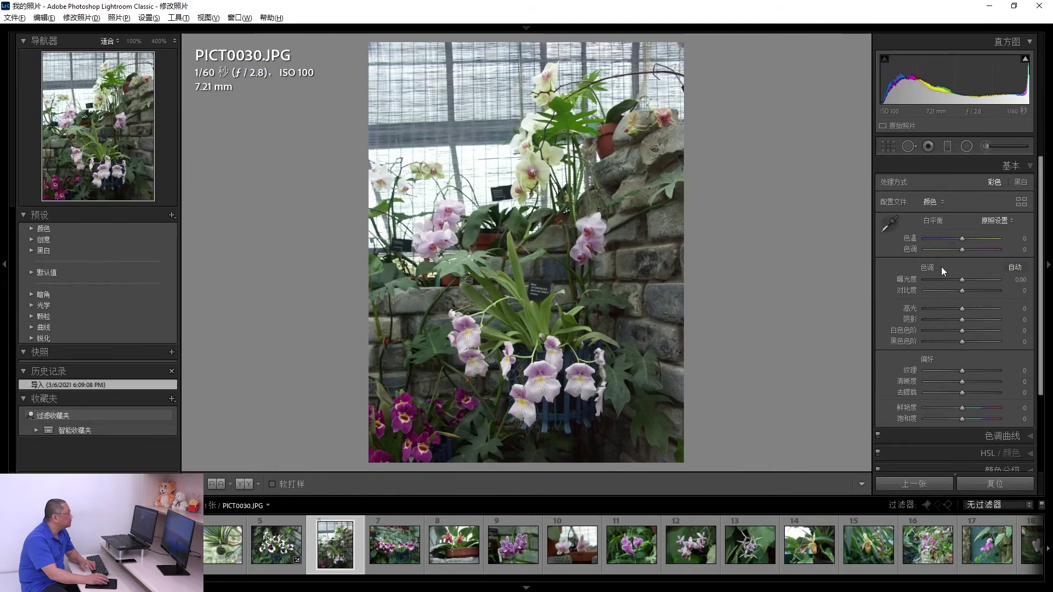
drag(963, 279, 965, 290)
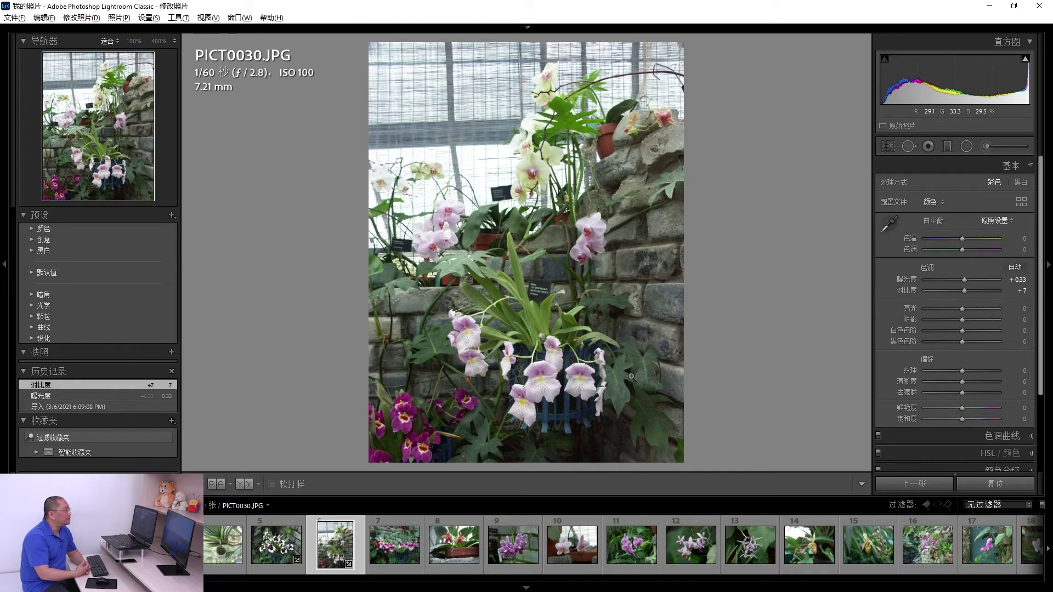
Step: Browse the orchid filmstrip and select photos 7 to 13, with PICT0033 as the main photo
click(408, 543)
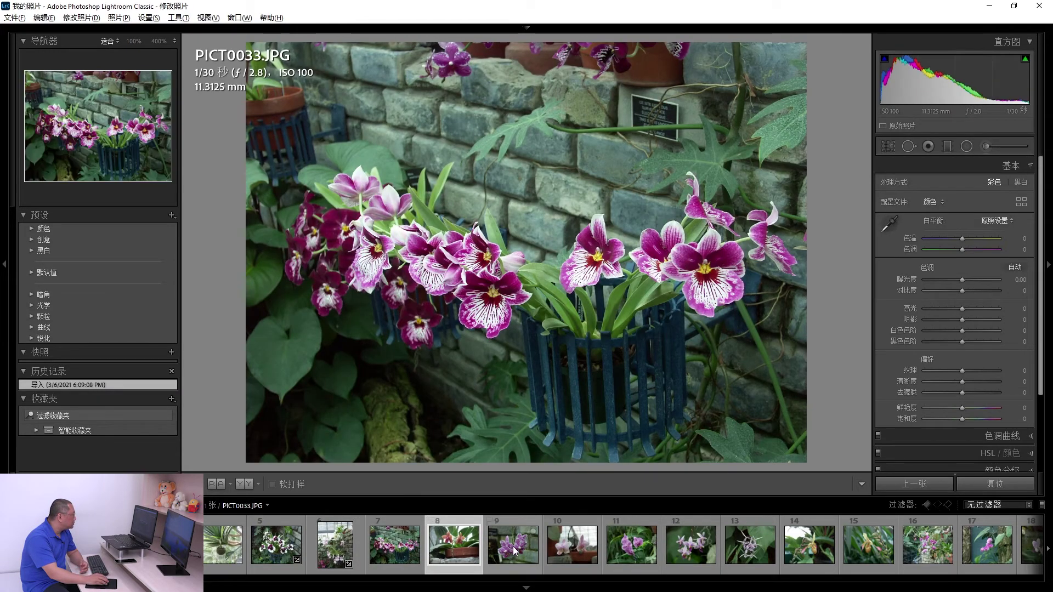
click(536, 548)
click(578, 556)
click(621, 552)
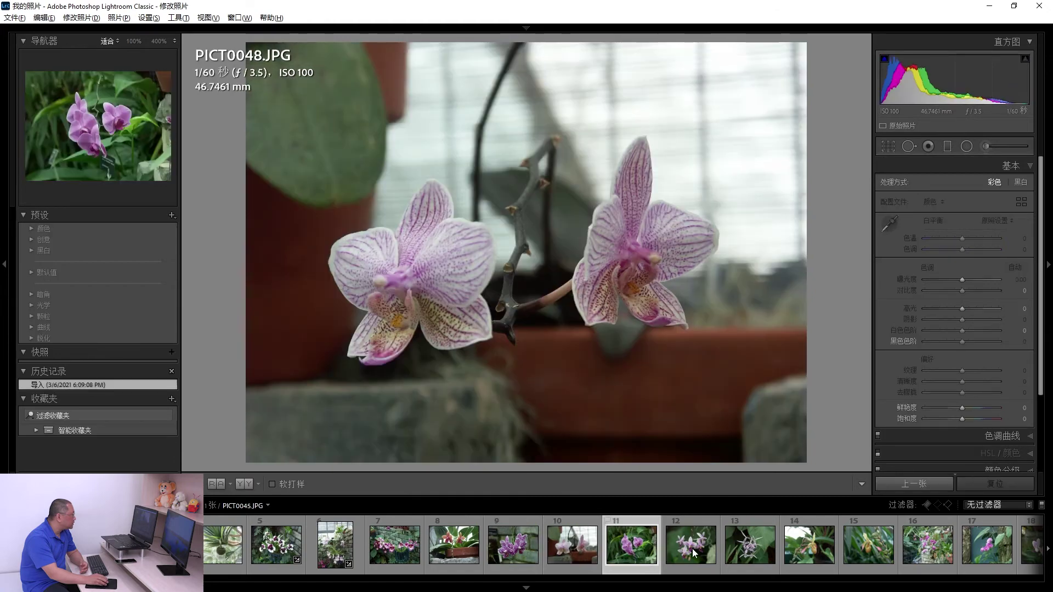
click(692, 548)
click(762, 549)
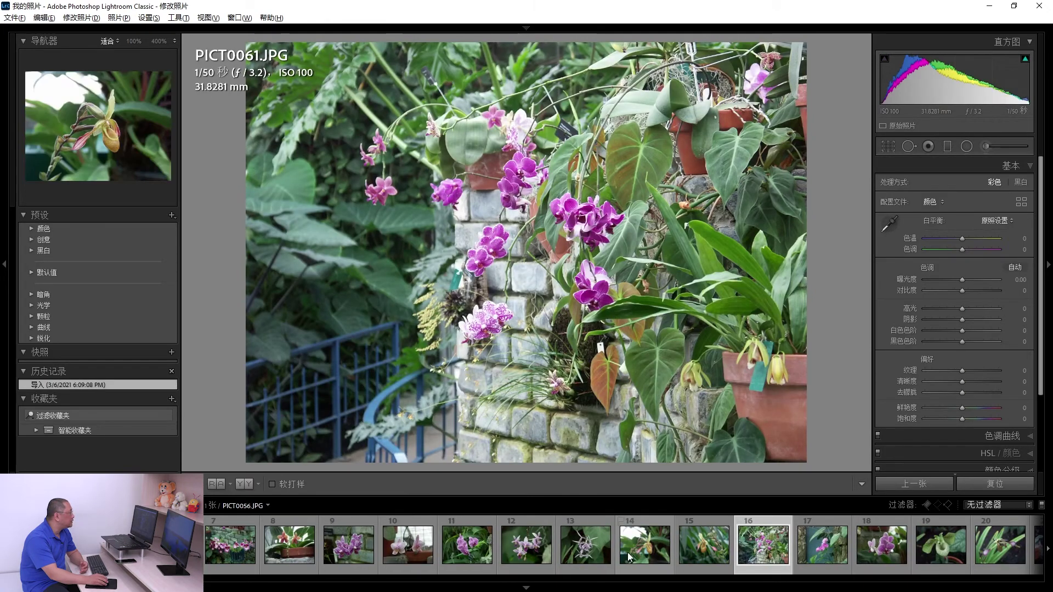
click(596, 552)
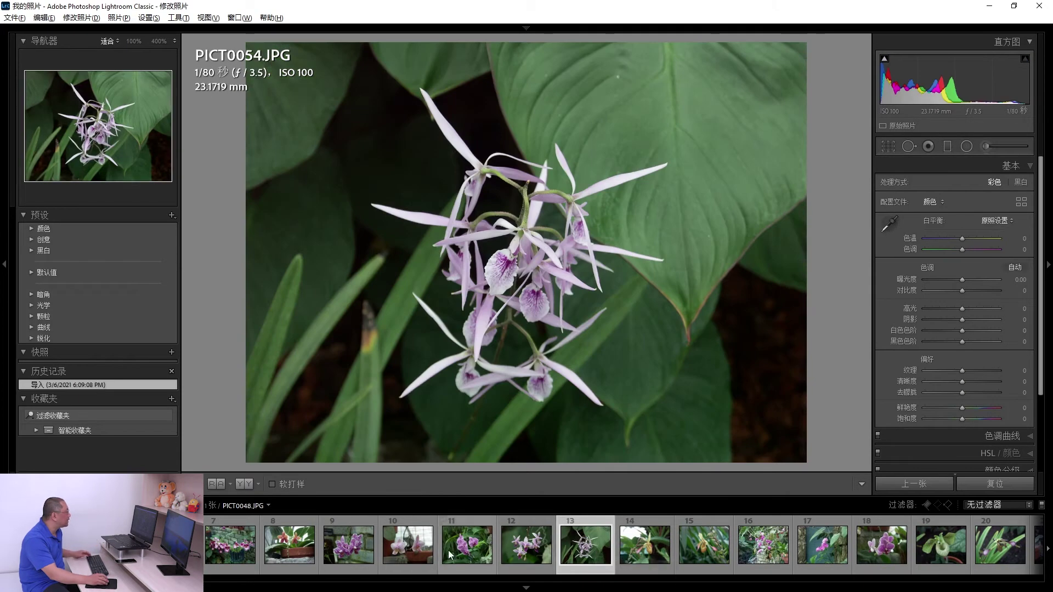
scroll(449, 551, up, 3)
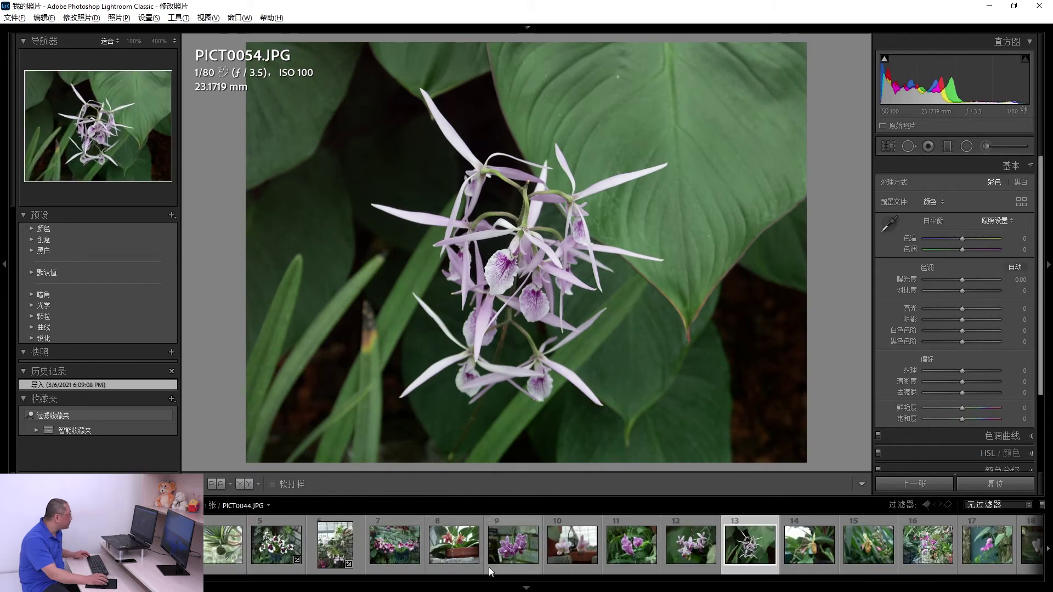
shift+click(390, 552)
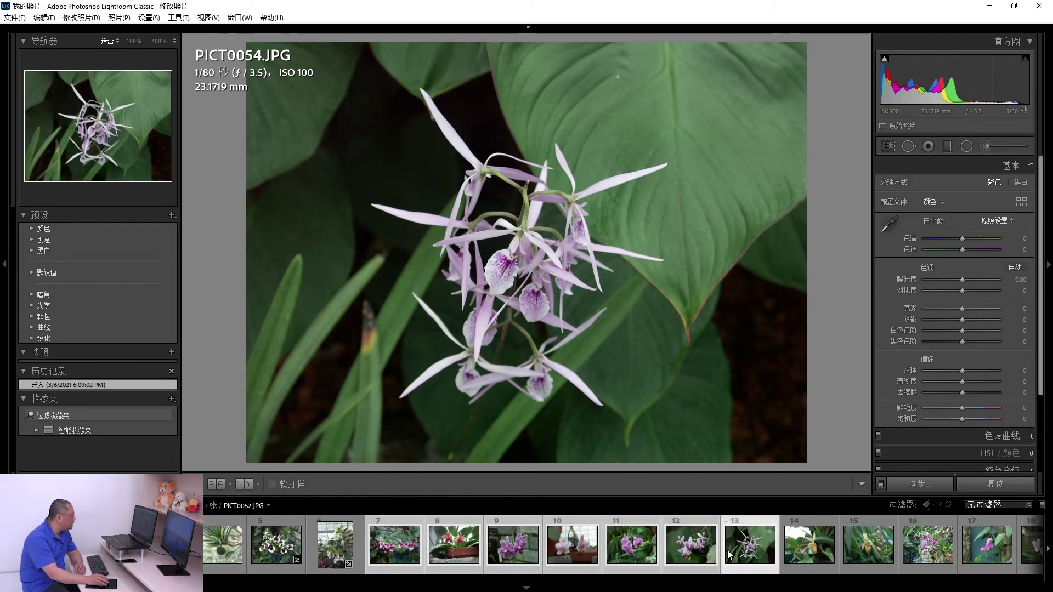
click(396, 551)
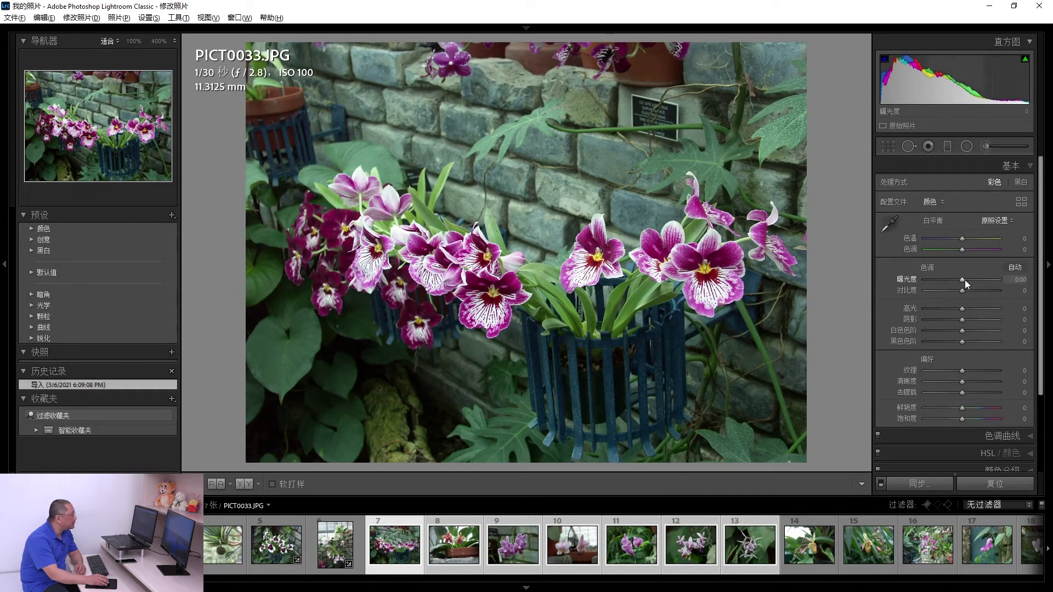
Step: Set the Basic sliders on PICT0033 to Exposure +0.48, Contrast +11 and Dehaze +7
drag(966, 279, 968, 279)
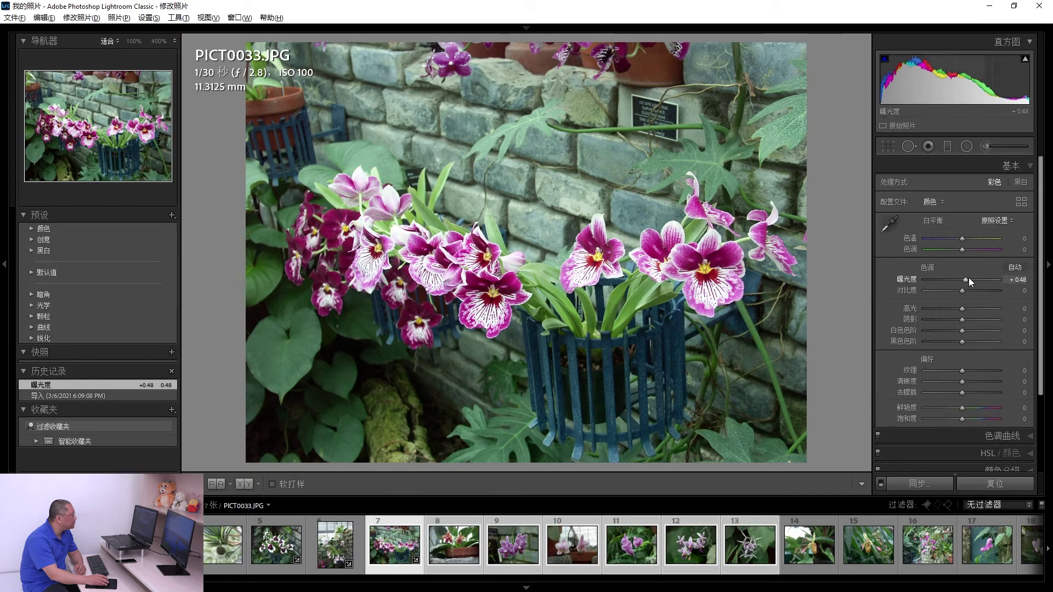
drag(964, 292, 967, 292)
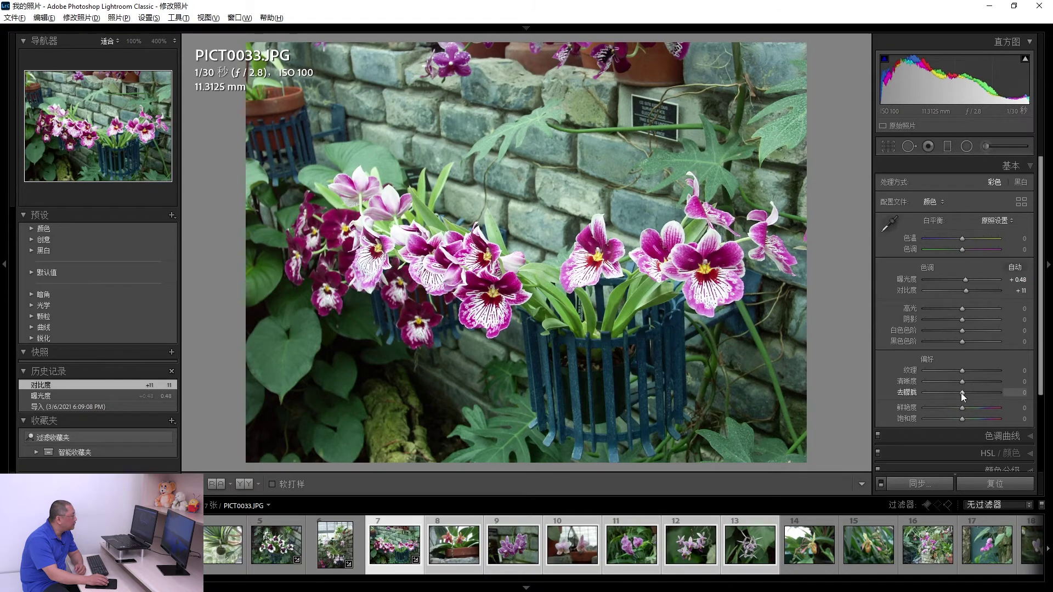
drag(963, 393, 965, 393)
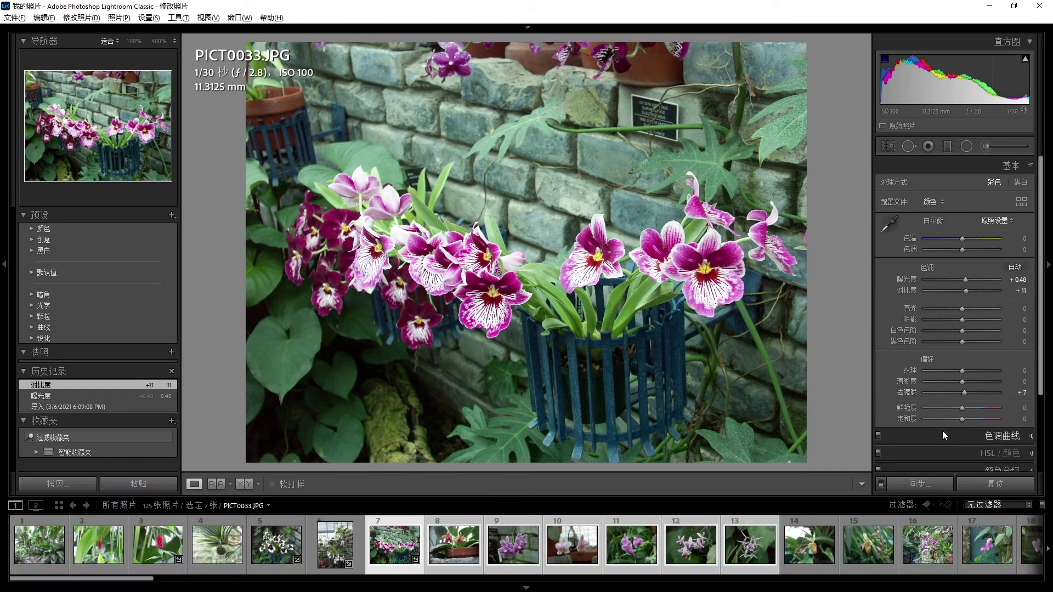
scroll(939, 420, down, 3)
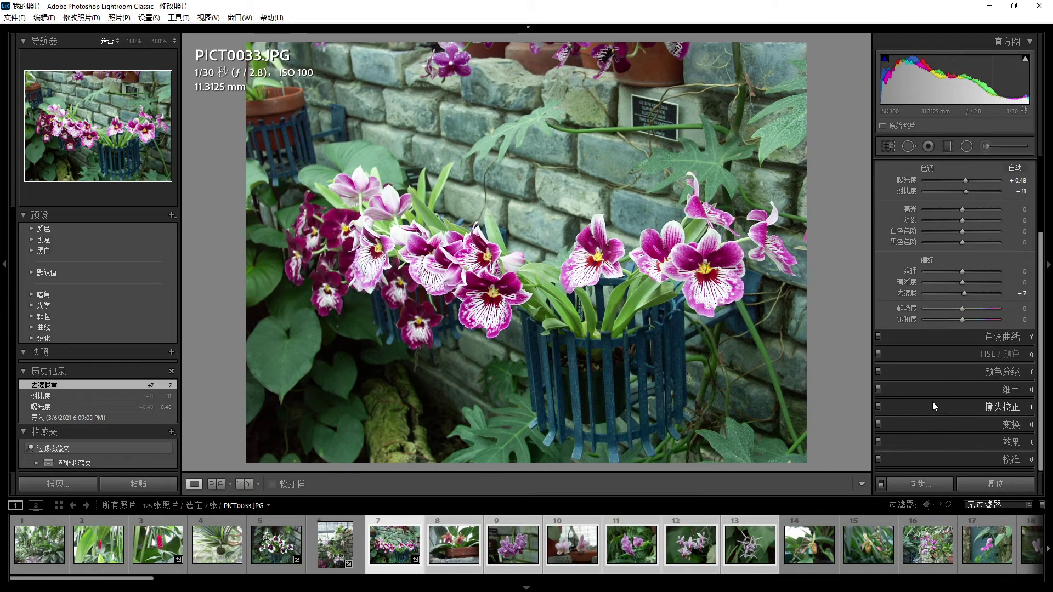
Step: Zoom to 100% on the flowers and set noise reduction Luminance 11, Color 10
click(1001, 390)
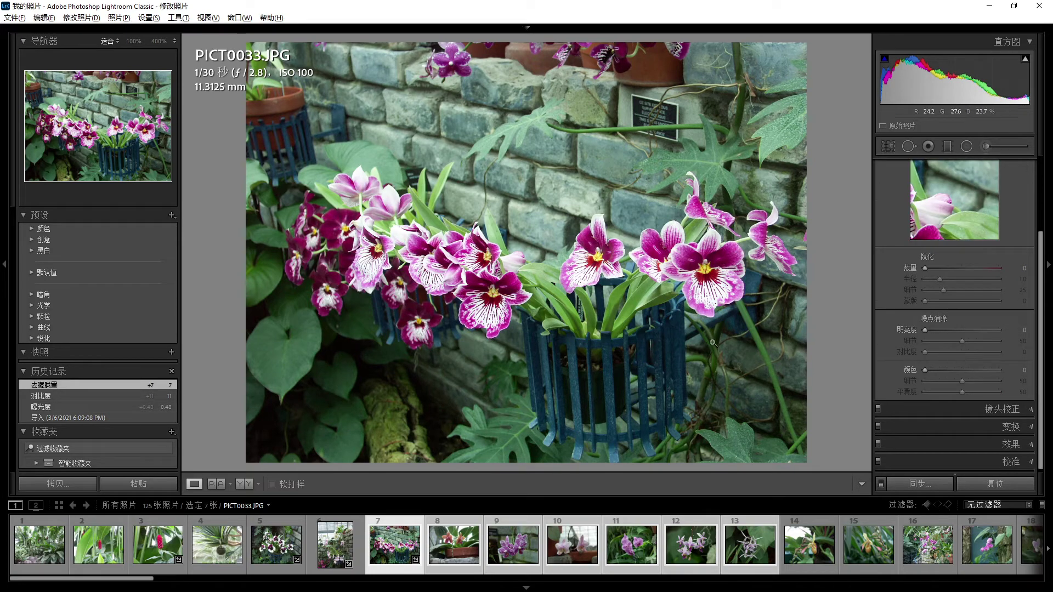
click(692, 342)
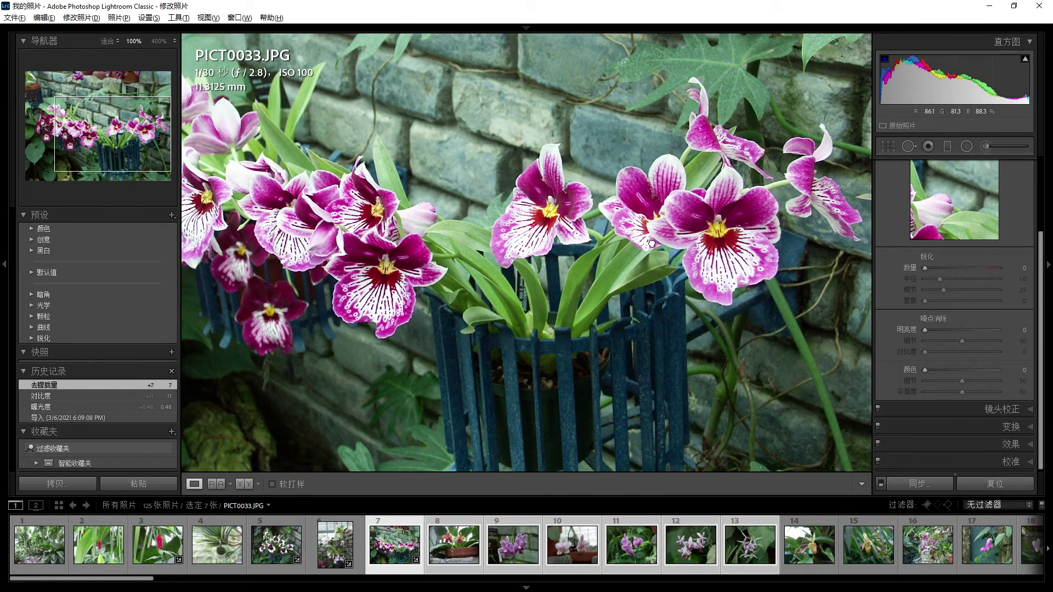
drag(652, 243, 688, 345)
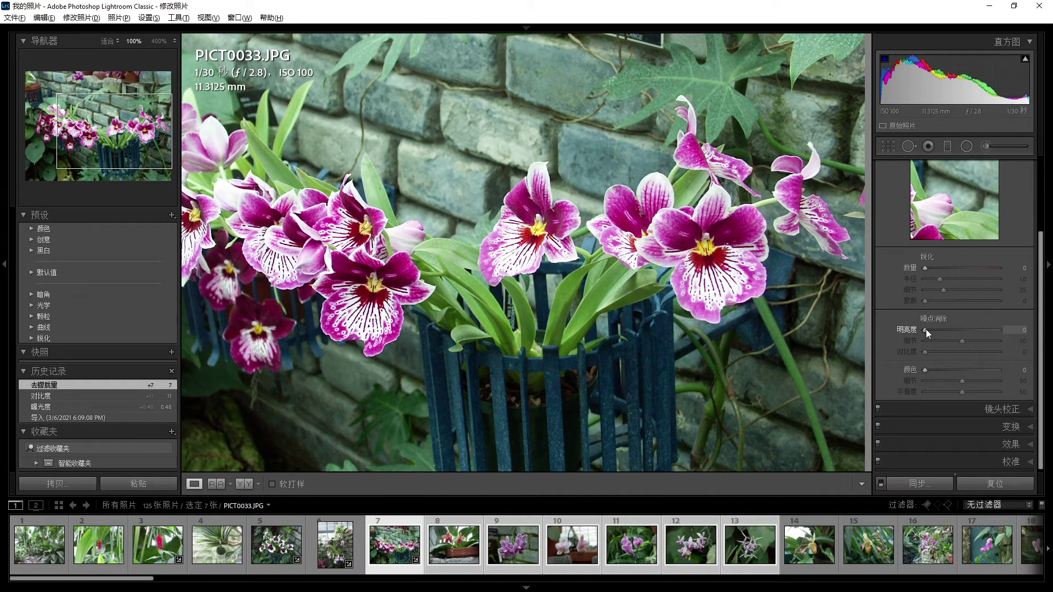
drag(925, 329, 933, 329)
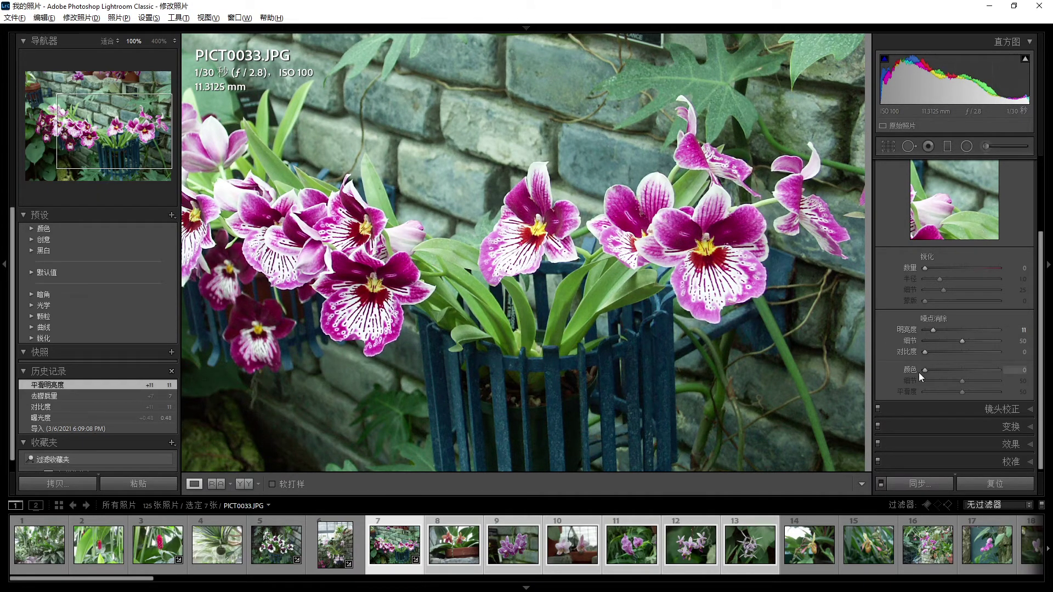
drag(924, 369, 932, 370)
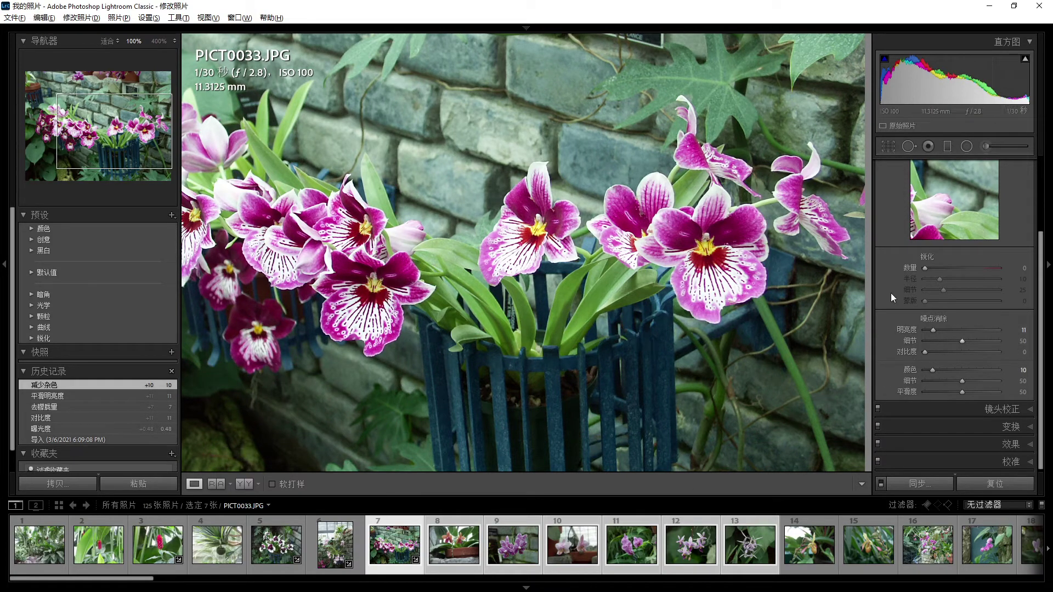
click(604, 230)
click(242, 485)
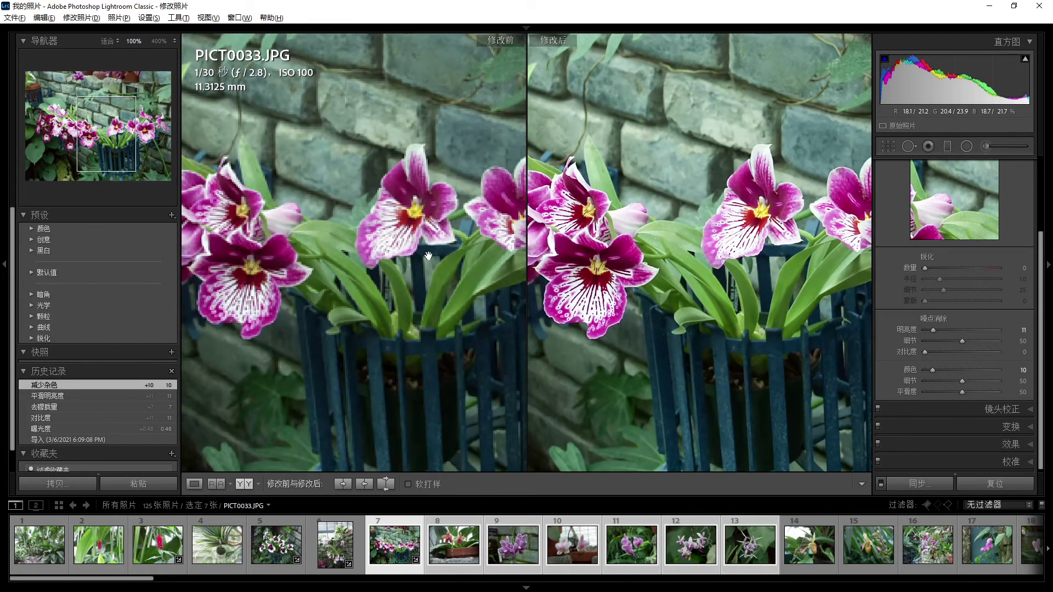
click(381, 280)
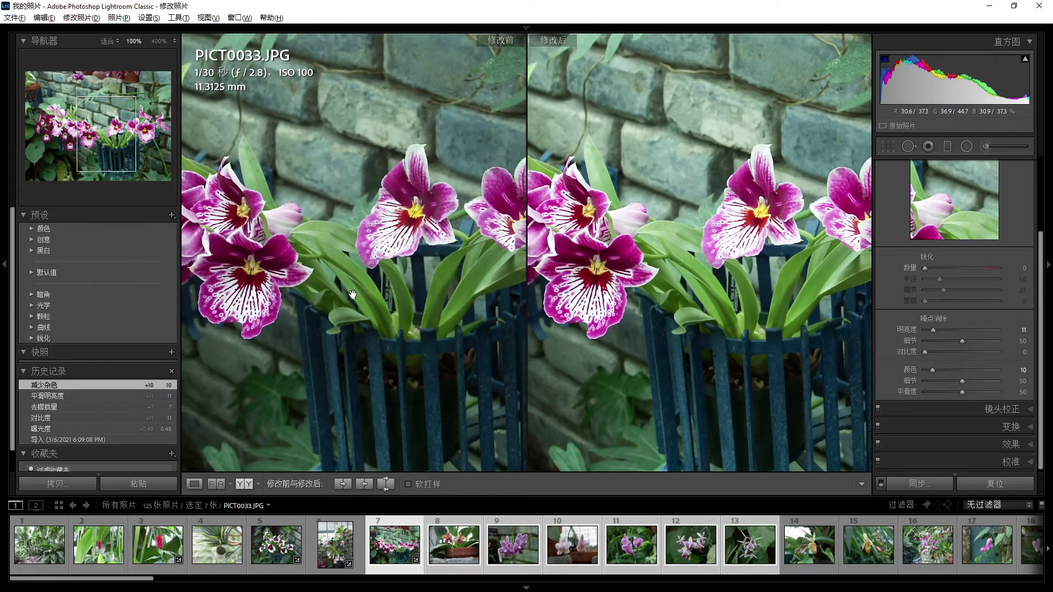
click(375, 277)
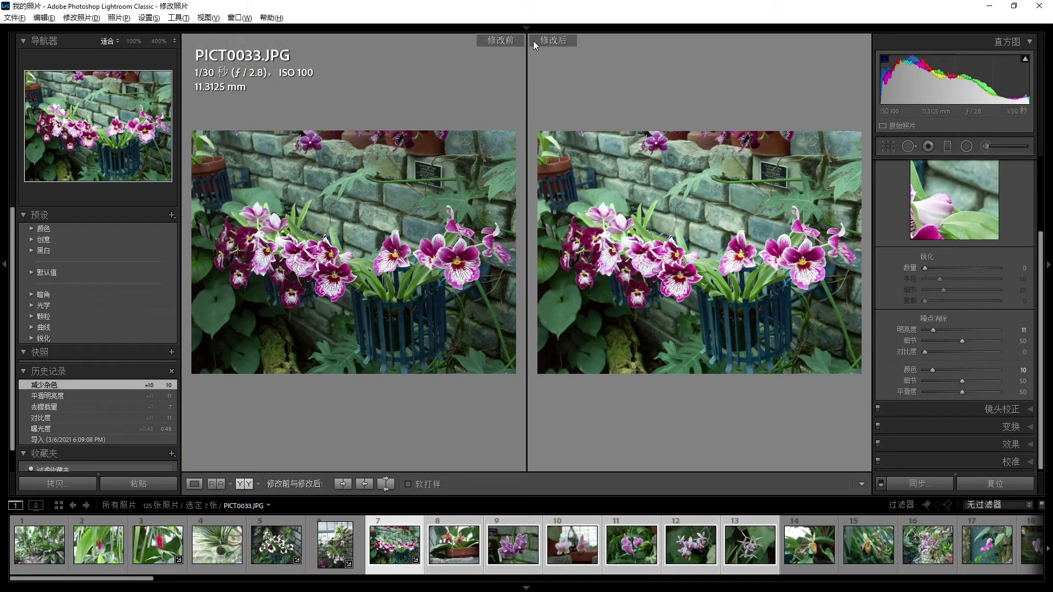
click(711, 282)
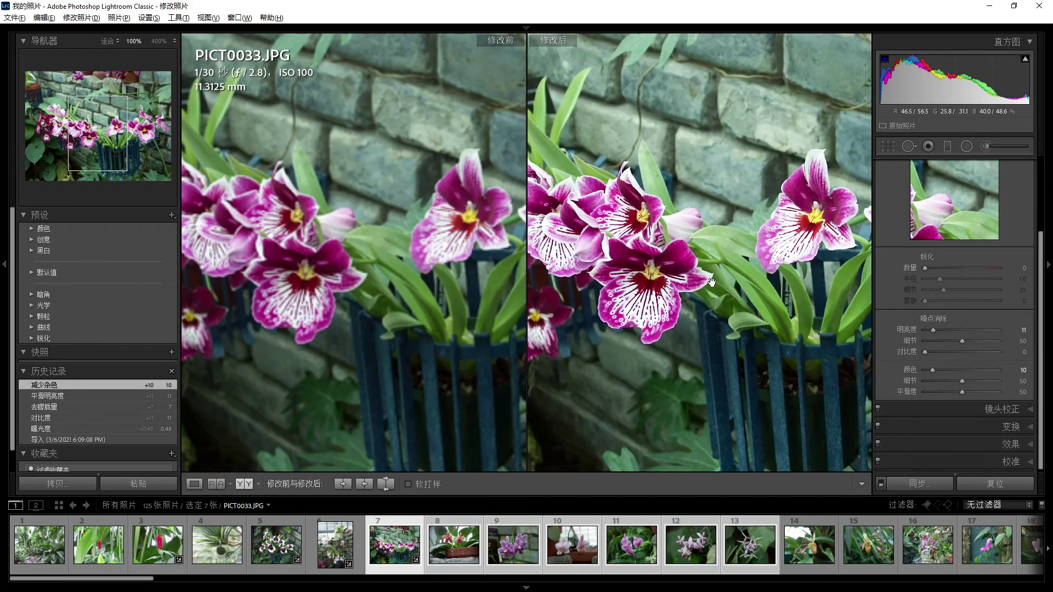
click(711, 282)
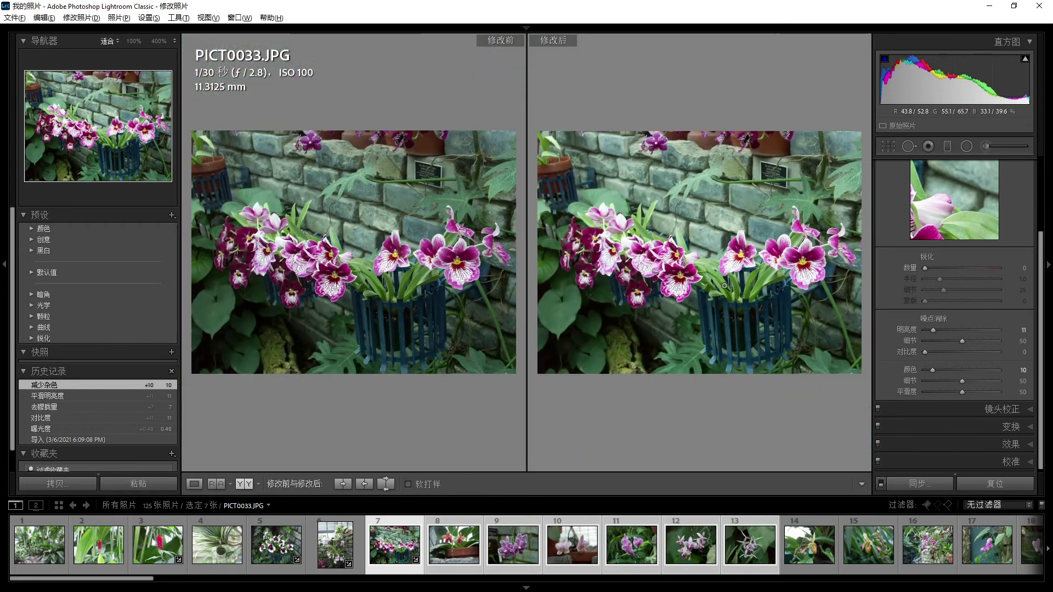
click(193, 484)
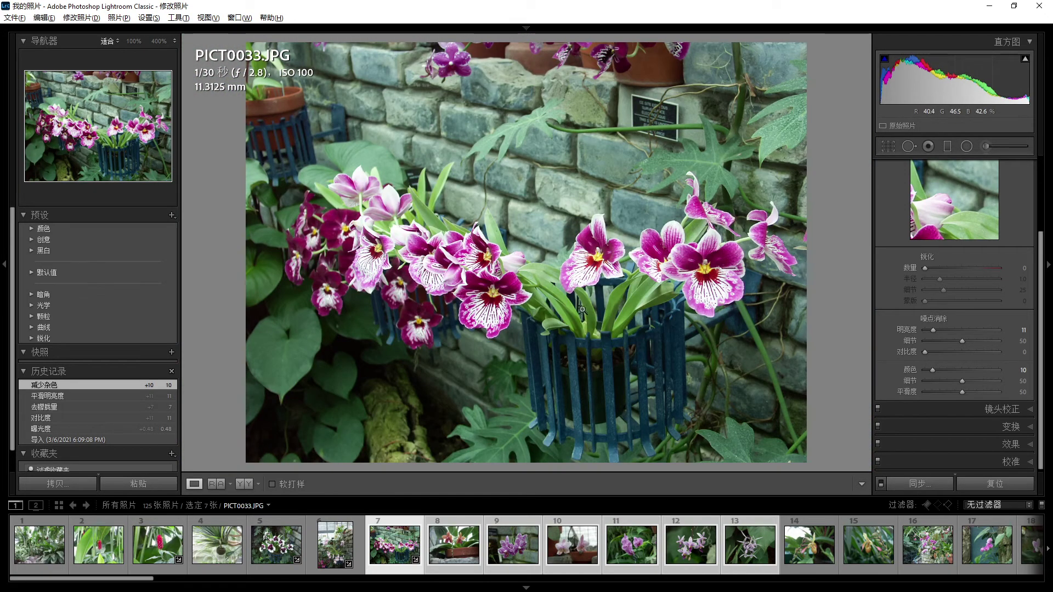
Step: Browse the filmstrip orchid shots, including PICT0054 and PICT0033, then select the orange orchid PICT0036
click(752, 548)
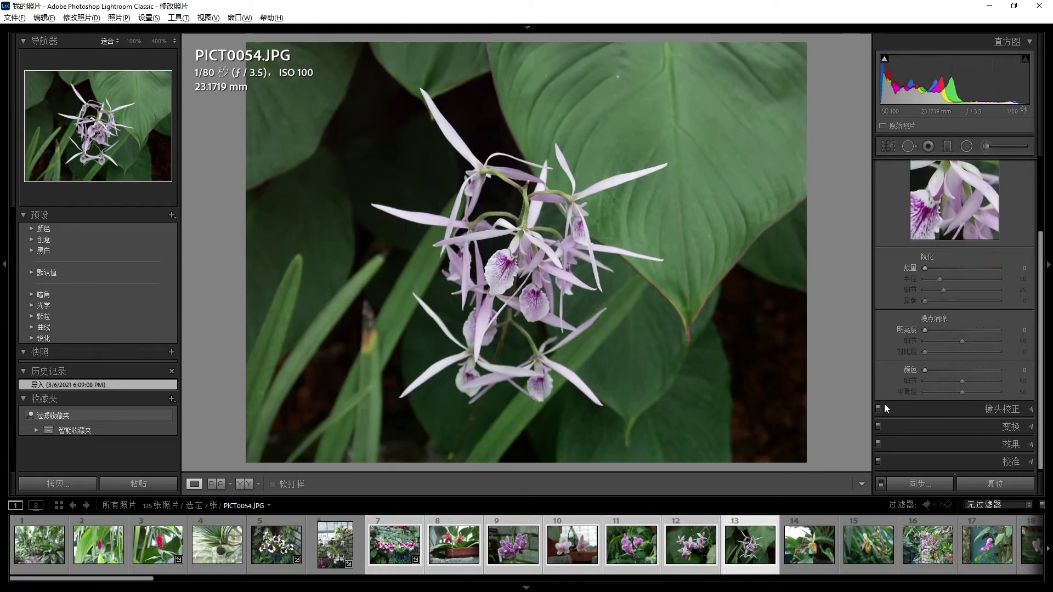
scroll(942, 351, up, 2)
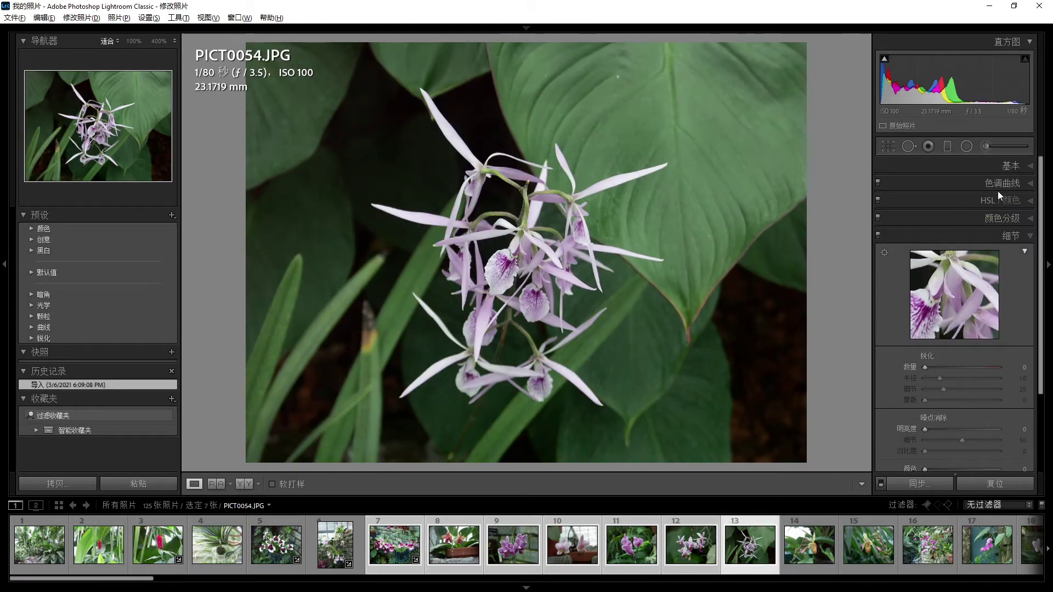
scroll(979, 165, up, 5)
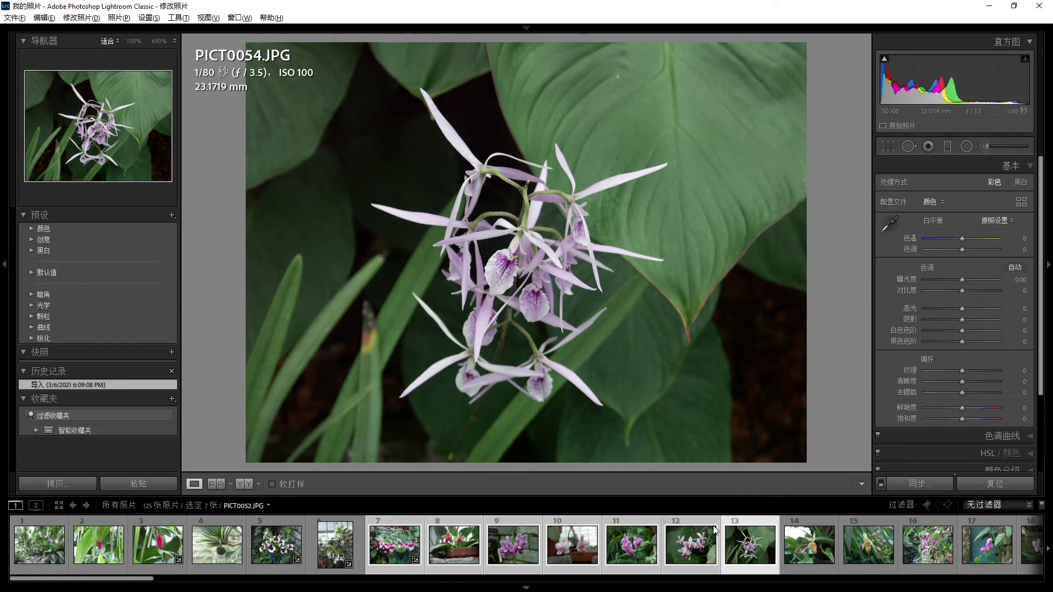
click(692, 546)
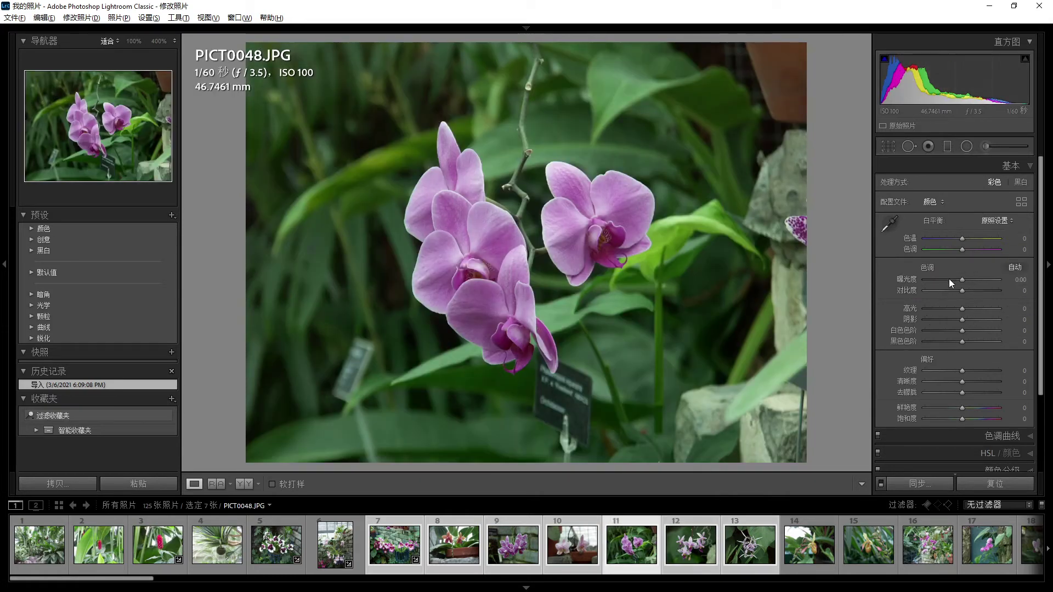
click(398, 547)
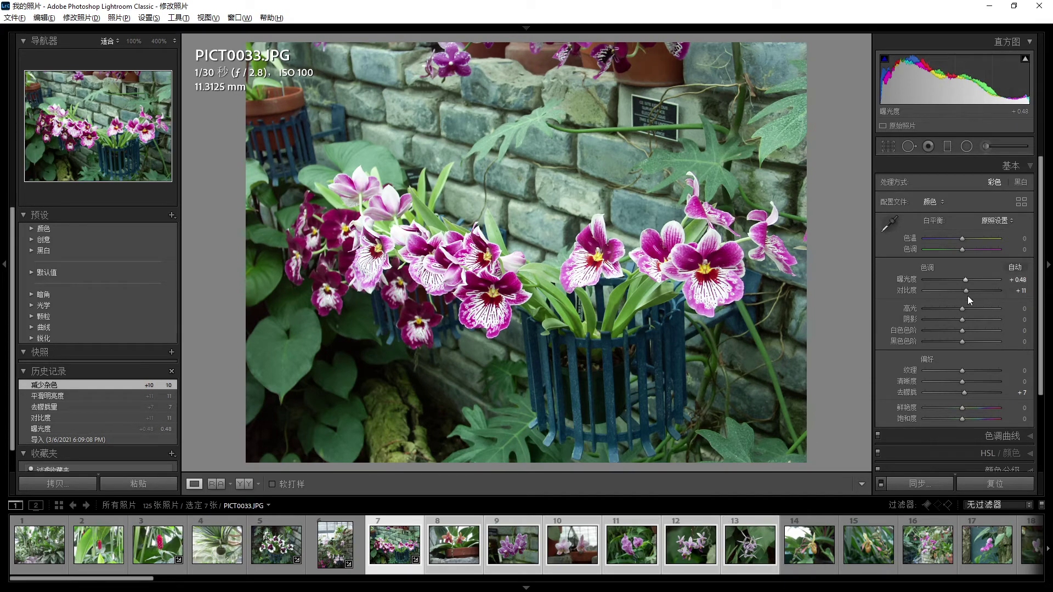
click(469, 545)
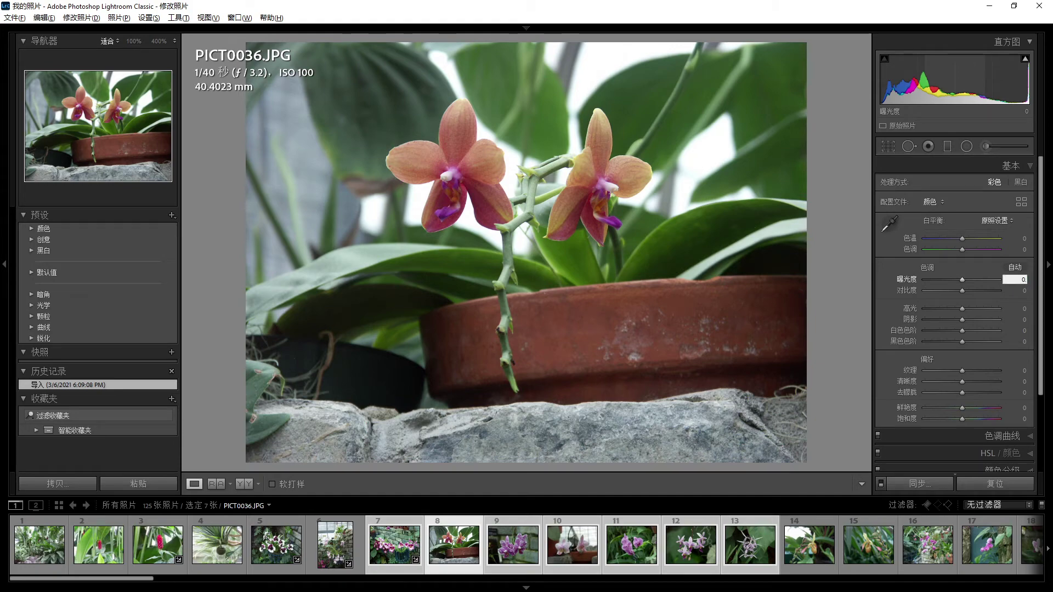
Step: Enter +0.84 exposure on PICT0036, then check PICT0033's exposure value and return
text(84)
key(Return)
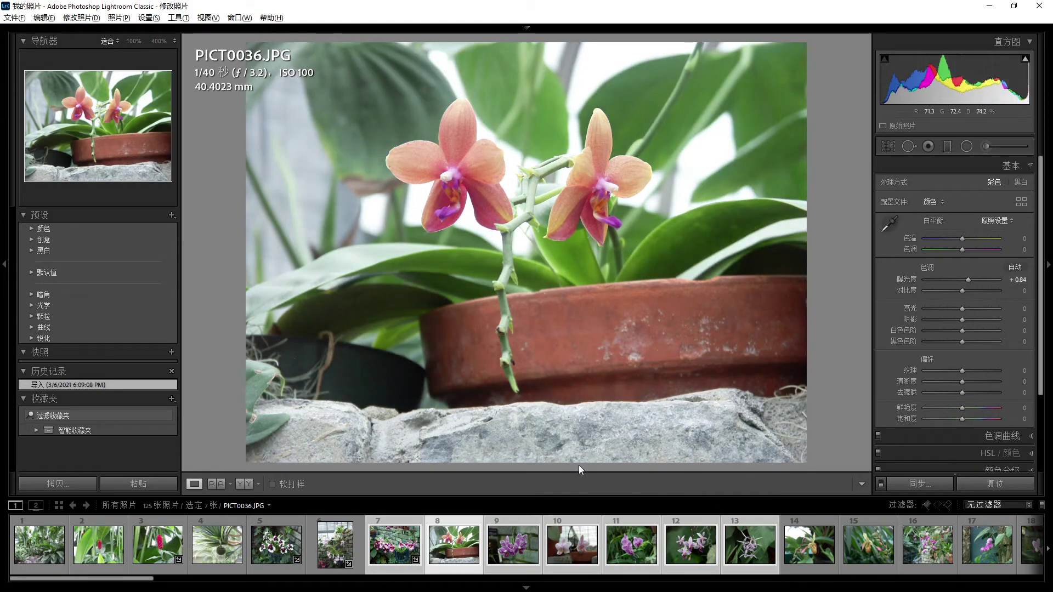
click(396, 547)
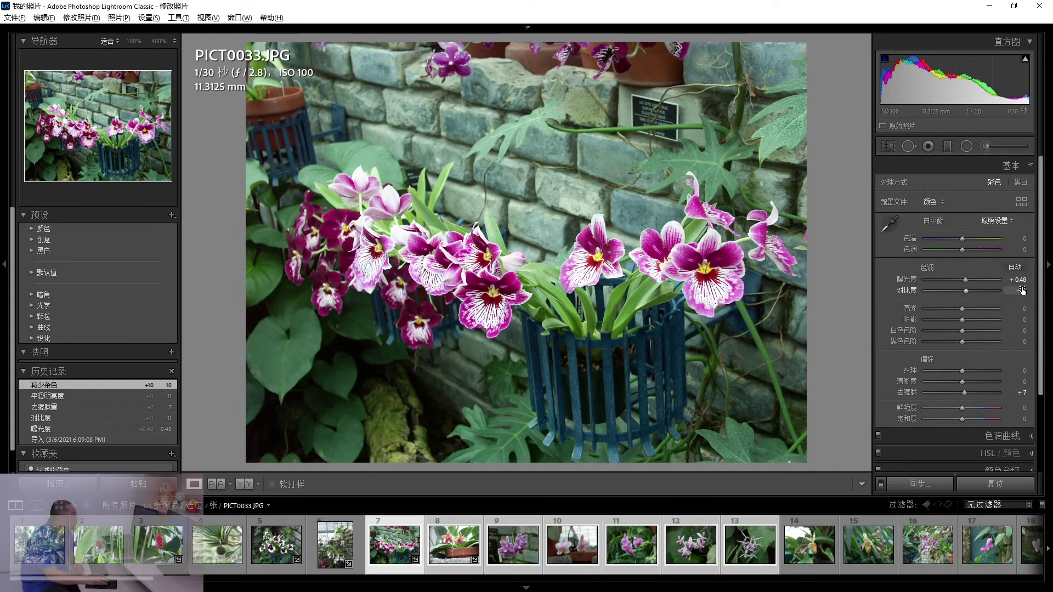
key(Right)
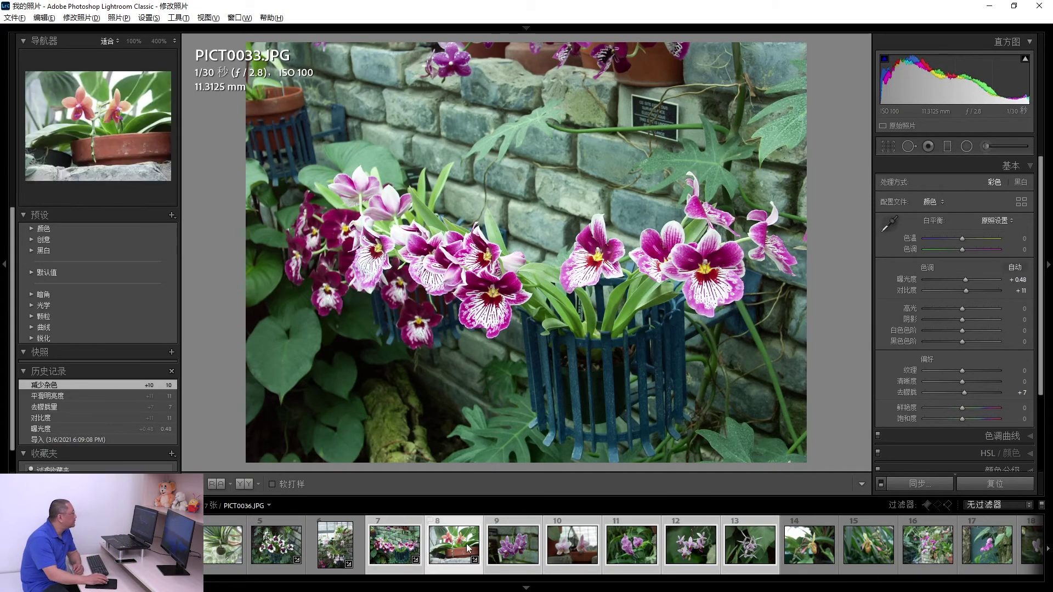
Step: Correct PICT0036's exposure to +0.48, compare with PICT0033, and end on PICT0033
click(1015, 280)
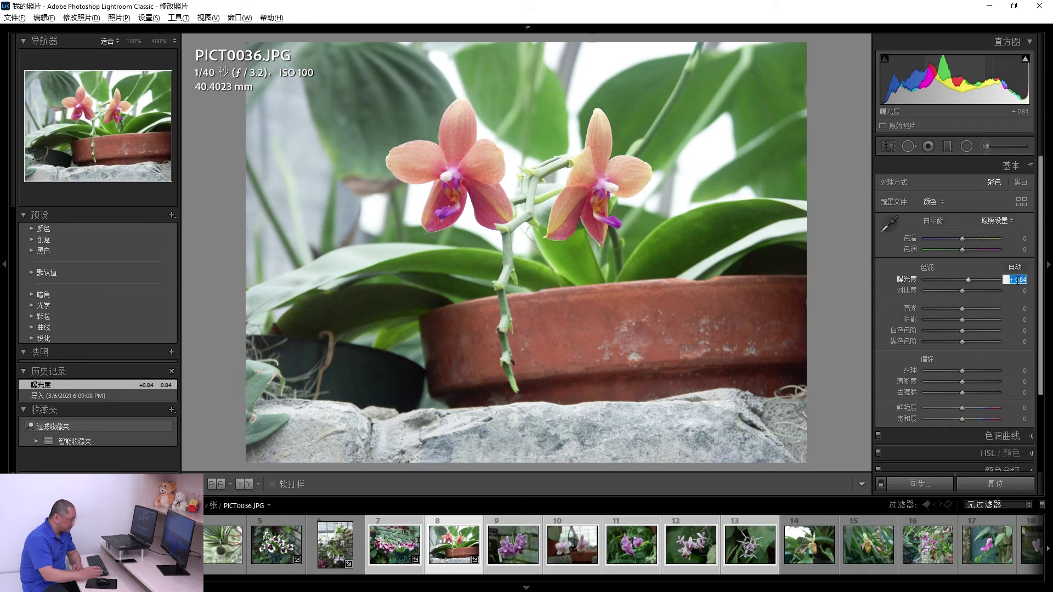
text(0.48)
key(Return)
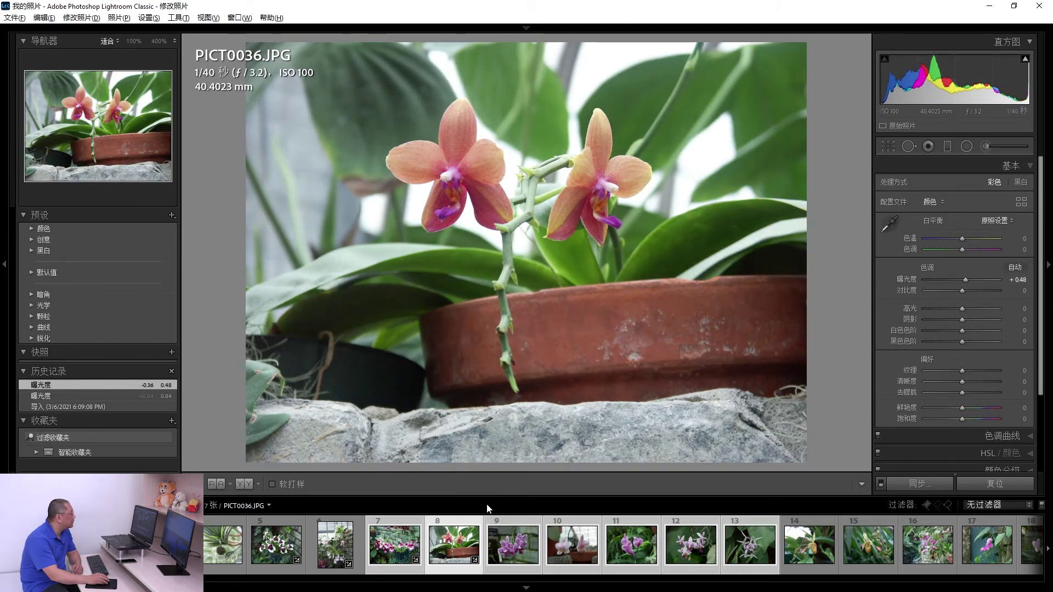
click(418, 549)
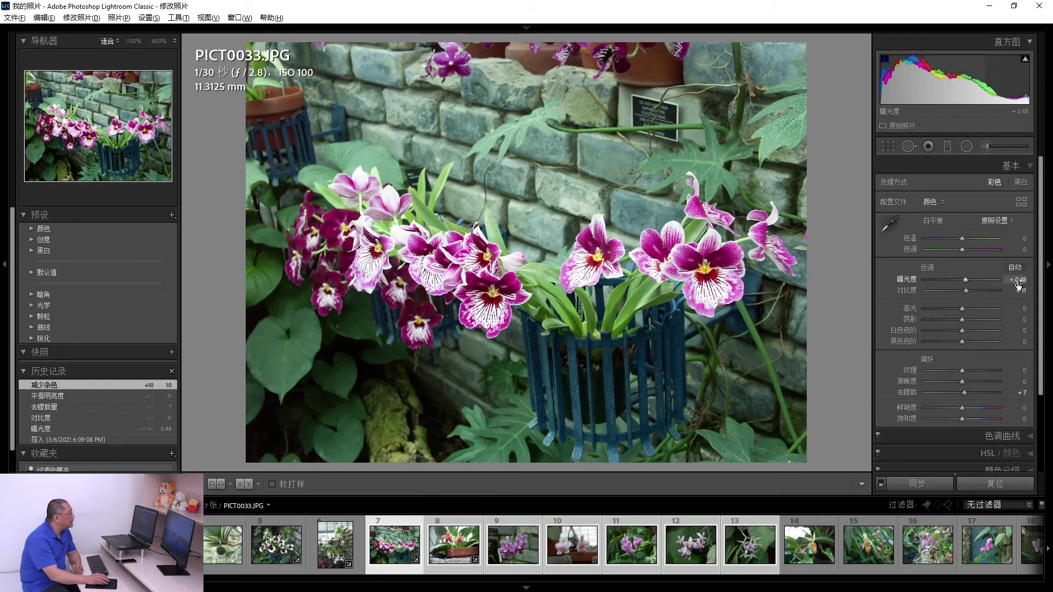
click(466, 544)
mouse_move(453, 545)
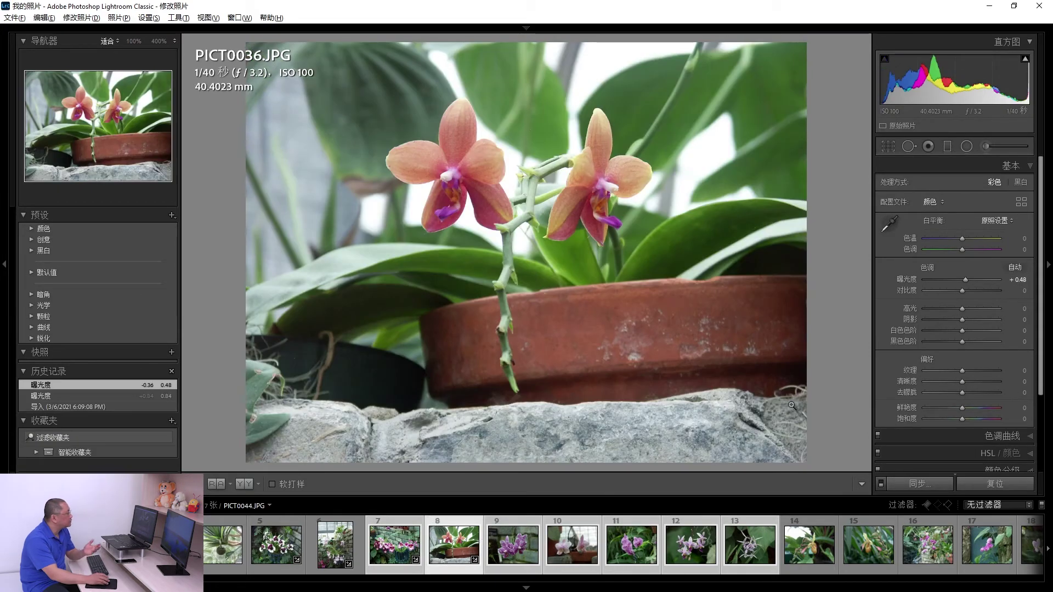
click(395, 545)
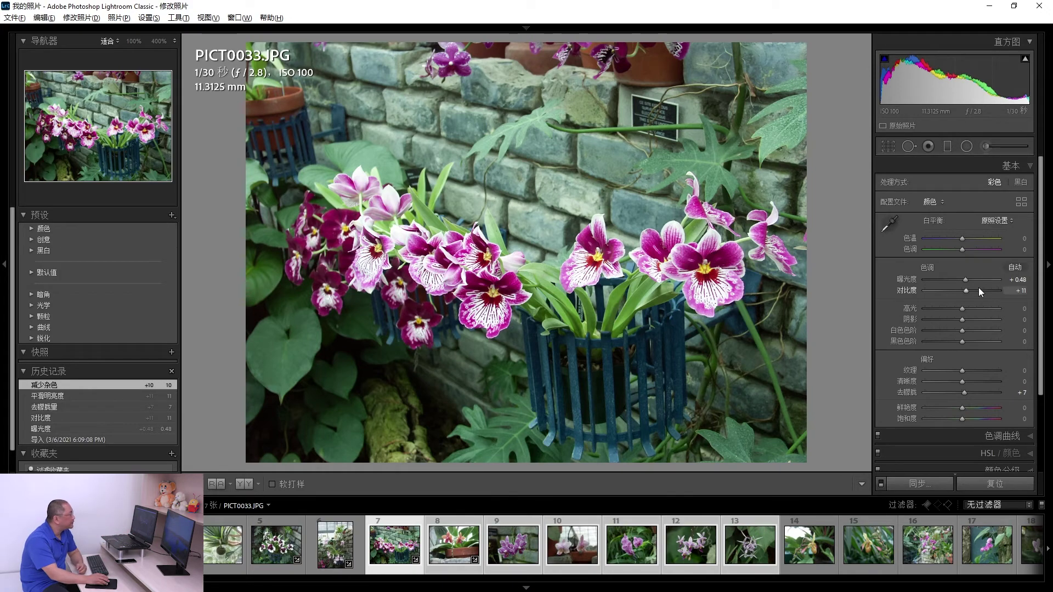
Step: Open Synchronize Settings for PICT0033 and tick Exposure
click(924, 486)
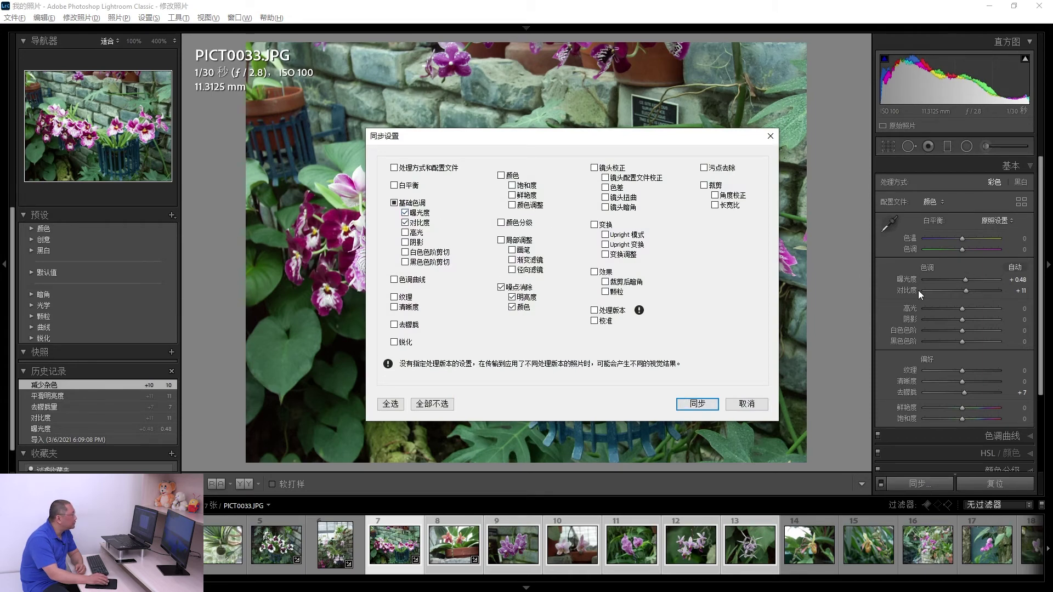
click(406, 222)
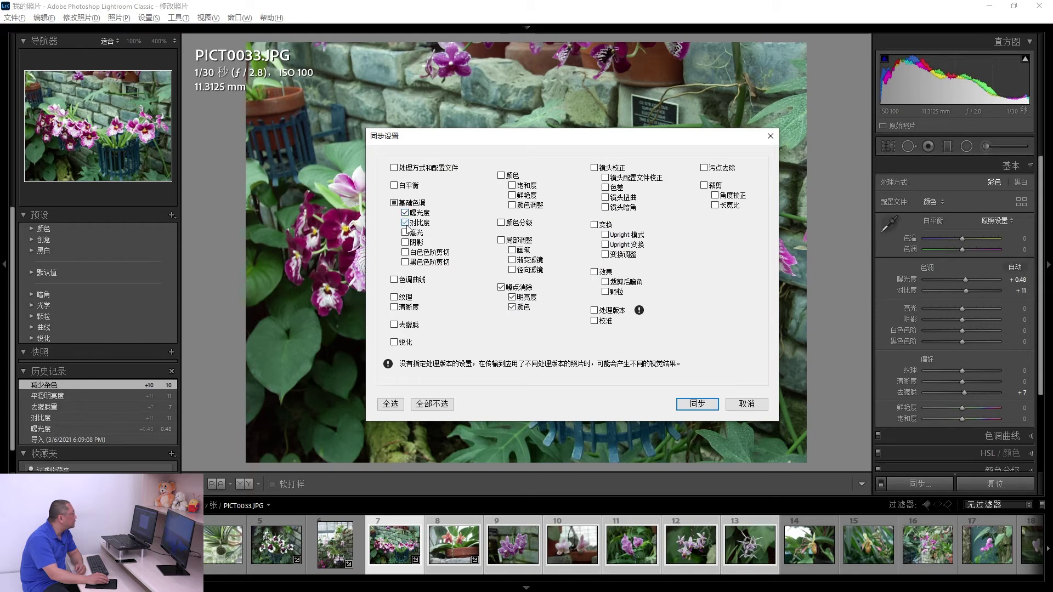
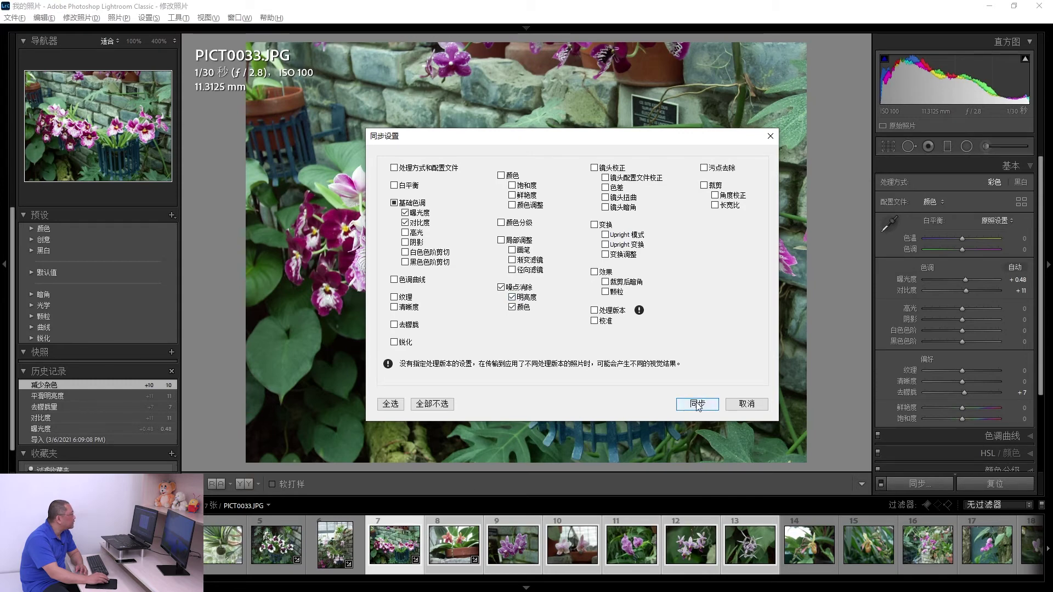
Step: Synchronize the settings, then check exposure +0.48 and contrast +11 on PICT0048, PICT0052 and PICT0054 against PICT0033
click(697, 404)
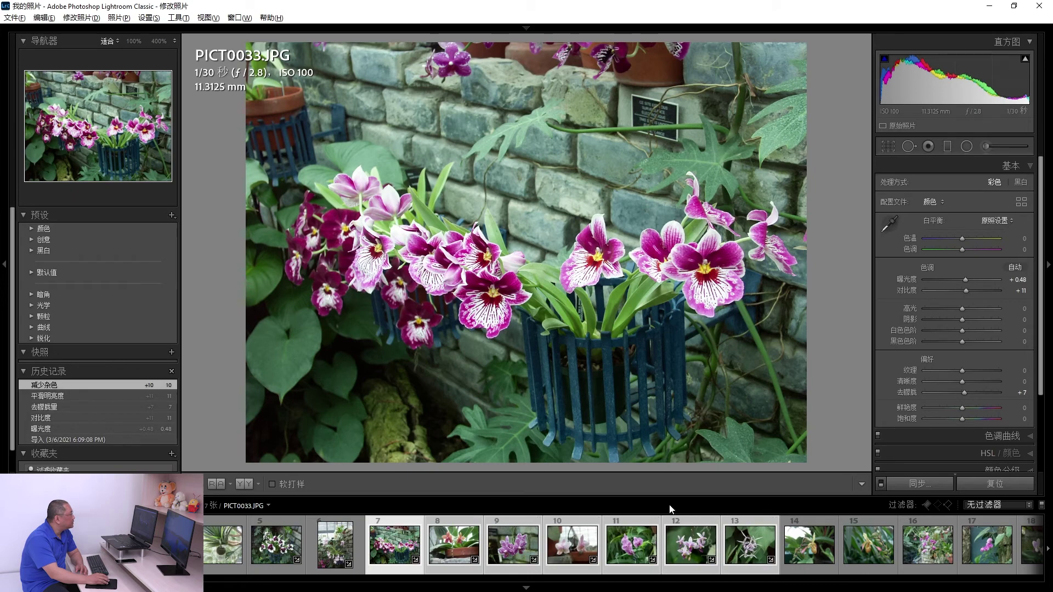
click(641, 546)
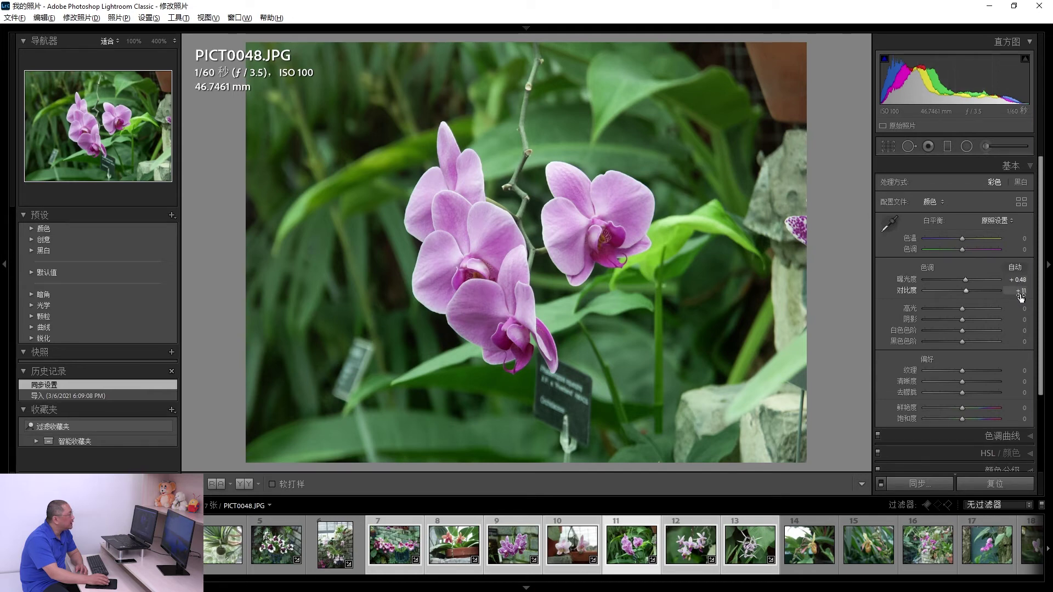
click(690, 554)
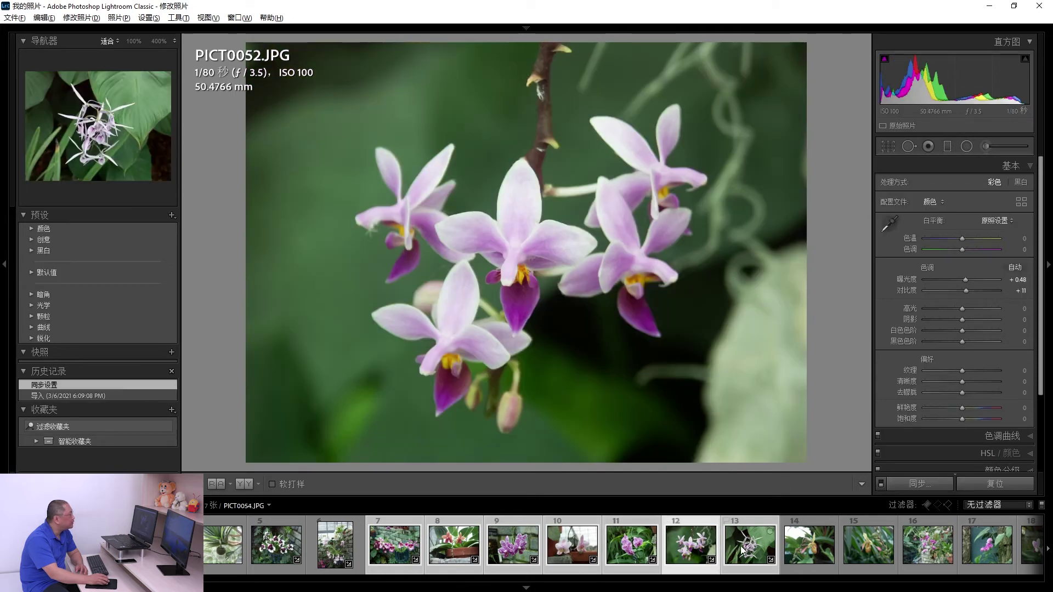
click(743, 550)
click(389, 538)
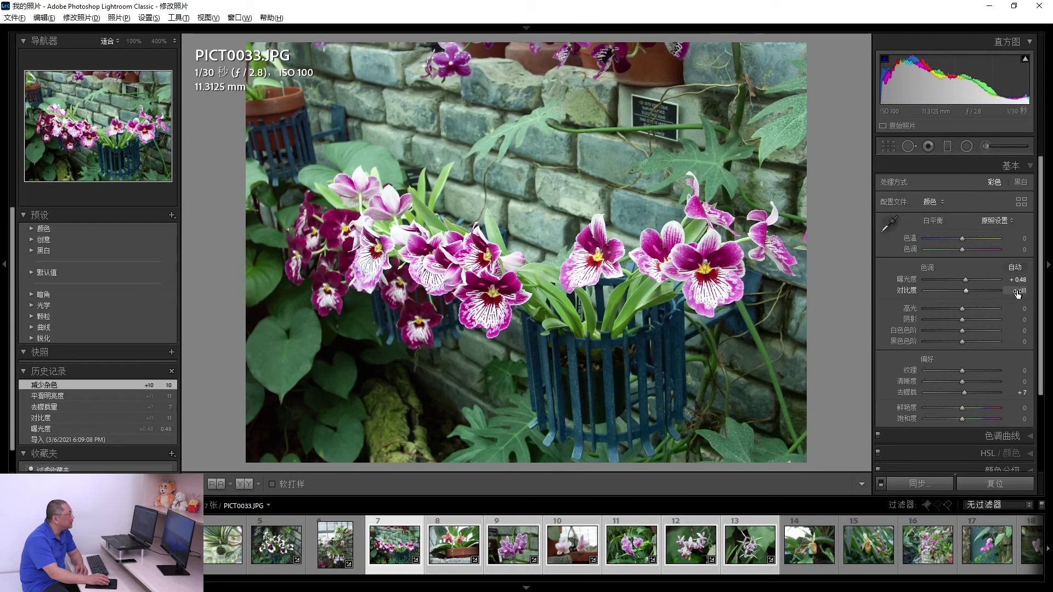
click(750, 545)
Step: Check the synced noise reduction in the Detail panel on PICT0054 and PICT0052, then view unedited PICT0056
scroll(927, 429, down, 3)
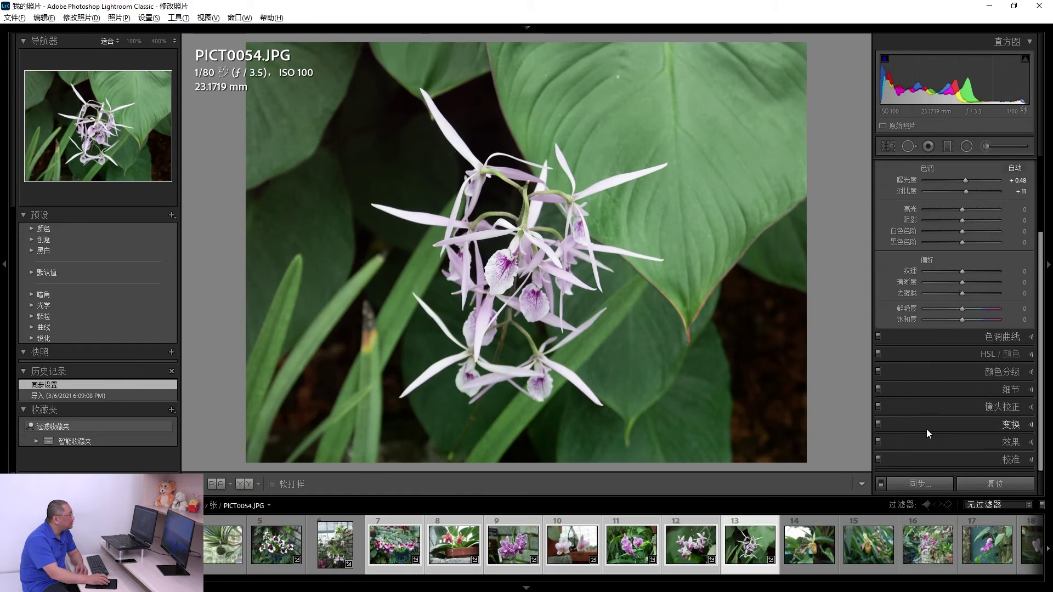
click(1002, 388)
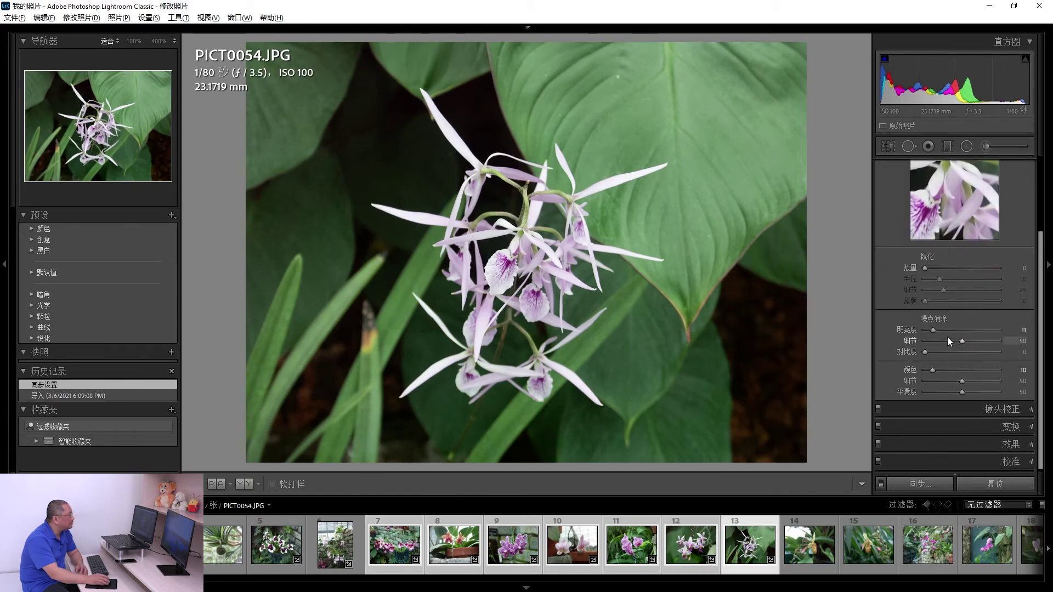
key(Left)
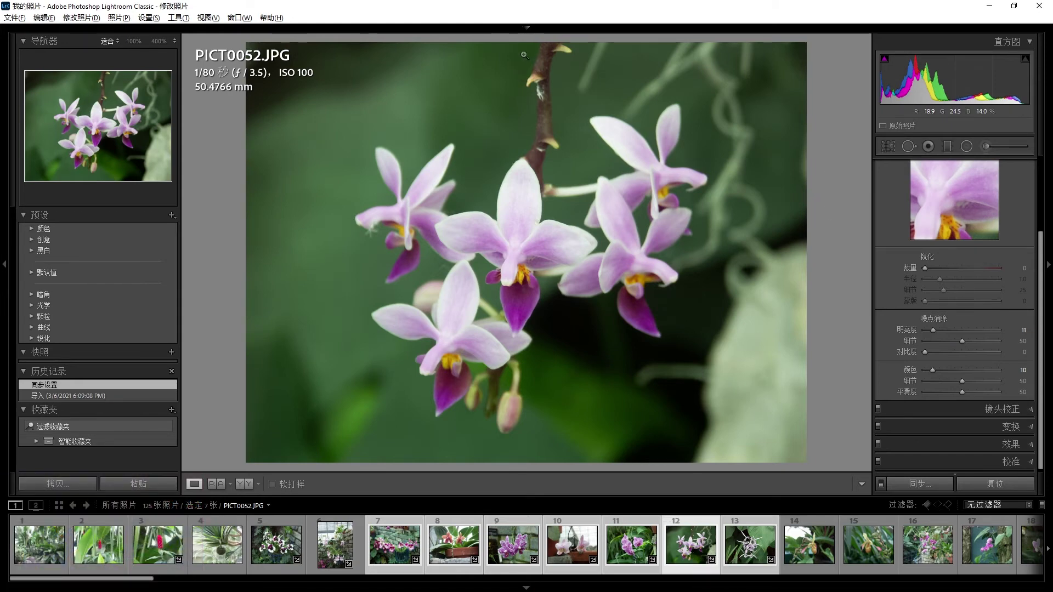
click(796, 544)
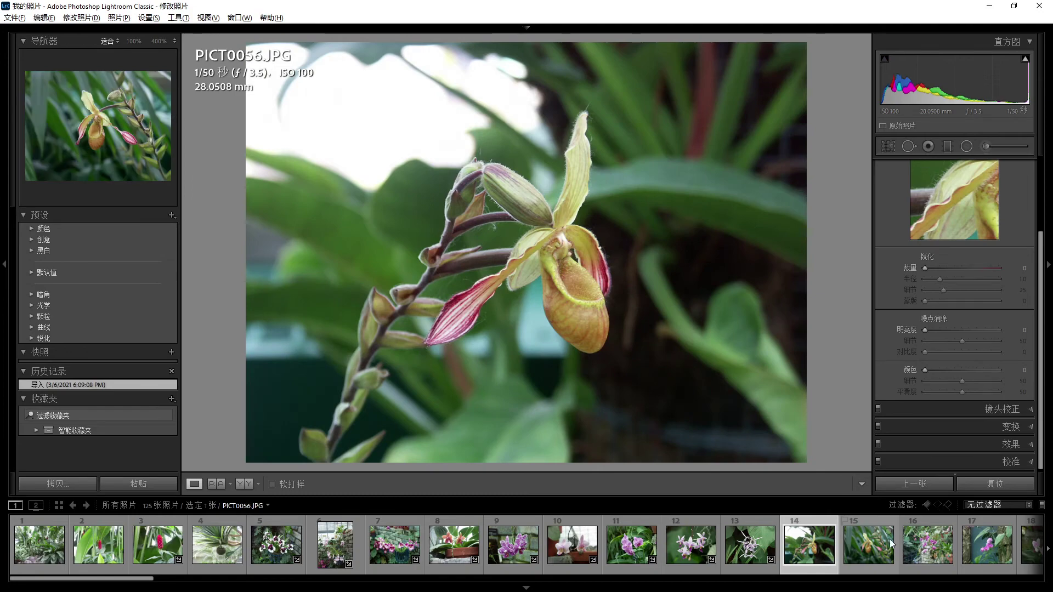
scroll(773, 543, down, 5)
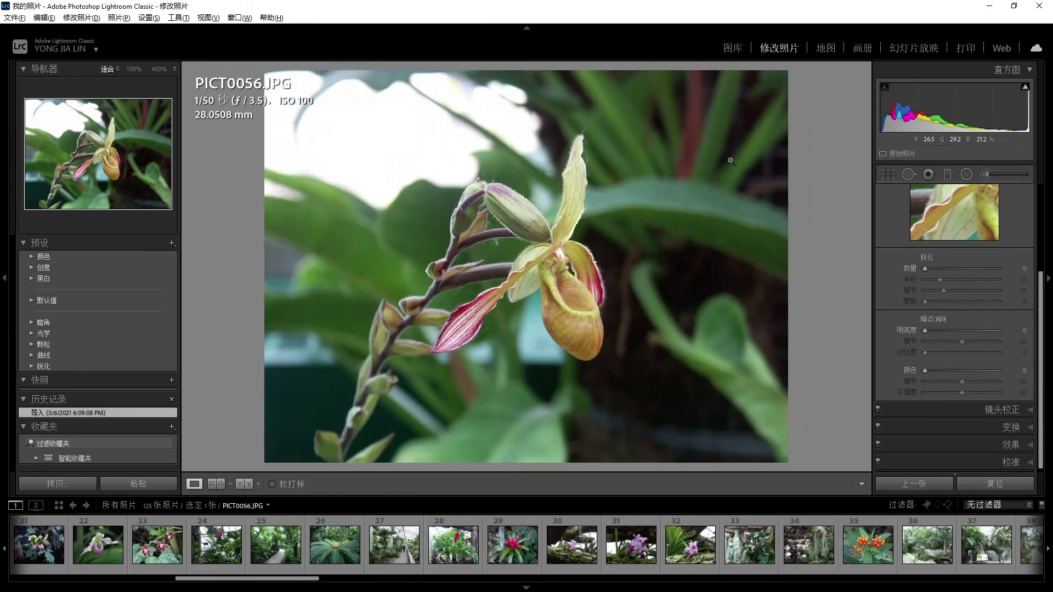
Step: Switch to the Library module and show all 125 photos in Grid view
click(733, 50)
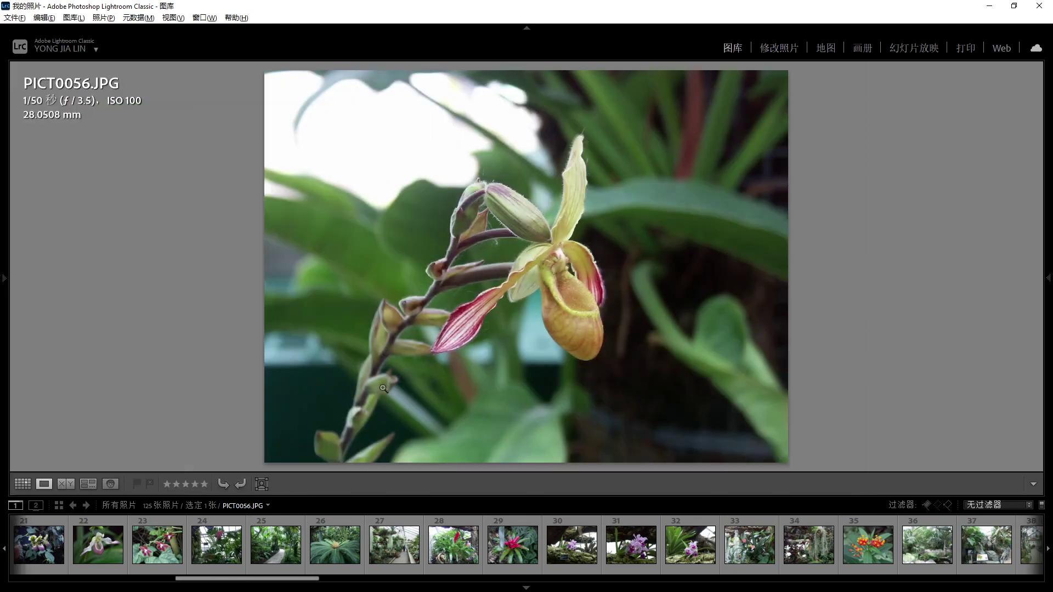
click(22, 484)
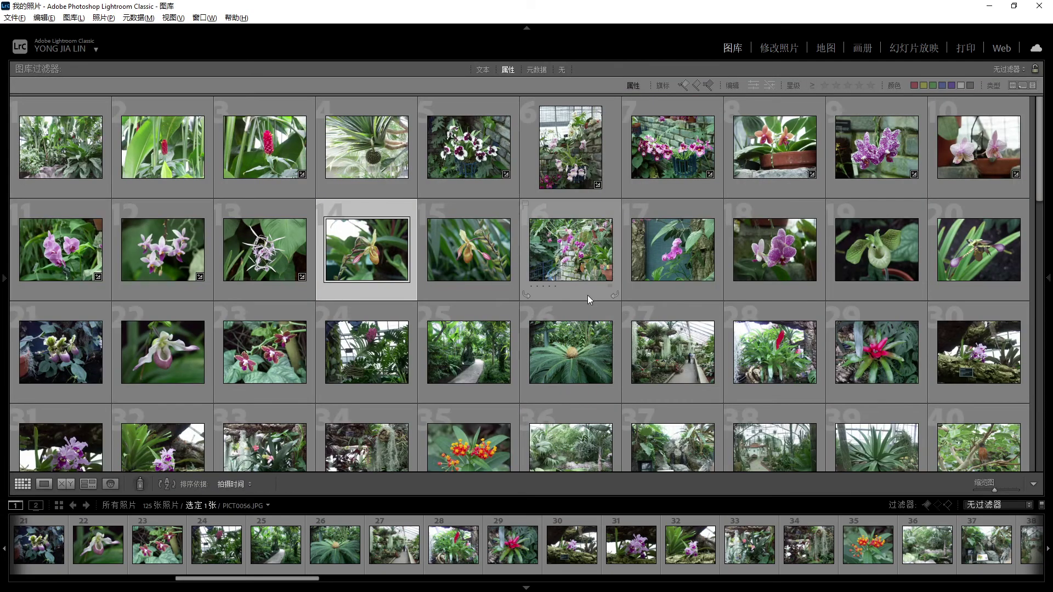
scroll(646, 252, down, 5)
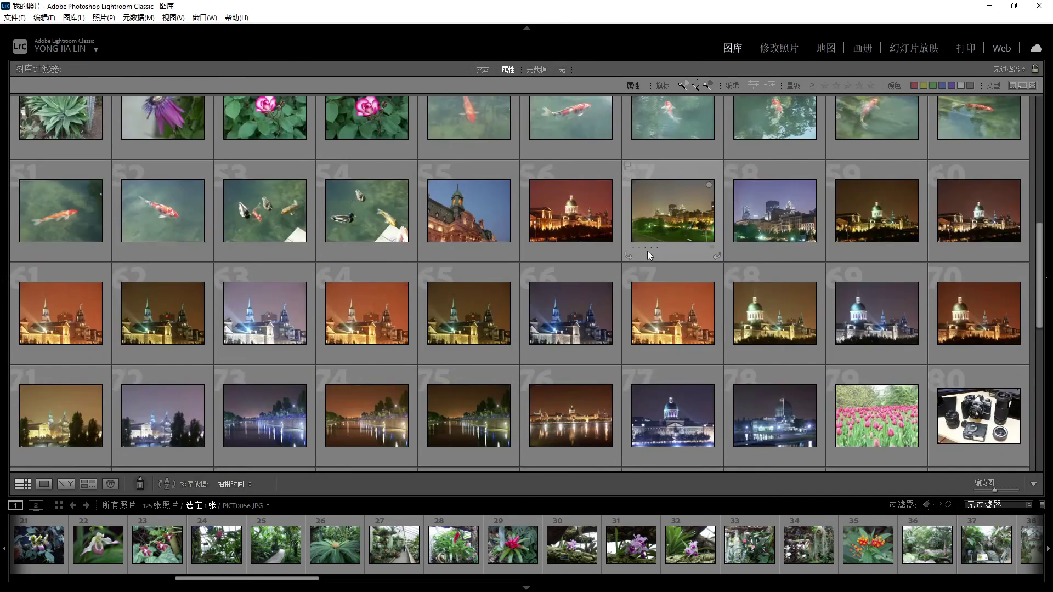
scroll(646, 252, down, 10)
scroll(644, 256, up, 10)
scroll(643, 255, up, 5)
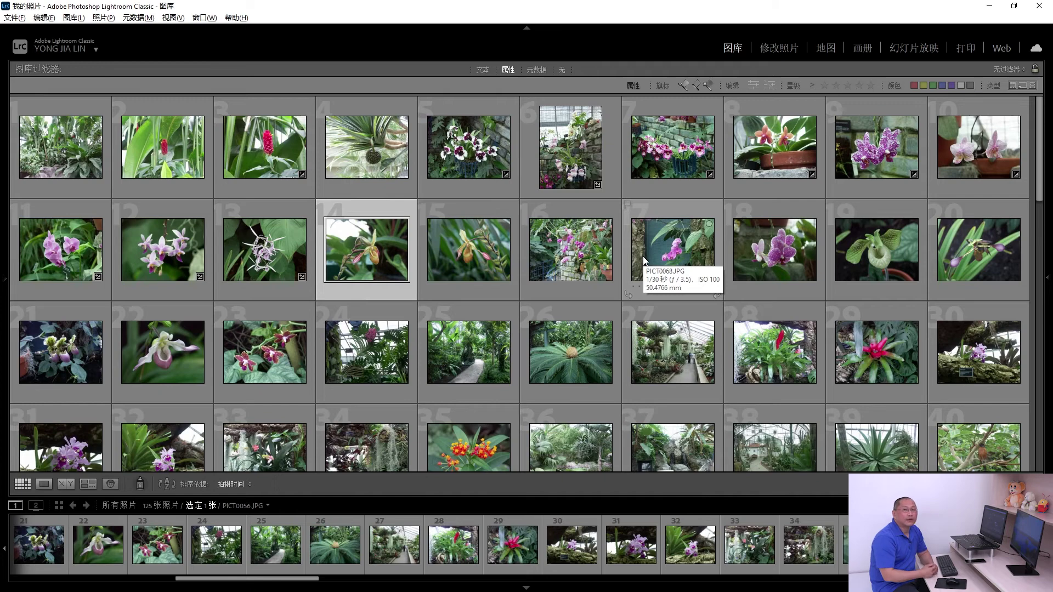
Step: Select all photos and view the export context menu, then deselect and select only photo 96
click(573, 260)
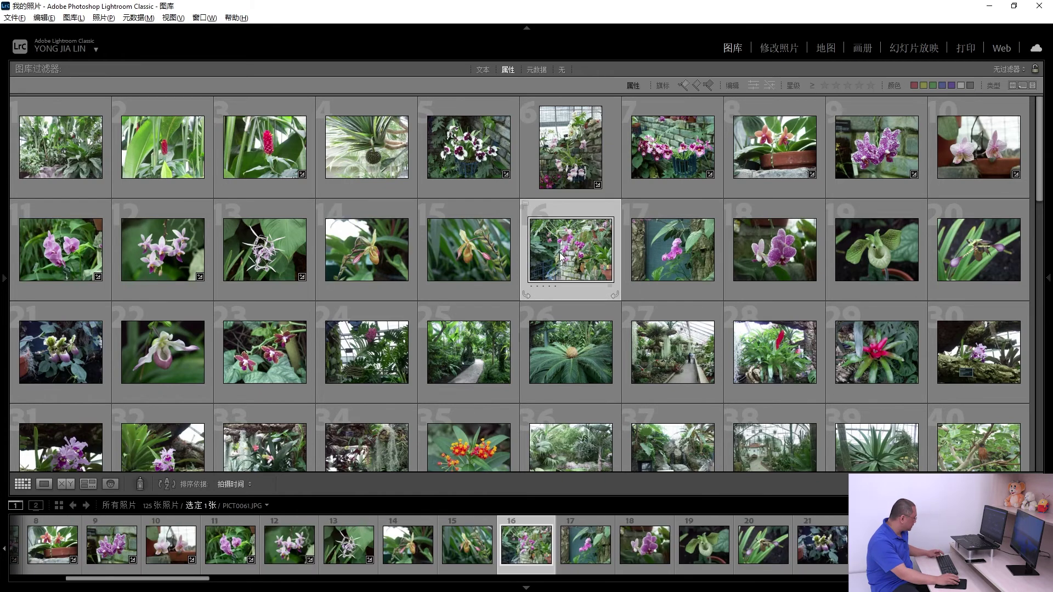
key(ctrl+a)
scroll(570, 252, down, 5)
scroll(569, 252, down, 5)
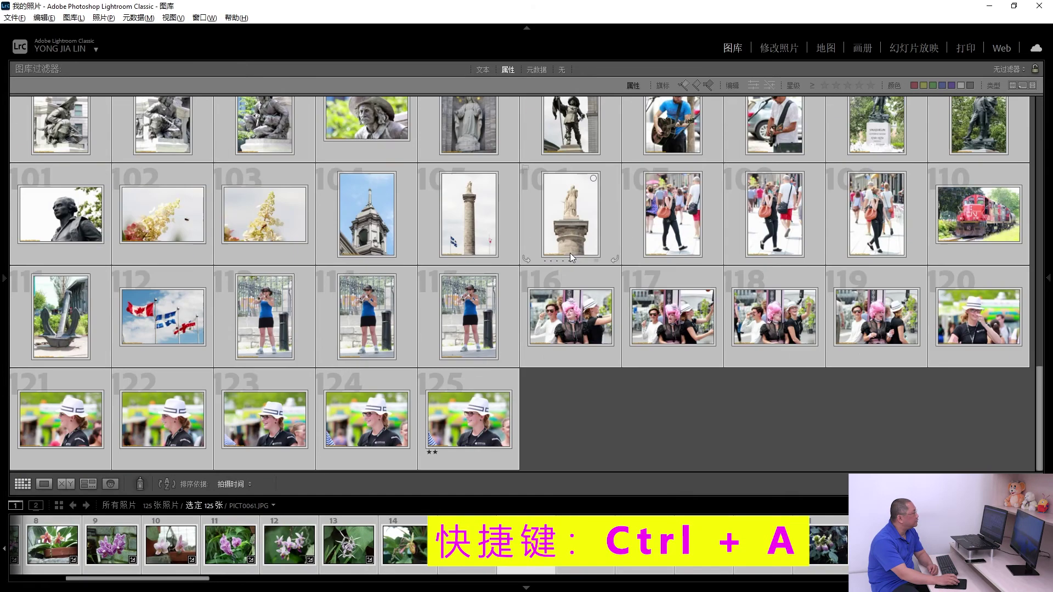
right_click(571, 217)
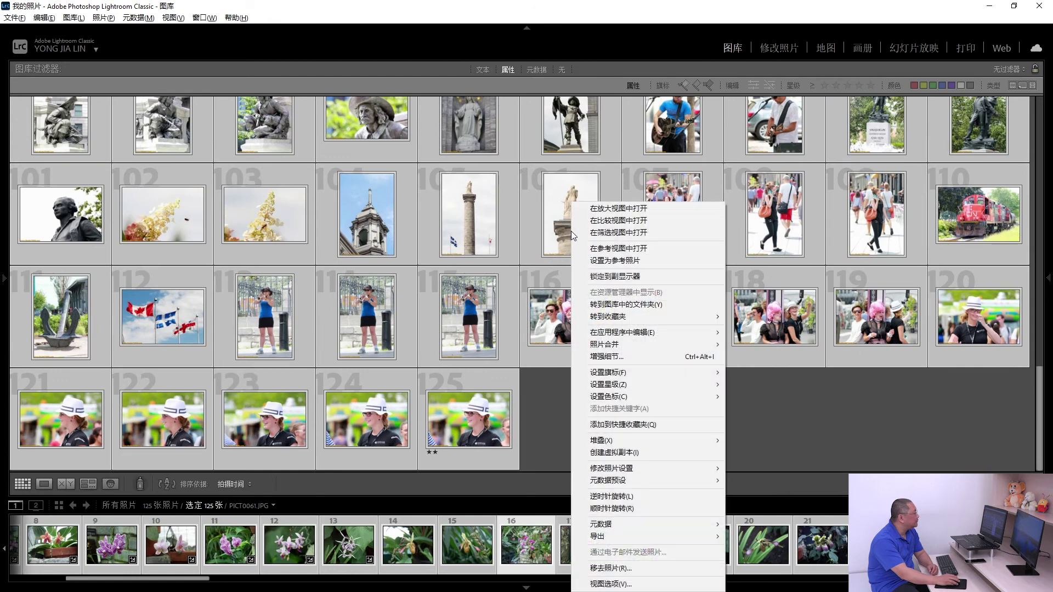
mouse_move(648, 536)
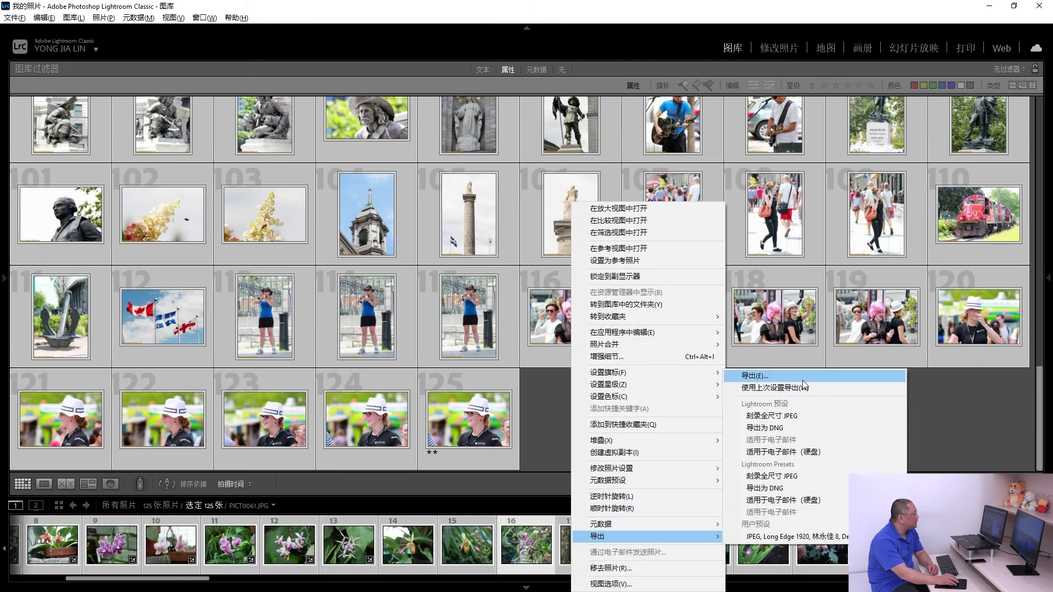
click(559, 412)
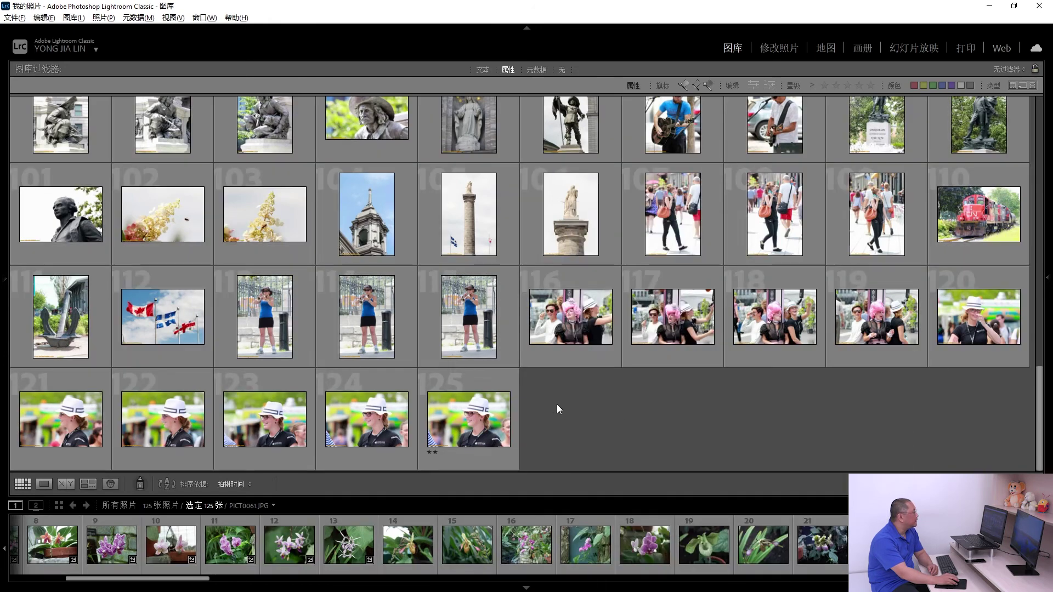
scroll(615, 281, up, 2)
click(614, 220)
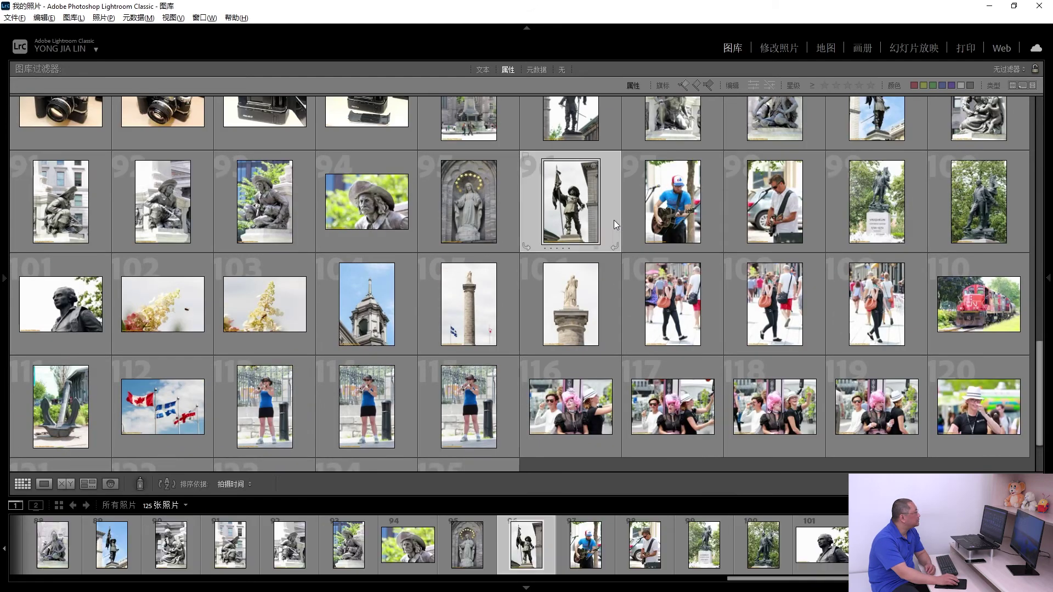
scroll(633, 209, up, 15)
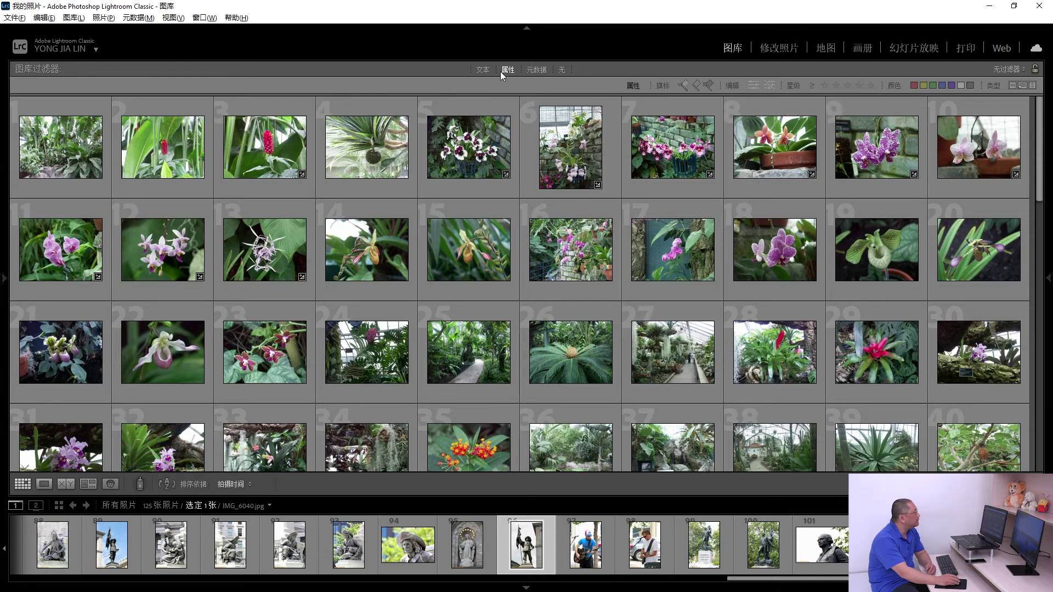
Step: Filter the grid to the 10 edited orchid photos and select all ten
click(754, 87)
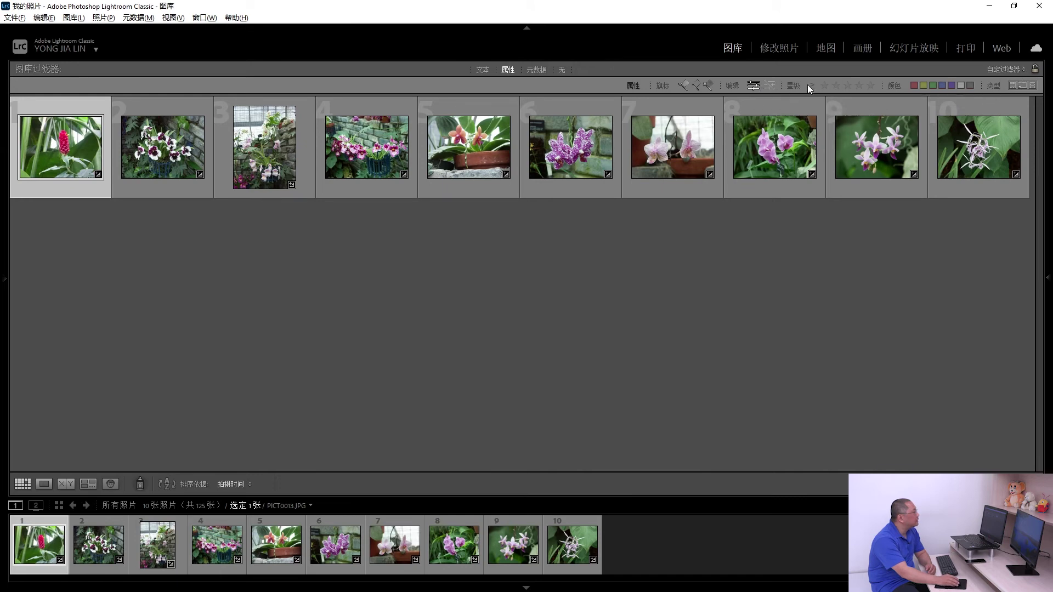
click(773, 159)
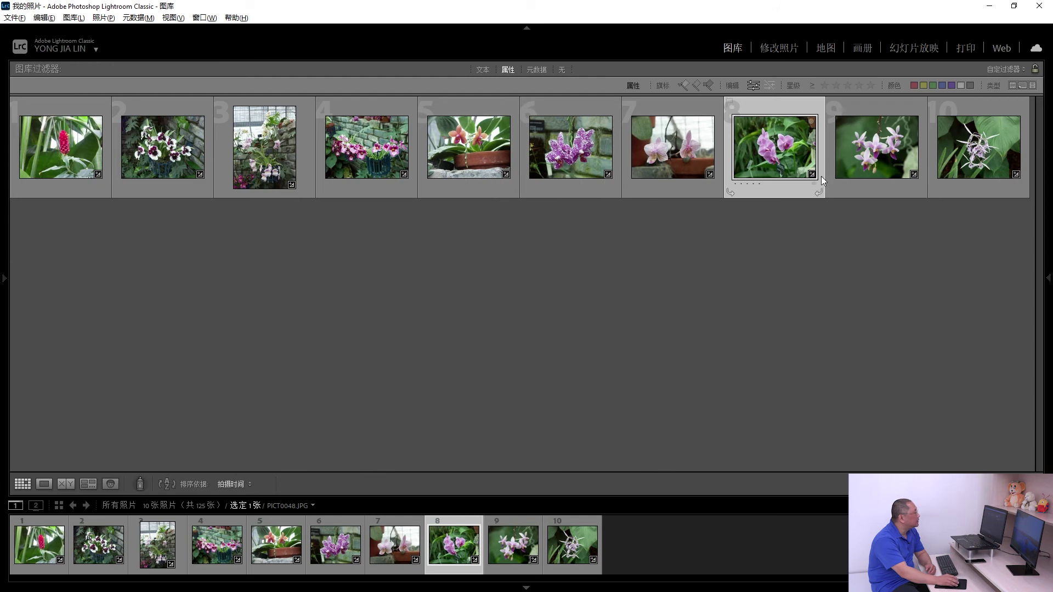
mouse_move(696, 175)
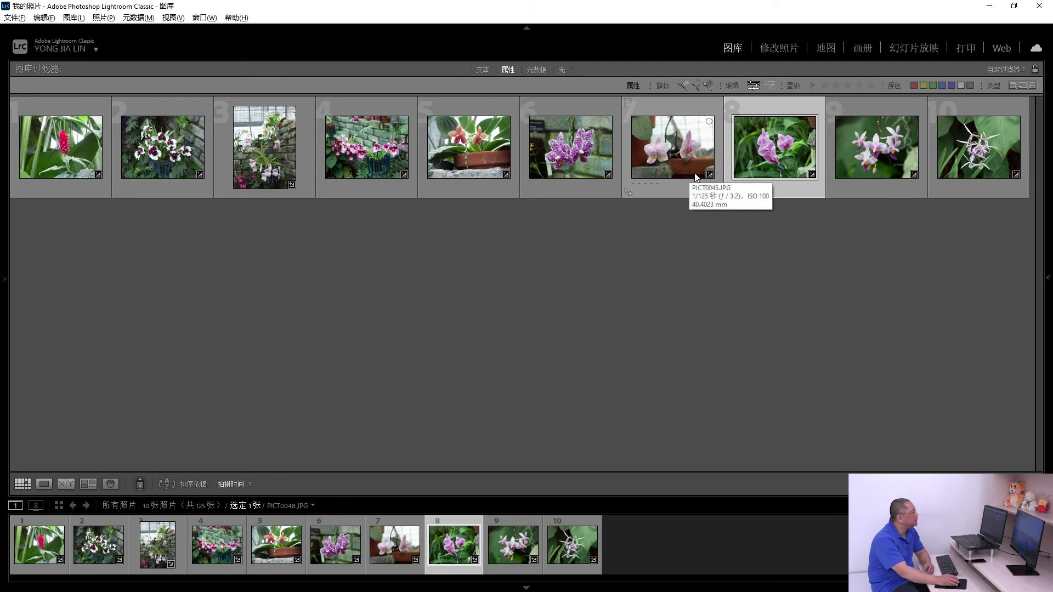
click(613, 256)
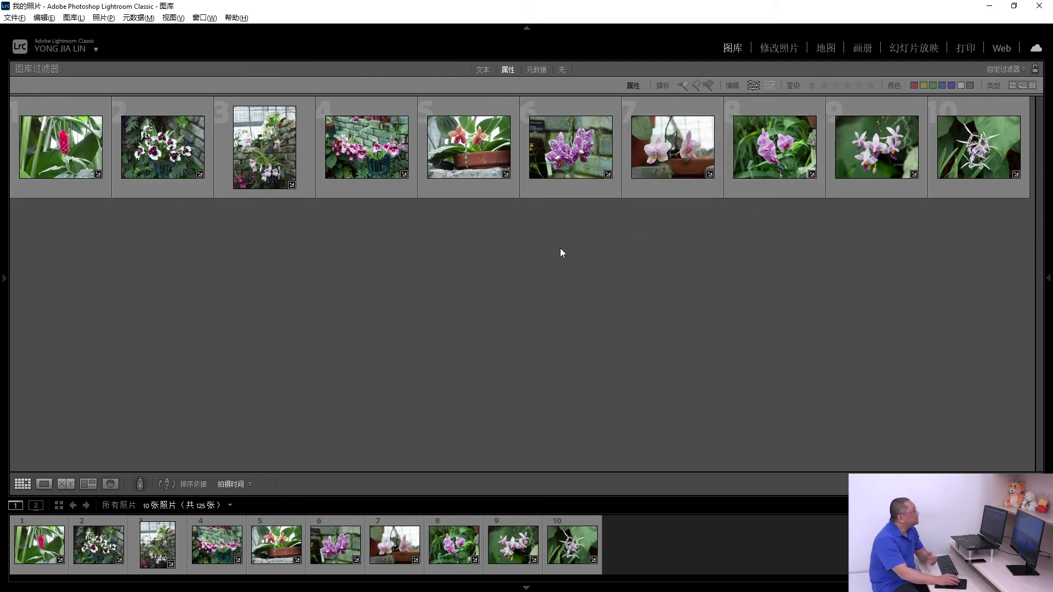
key(ctrl+a)
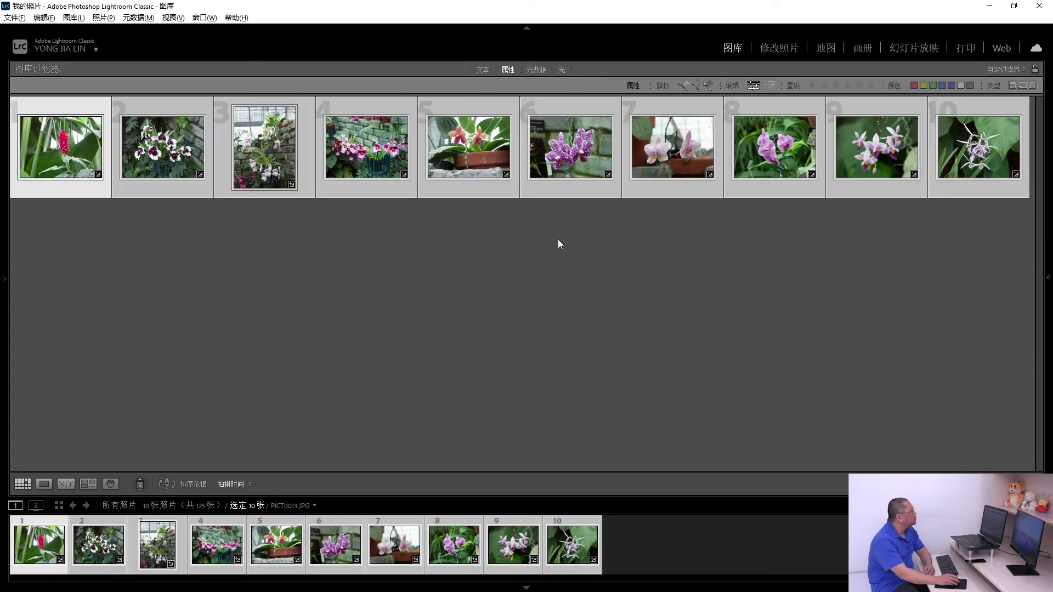
Step: Open Export for the ten photos, set Export To to Specific Folder, and browse for a folder
right_click(567, 143)
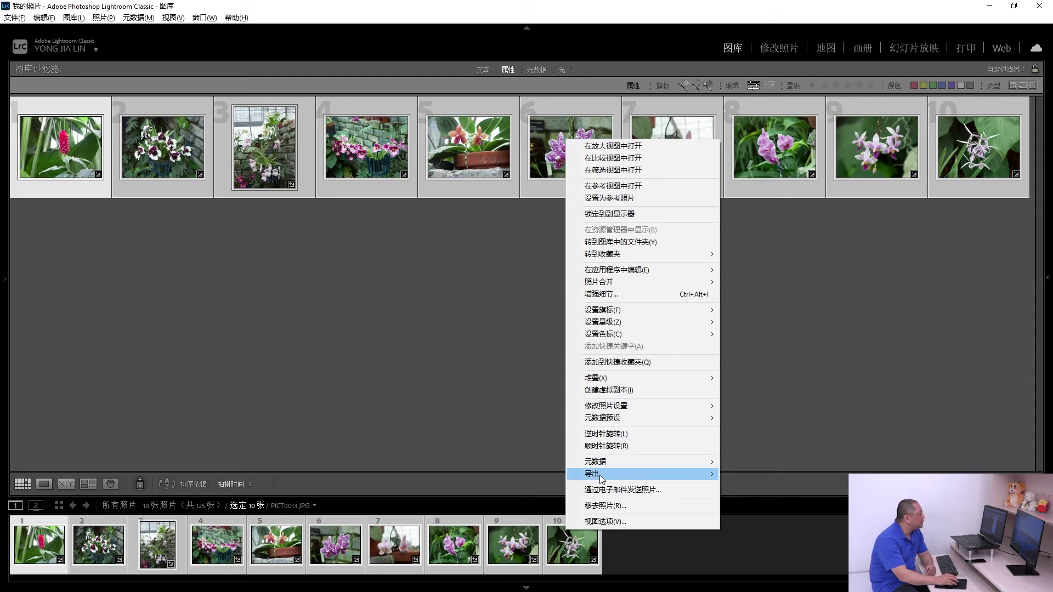
mouse_move(593, 474)
click(775, 313)
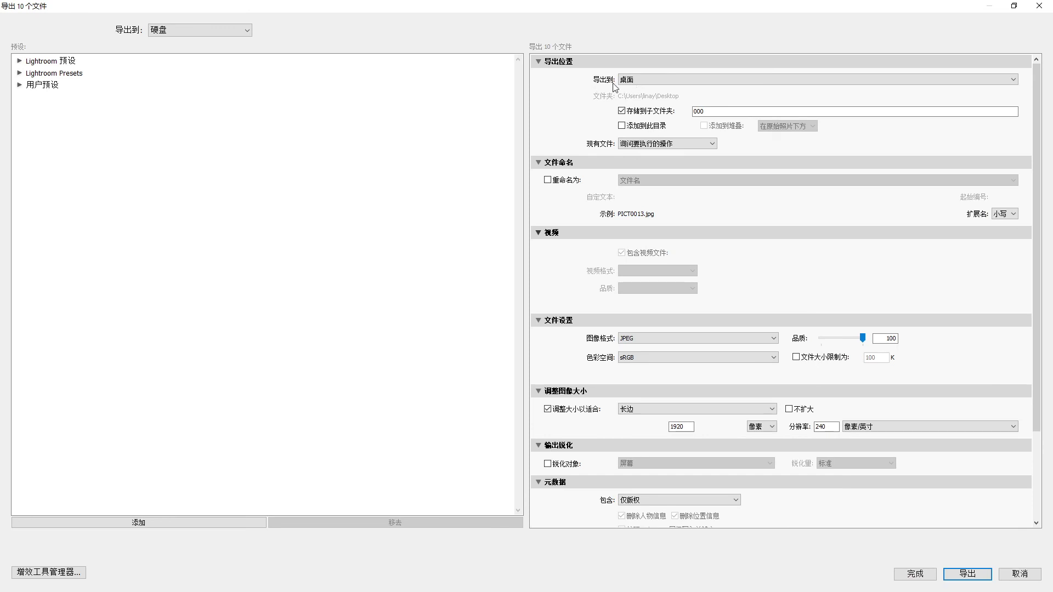
click(657, 80)
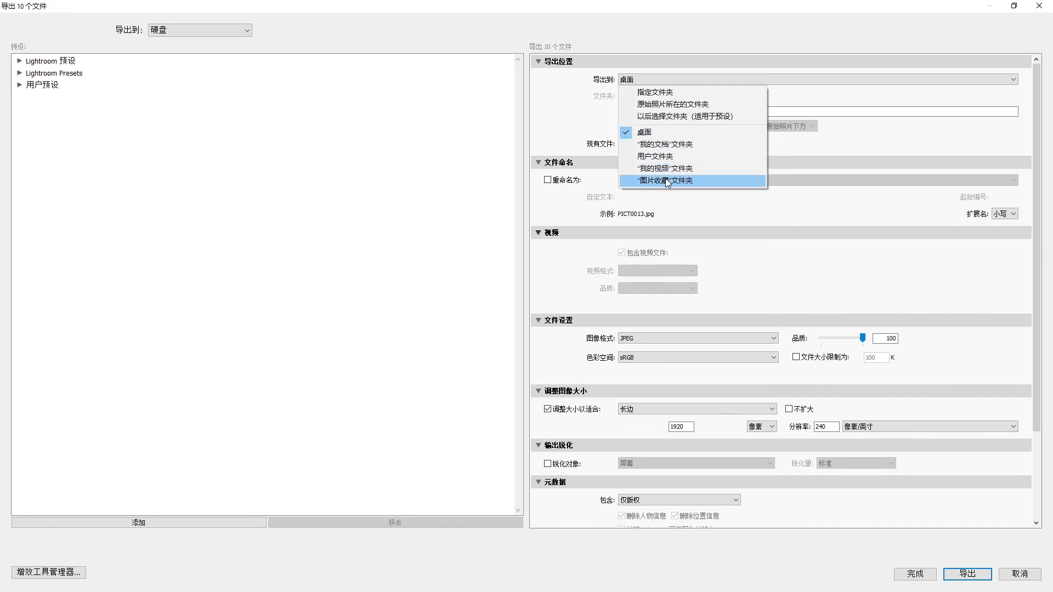
click(674, 158)
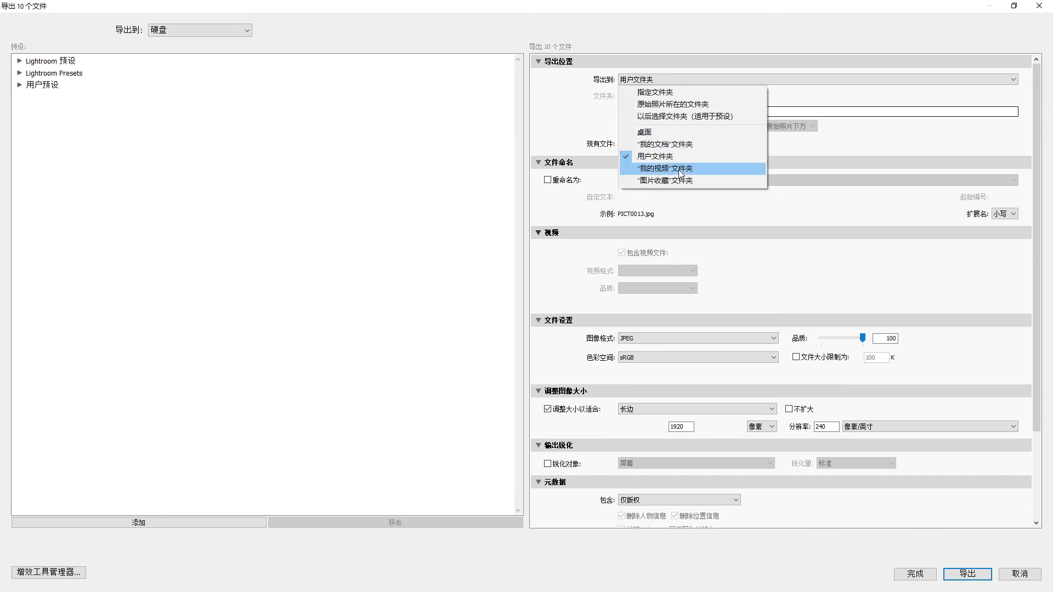
click(658, 92)
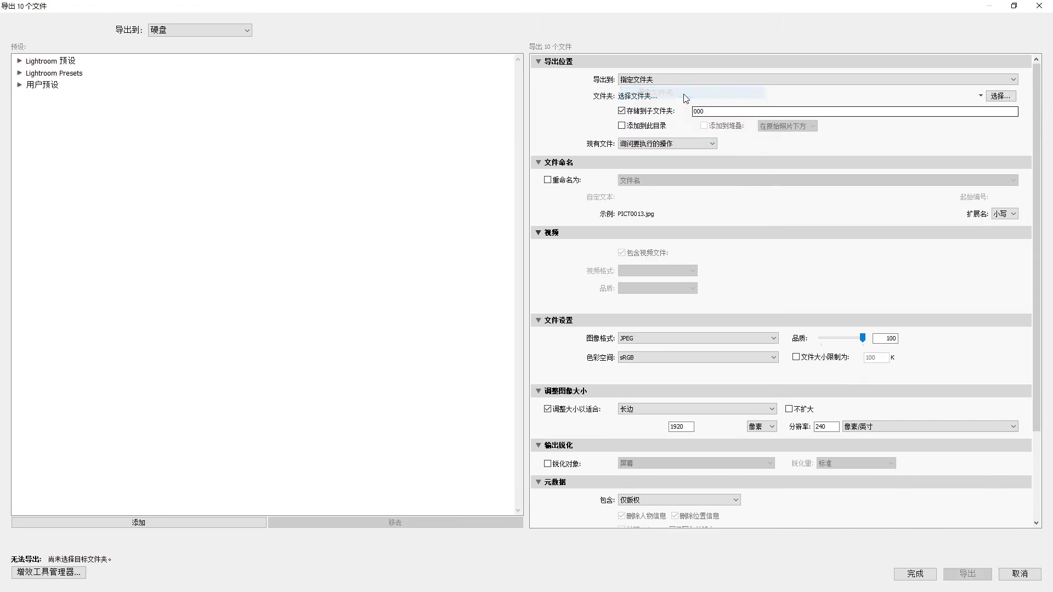
click(1000, 97)
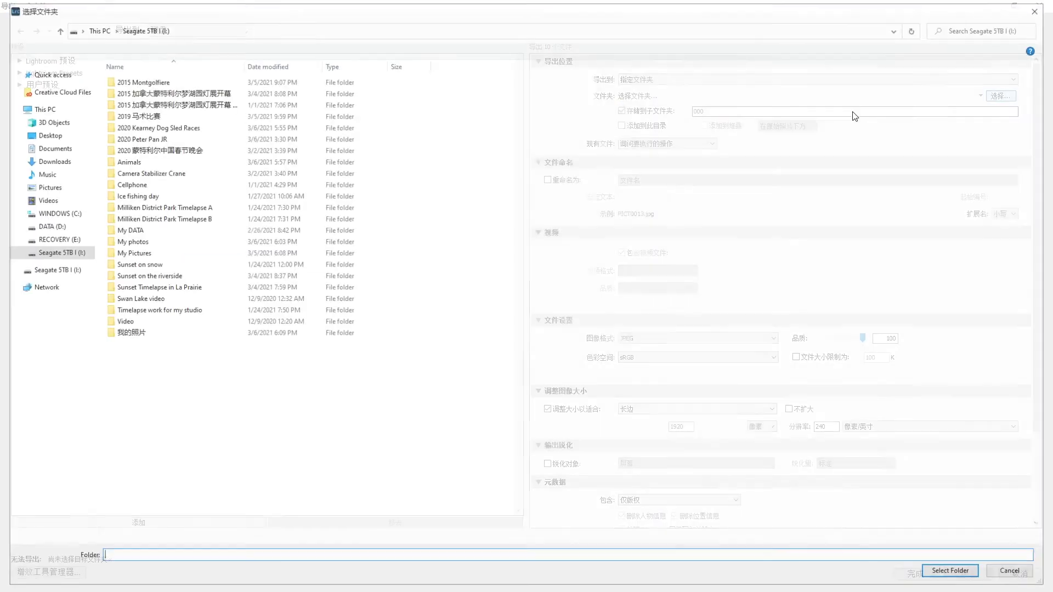
Step: Cancel the folder picker and set the export destination to the Desktop in subfolder 000
click(1015, 574)
click(662, 81)
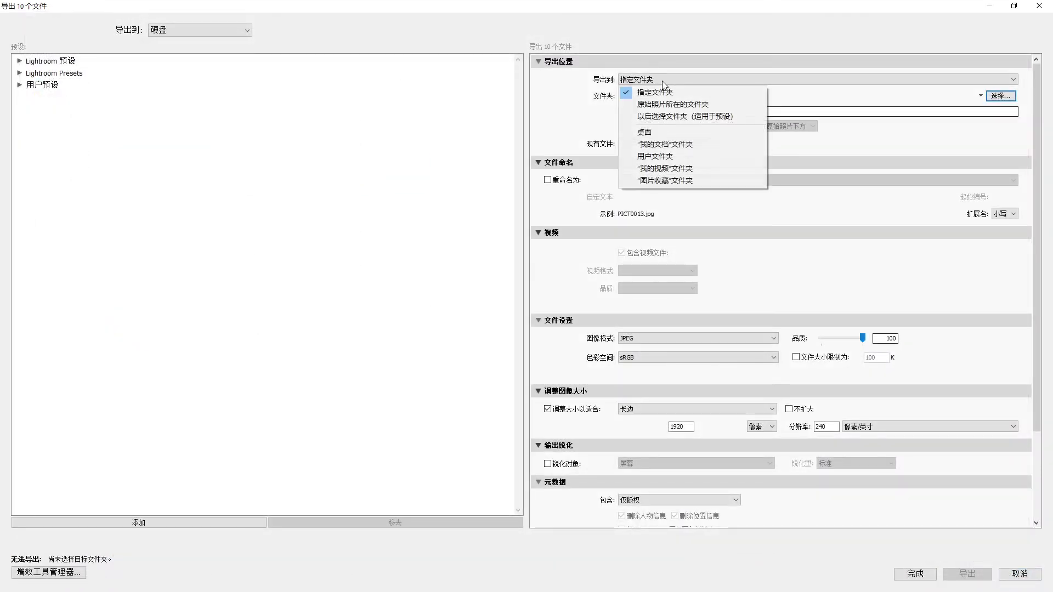
click(658, 132)
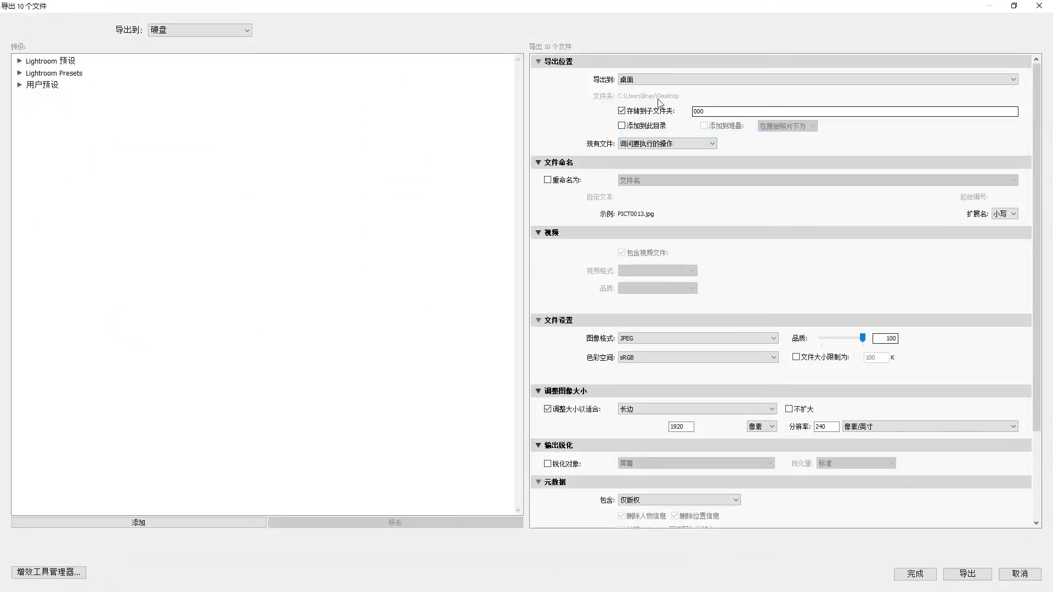
click(713, 111)
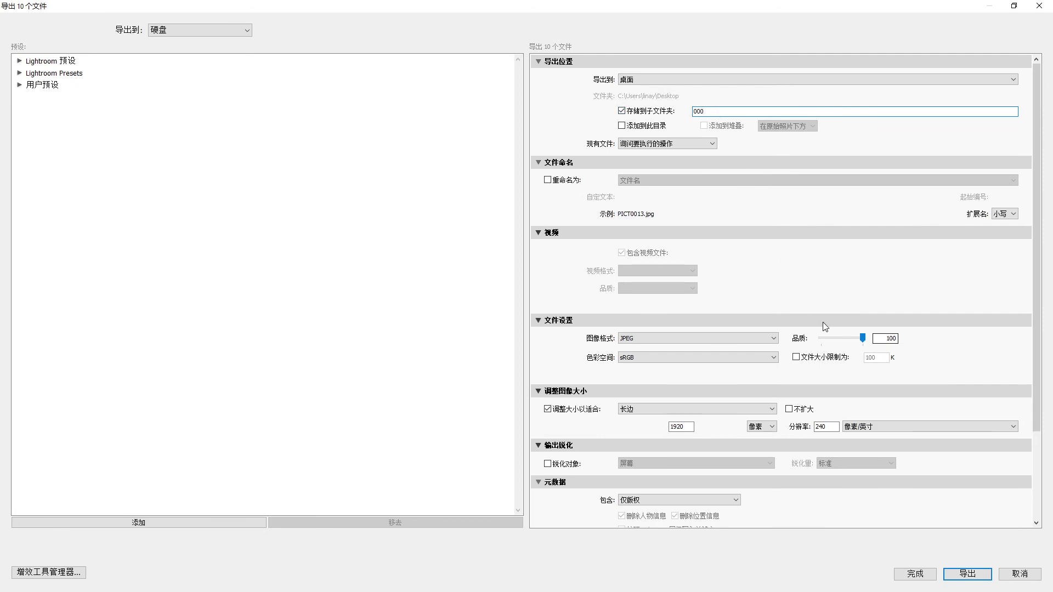
click(669, 337)
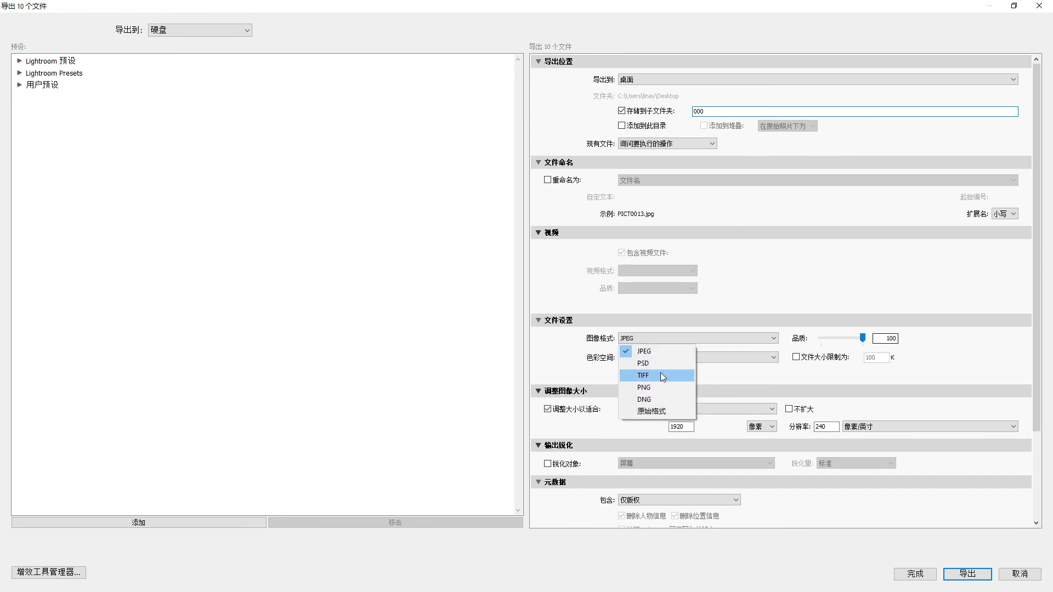
Step: Keep JPEG format and resize to fit the long edge at 1920 pixels
click(664, 351)
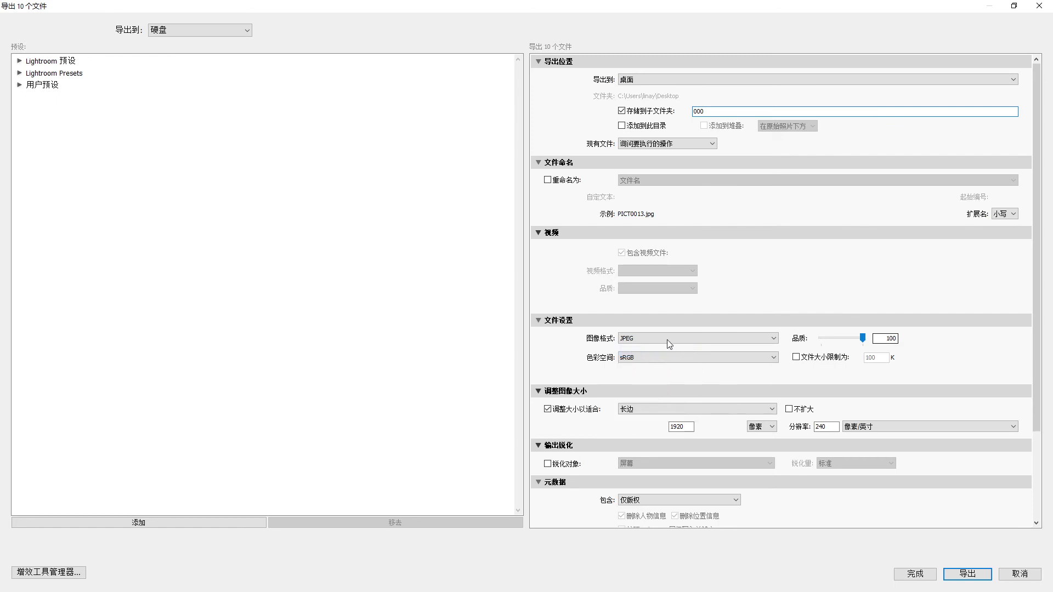
scroll(944, 407, down, 3)
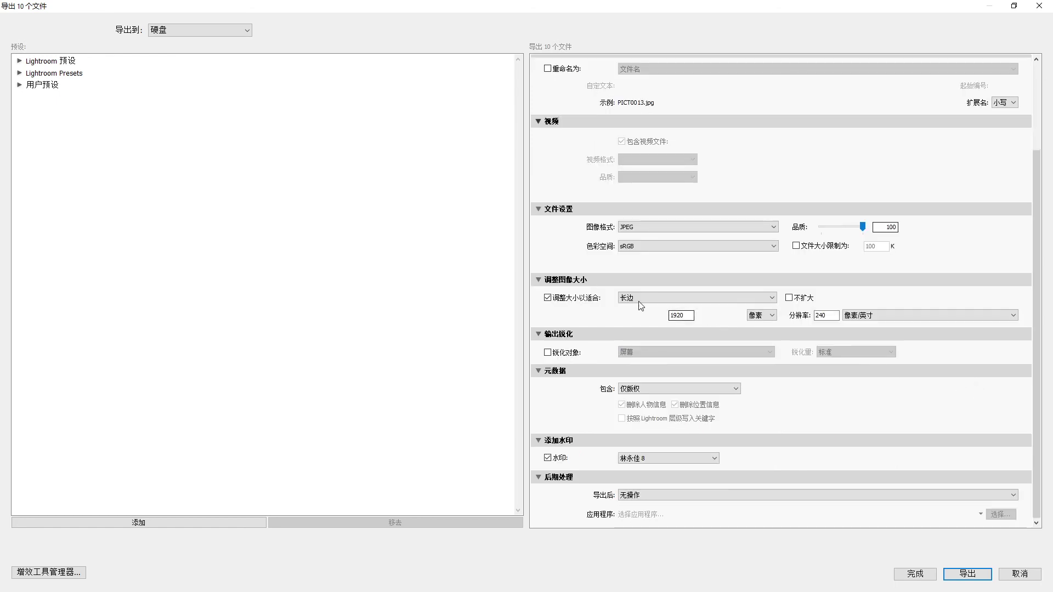
drag(691, 317, 646, 320)
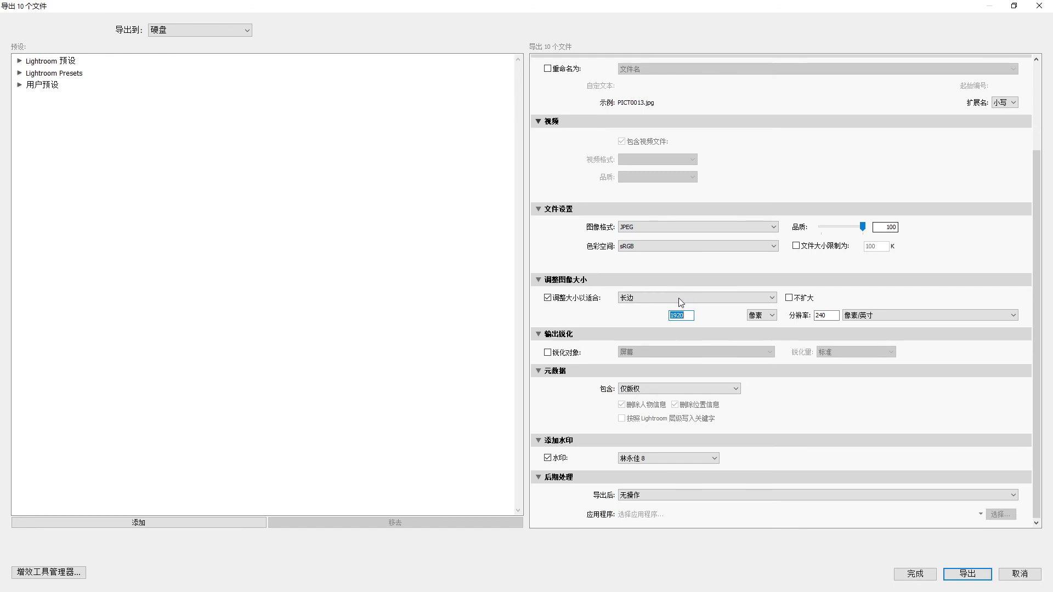
click(670, 299)
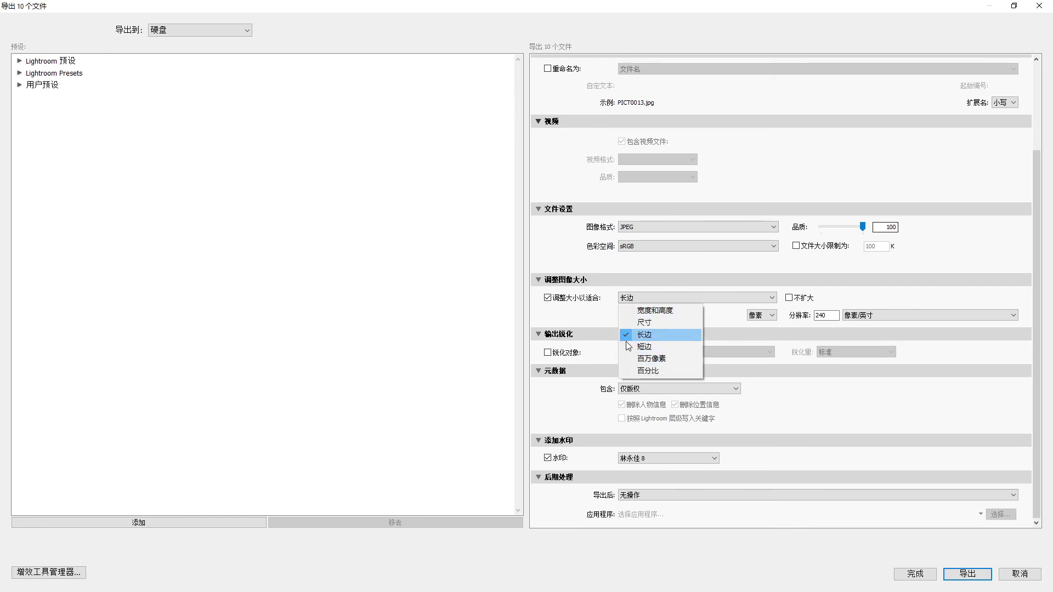
click(643, 335)
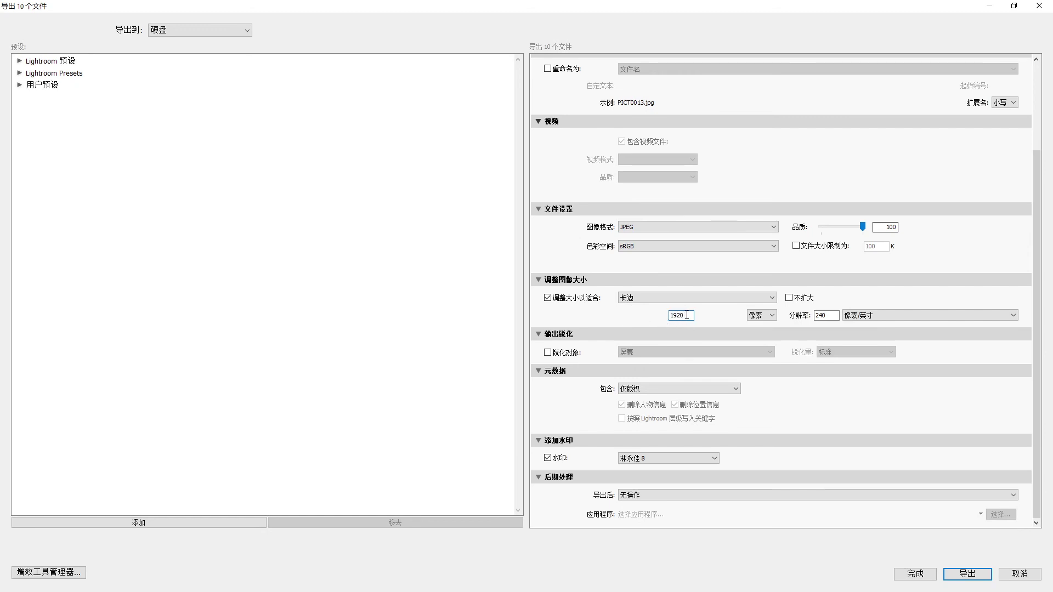
double_click(687, 315)
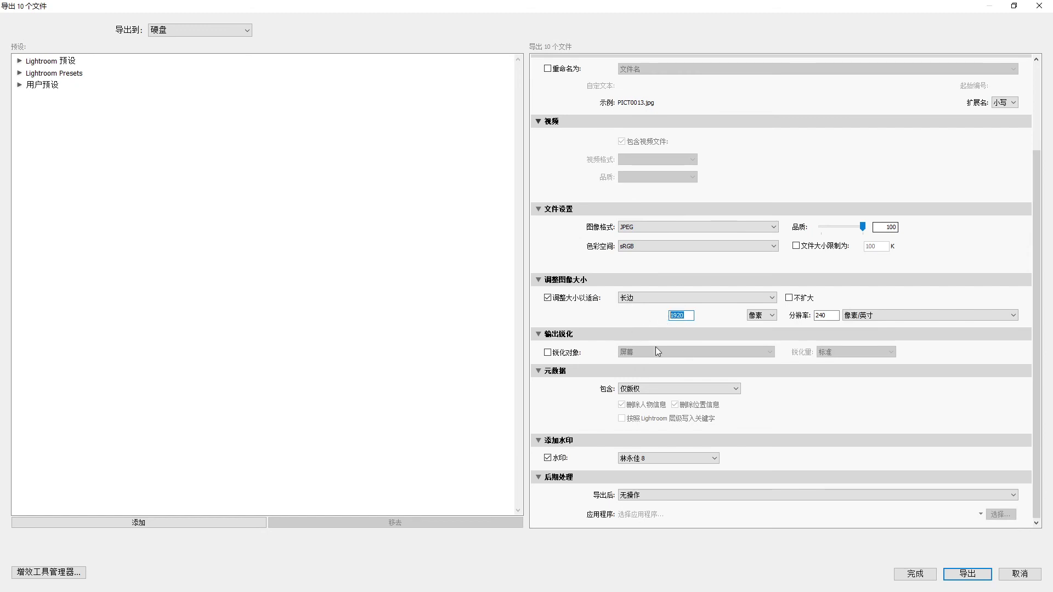
Step: Leave the size at 1920 px, toggle the watermark off and back on, and open Edit Watermarks
click(724, 321)
click(654, 458)
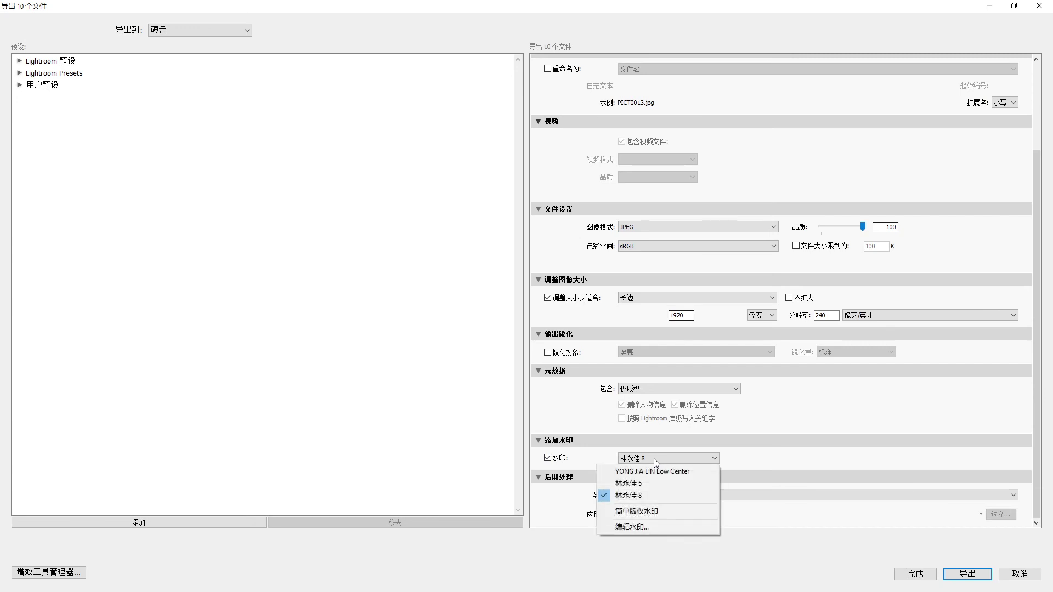
click(548, 459)
click(548, 458)
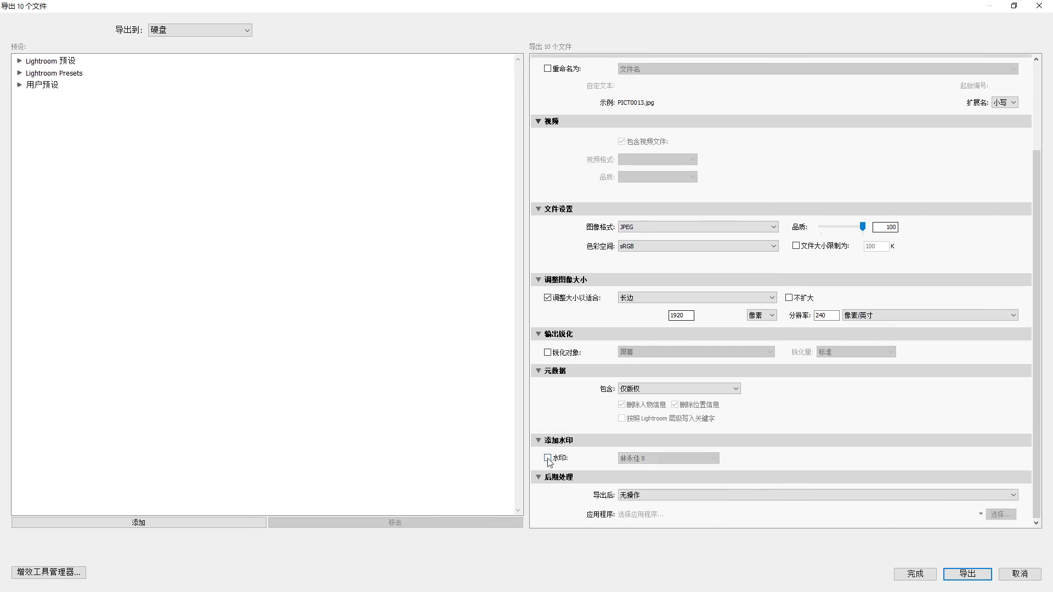
click(548, 458)
click(650, 458)
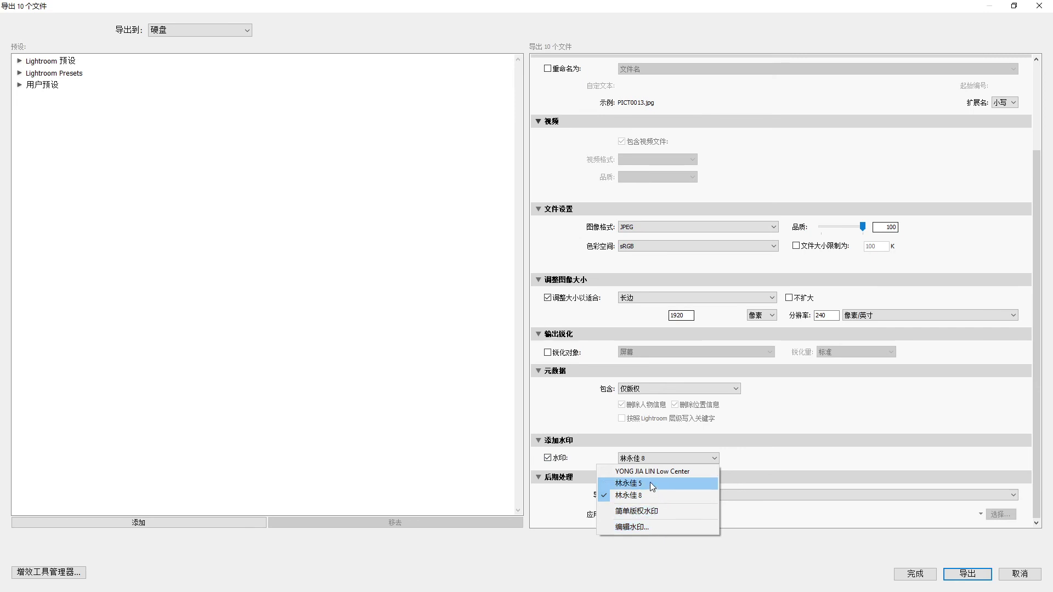
click(646, 527)
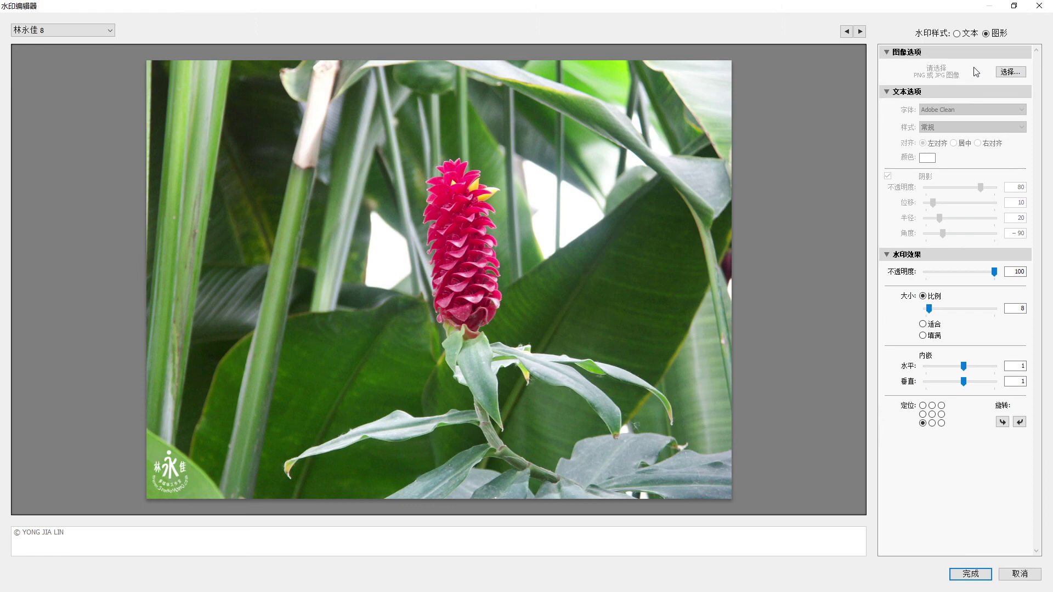
mouse_move(170, 472)
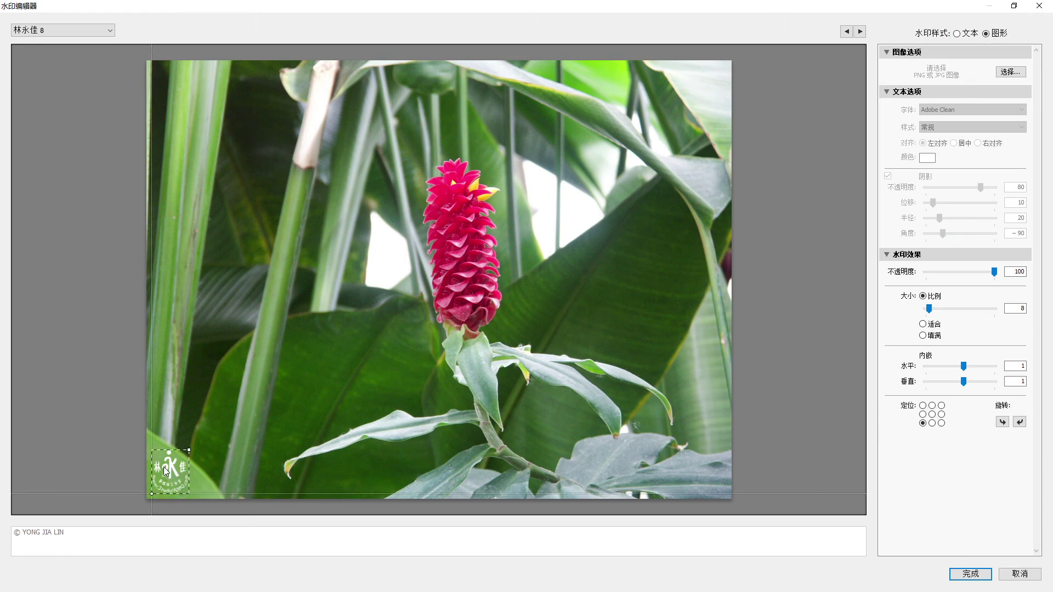
Step: Try a centred, enlarged watermark in the Watermark Editor, then cancel the changes
click(933, 423)
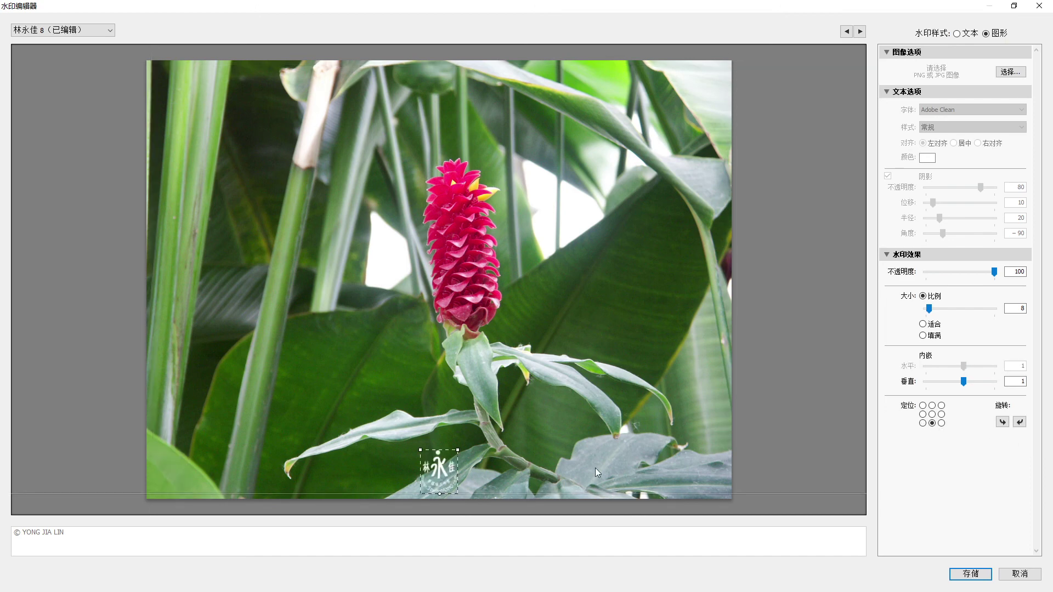
click(932, 414)
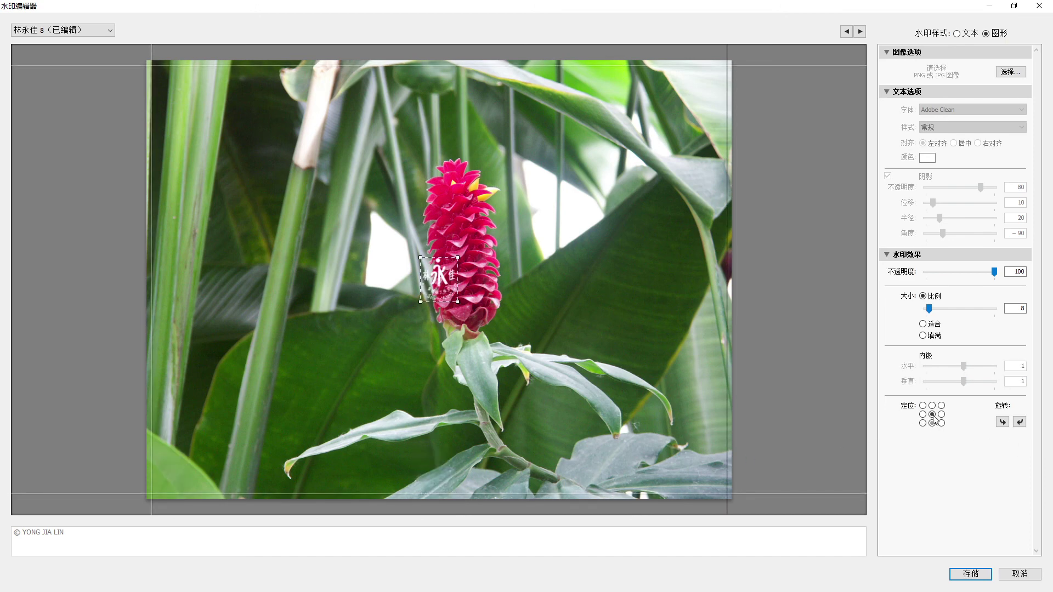
mouse_move(930, 309)
mouse_down()
mouse_move(964, 303)
mouse_move(972, 273)
mouse_up()
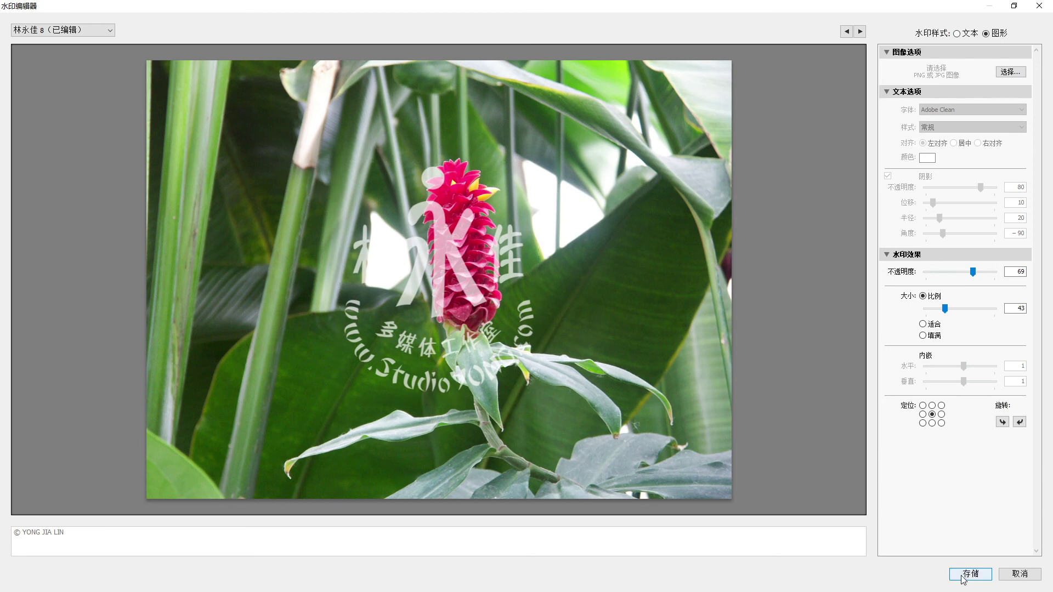
click(1022, 574)
Step: Keep the current name watermark preset, export the 10 photos, and switch to File Explorer
click(681, 462)
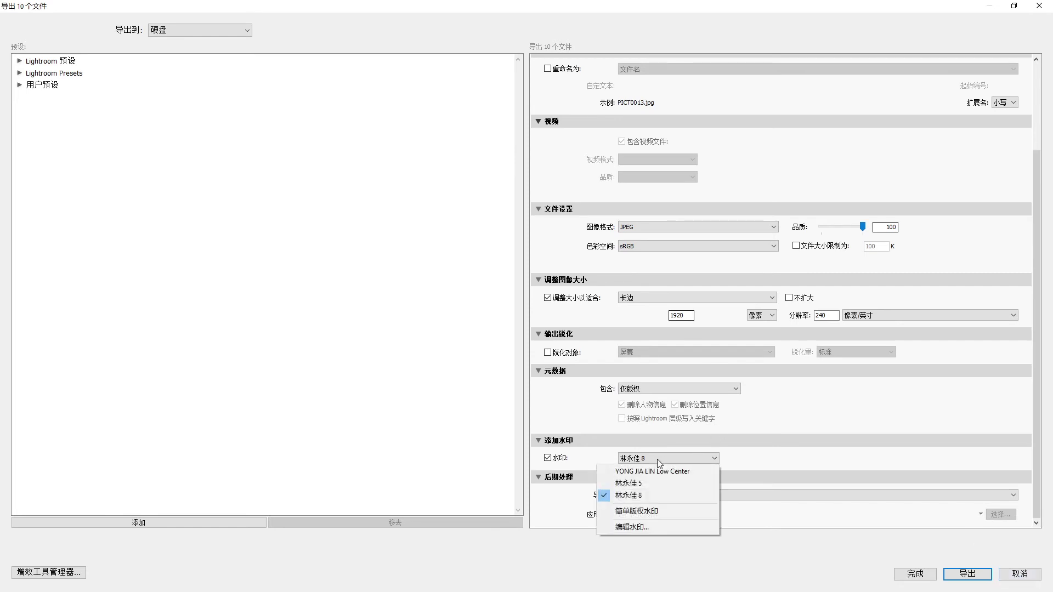
click(648, 498)
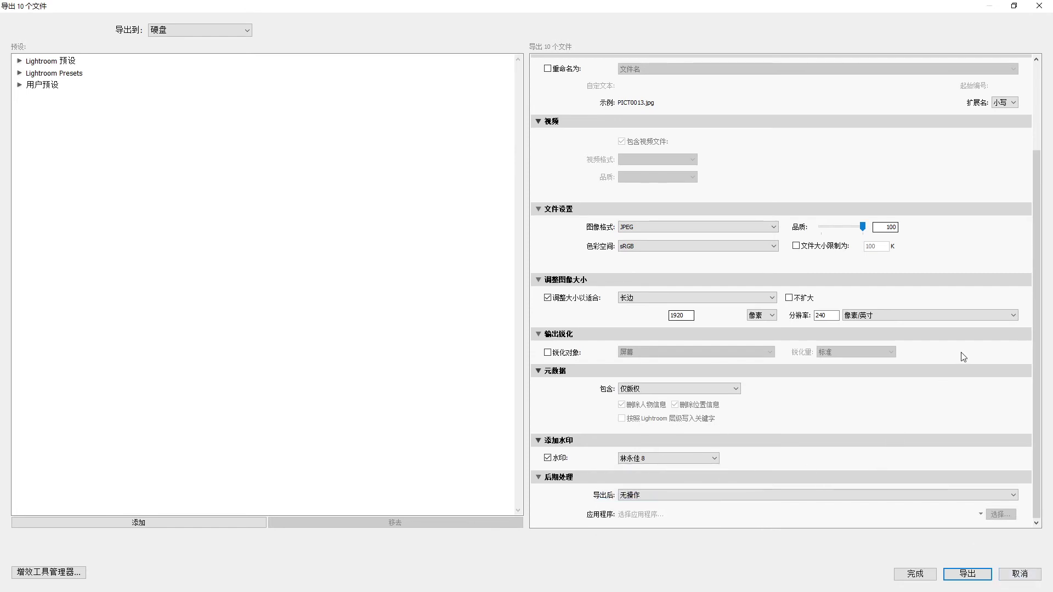
scroll(1039, 305, up, 2)
scroll(1039, 305, down, 2)
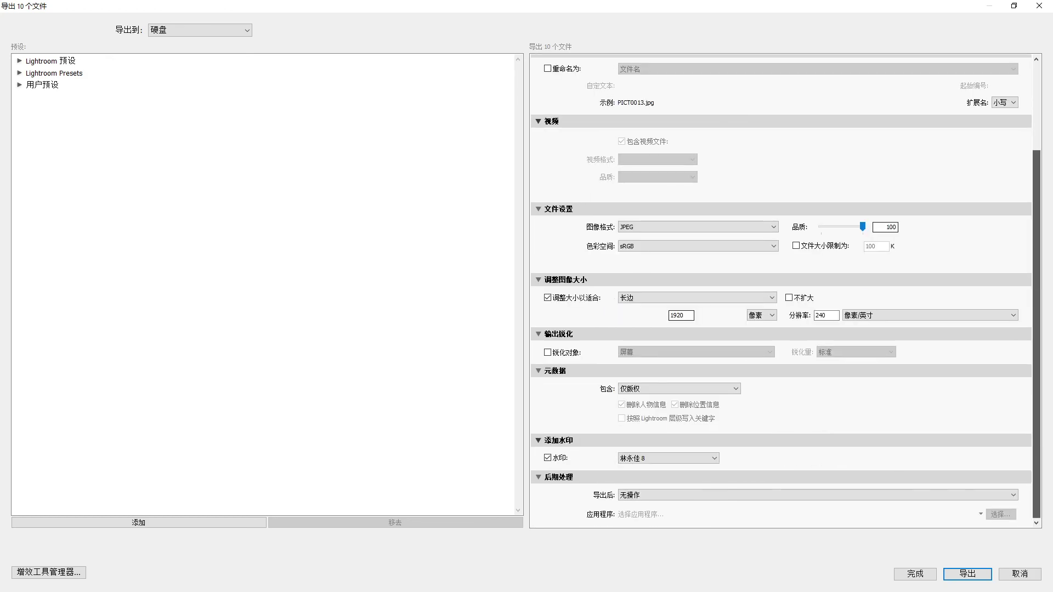
click(967, 574)
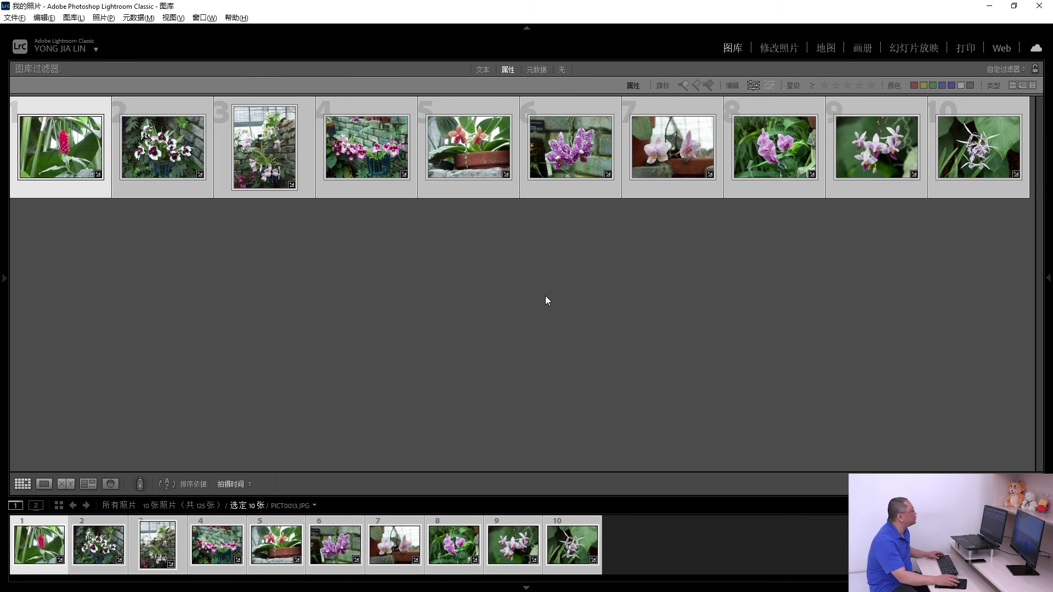
key(alt+Tab)
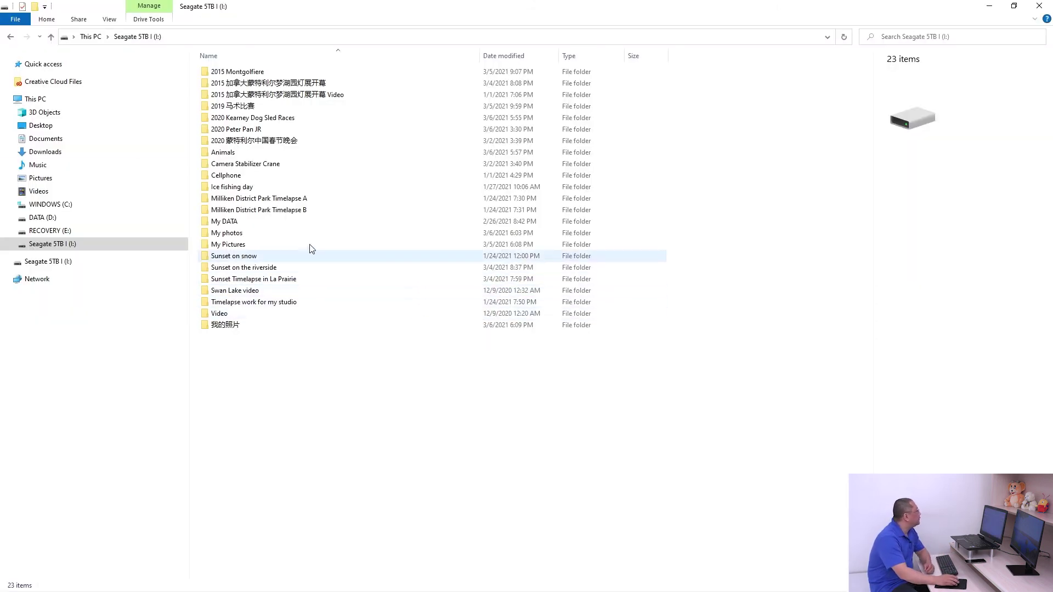
Step: Select PICT0013 through PICT0054 in the Desktop 000 folder and open them in Photos
click(34, 128)
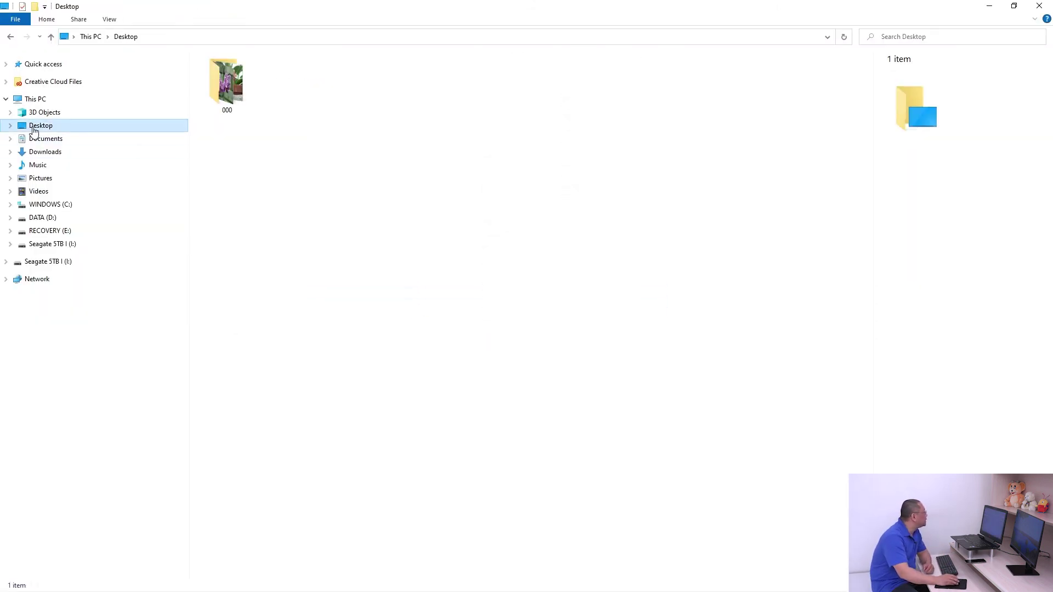
double_click(228, 89)
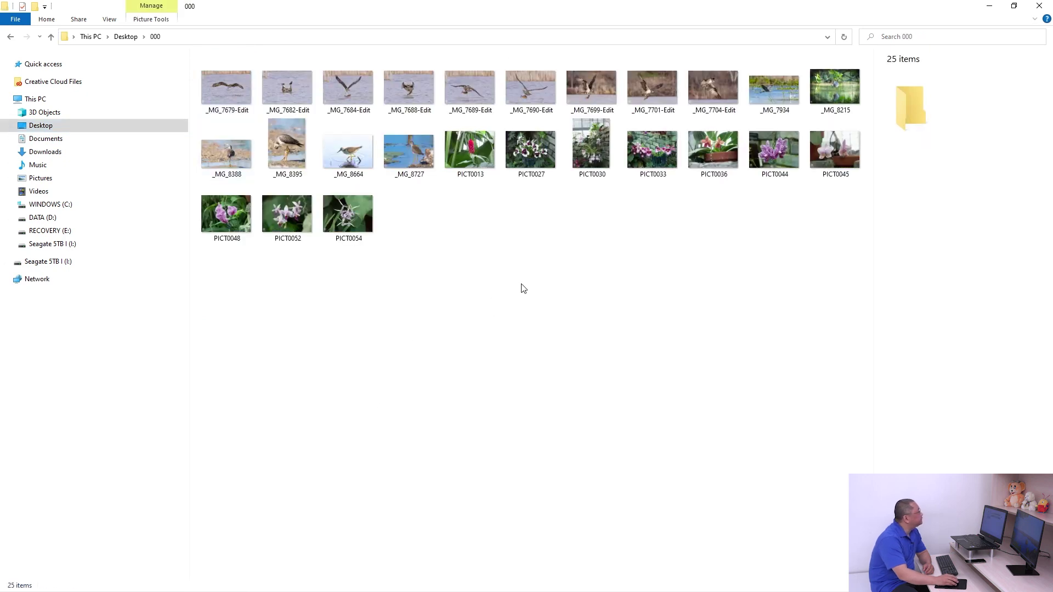
click(473, 153)
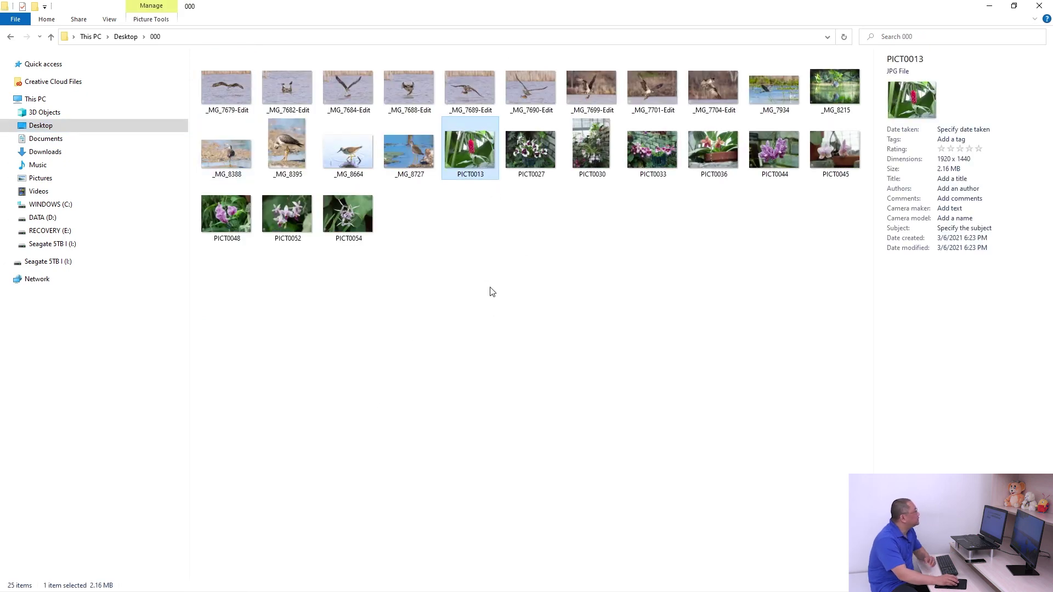
shift+click(350, 216)
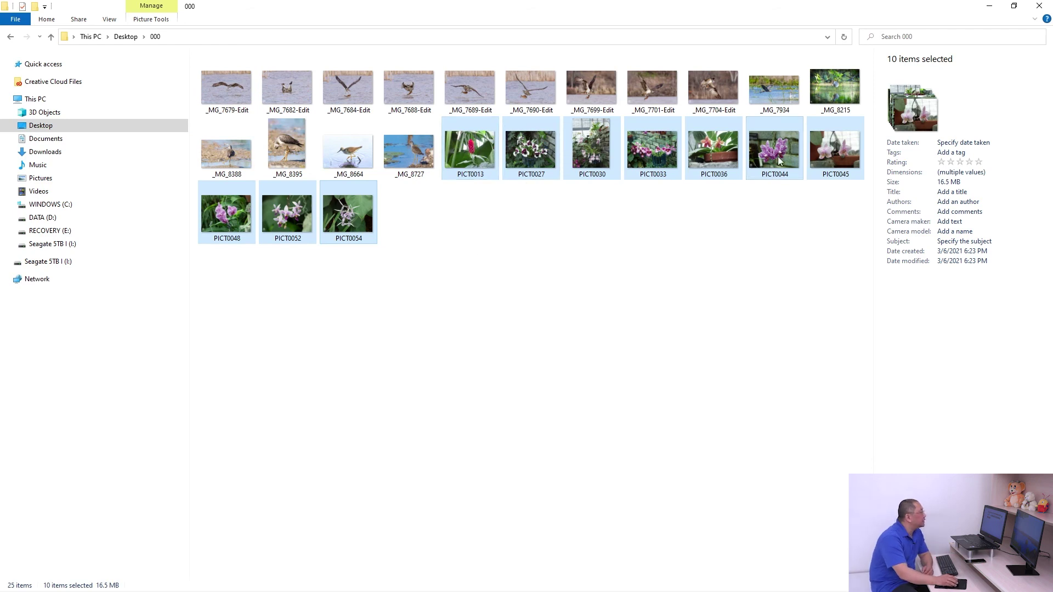
double_click(467, 156)
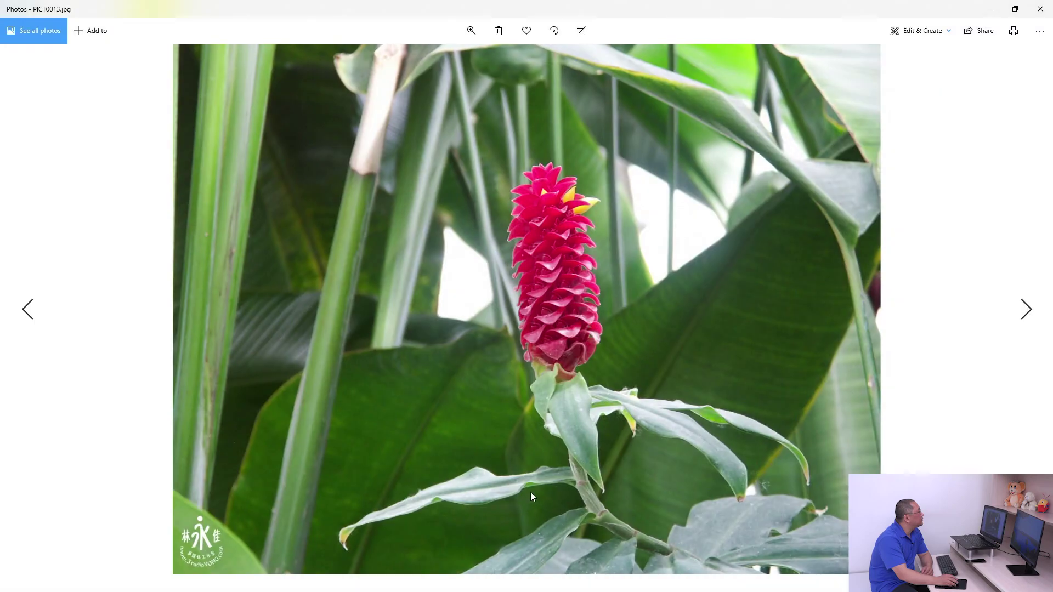
Step: View PICT0013 at actual size and check its file information shows 1920 x 1440
right_click(580, 301)
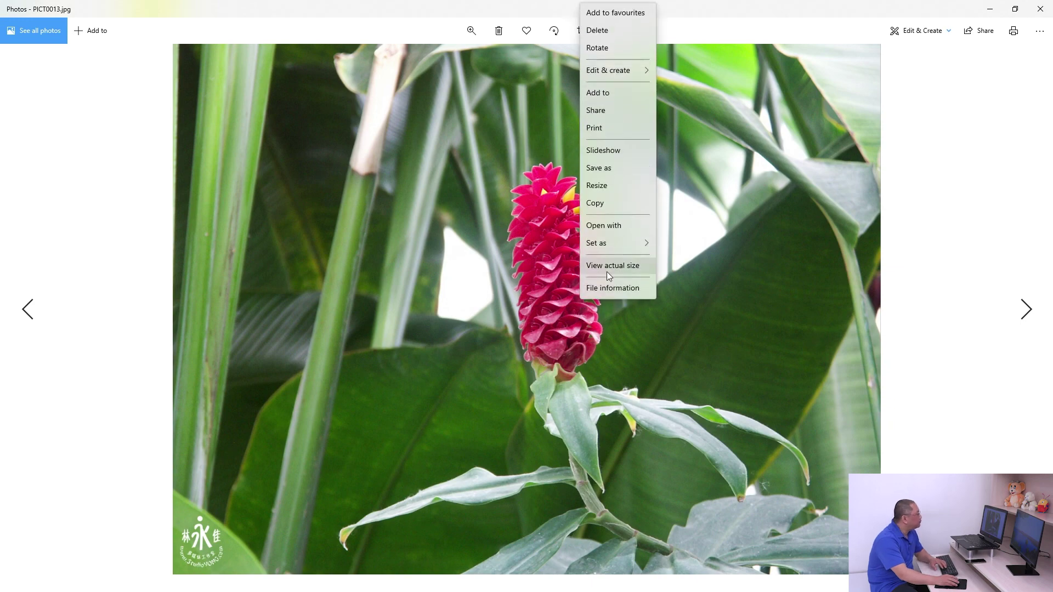
click(617, 264)
right_click(552, 249)
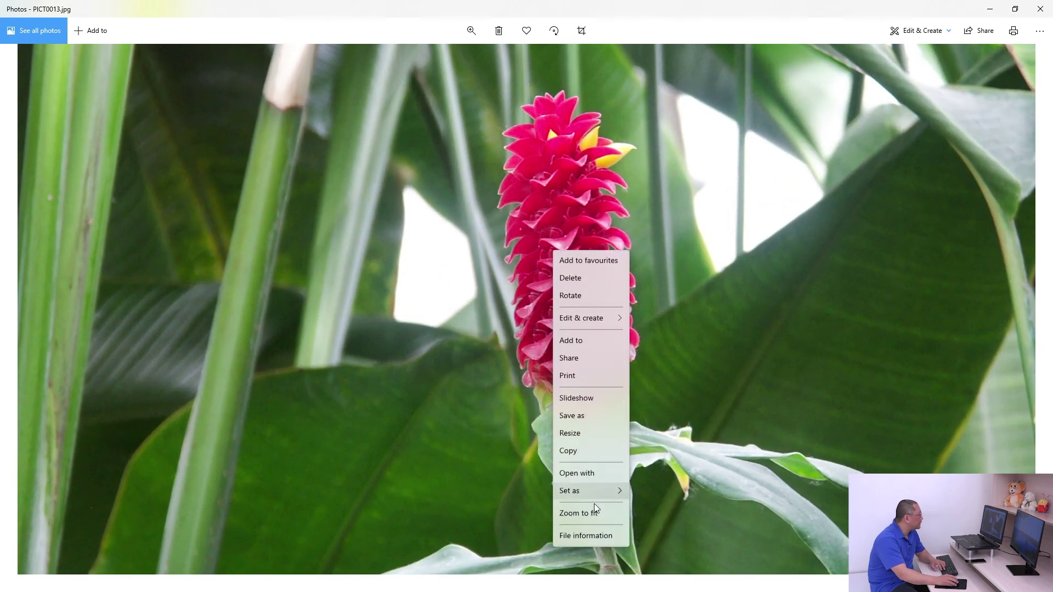
click(593, 534)
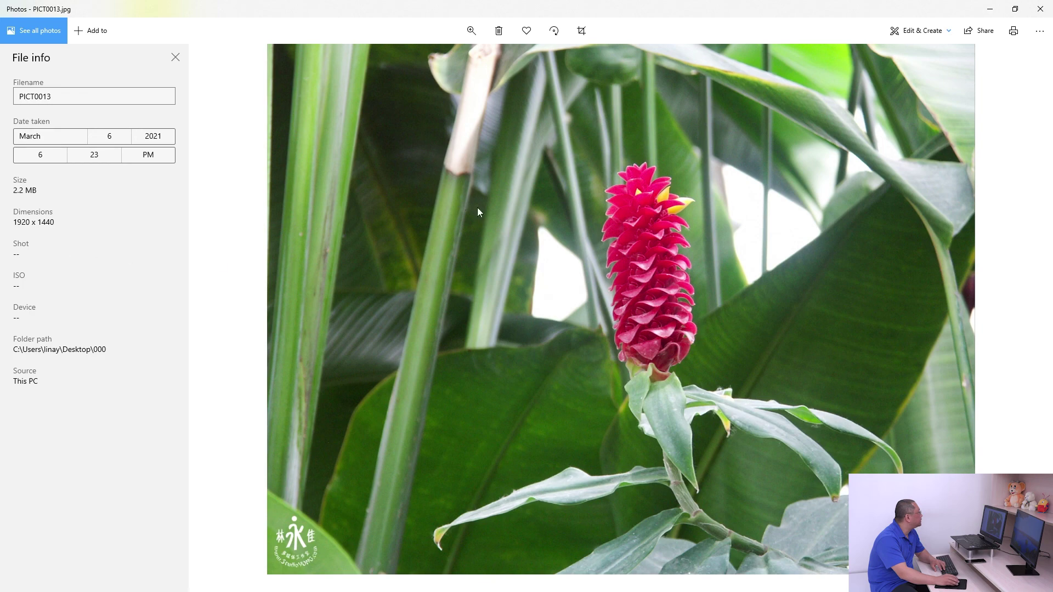
click(176, 58)
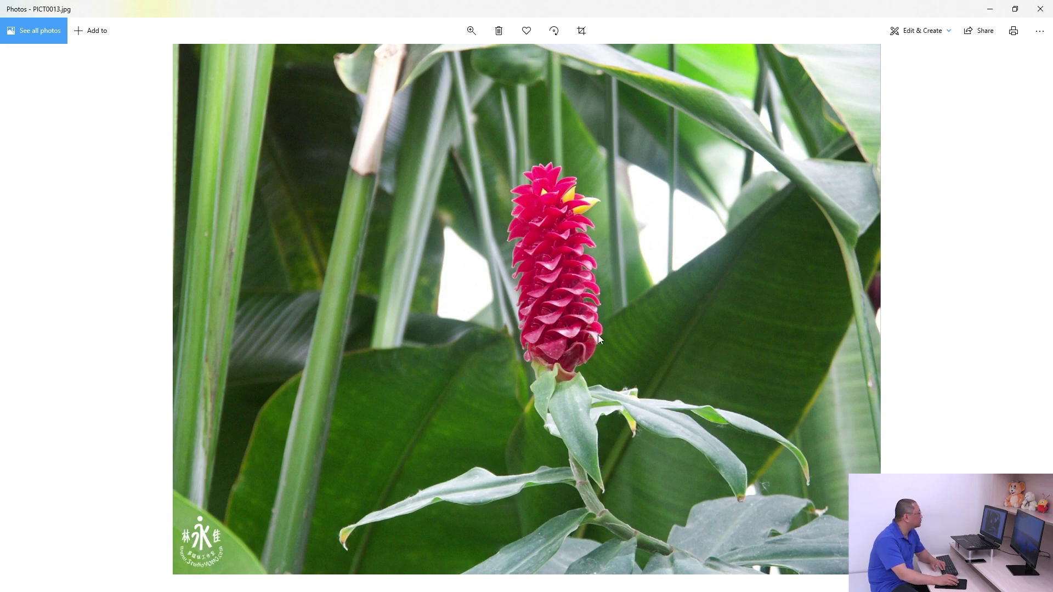
Step: Page forward through the next three watermarked orchid photos, then close Photos
key(Right)
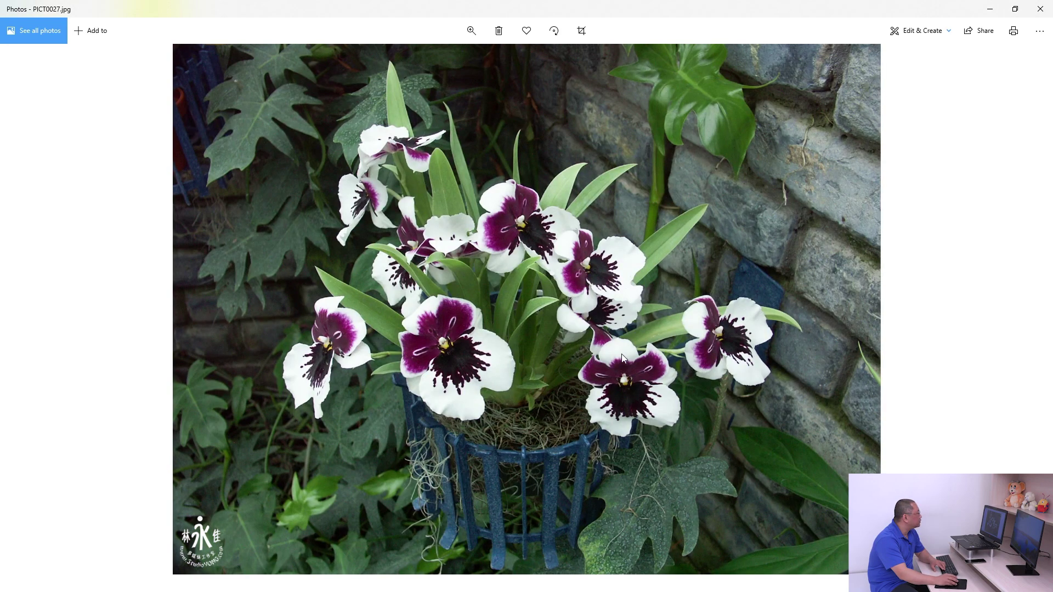
key(Right)
key(Right)
key(Right)
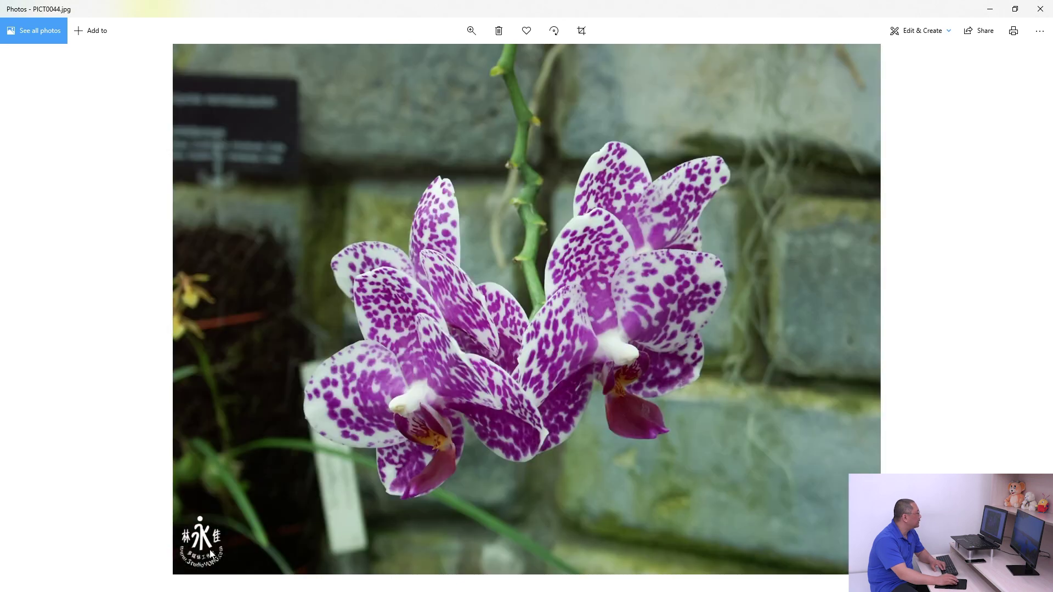
key(Right)
key(Right)
key(Right)
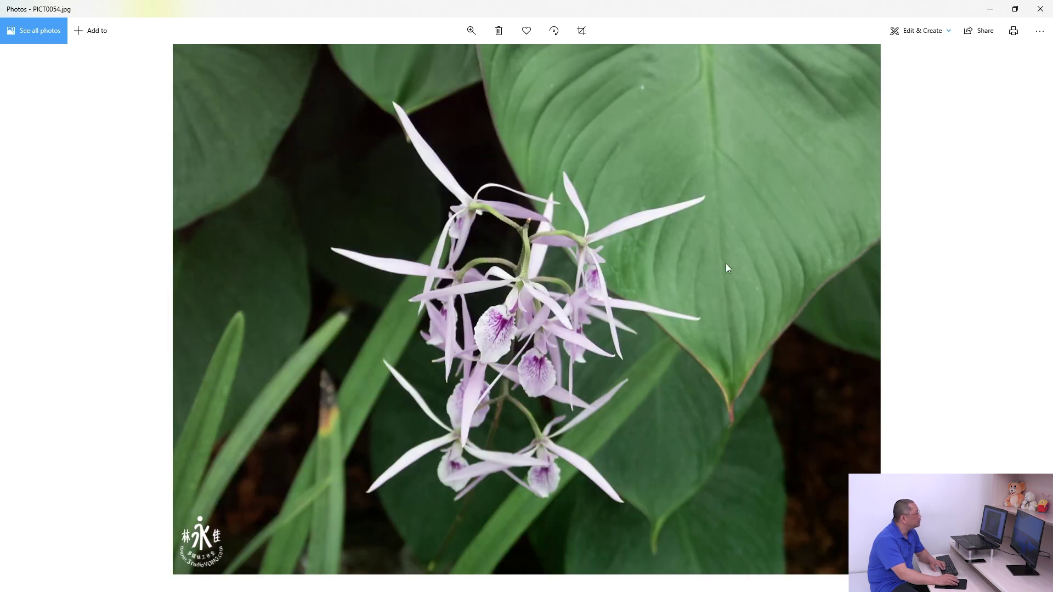
click(1041, 9)
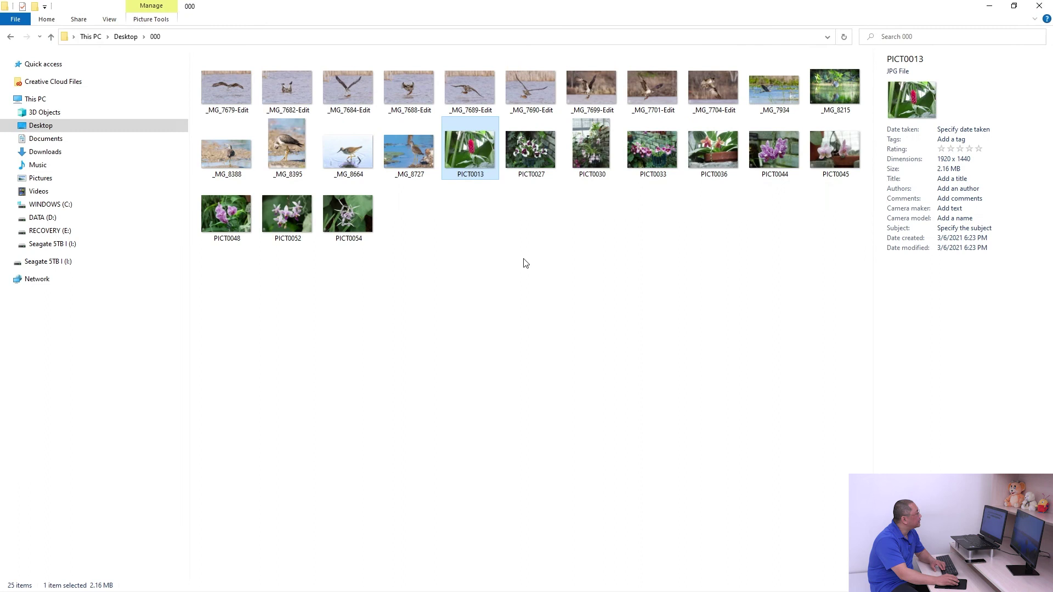
Step: Select PICT0013 and PICT0027 in folder 000, then clear the selection
click(473, 159)
click(552, 150)
click(613, 297)
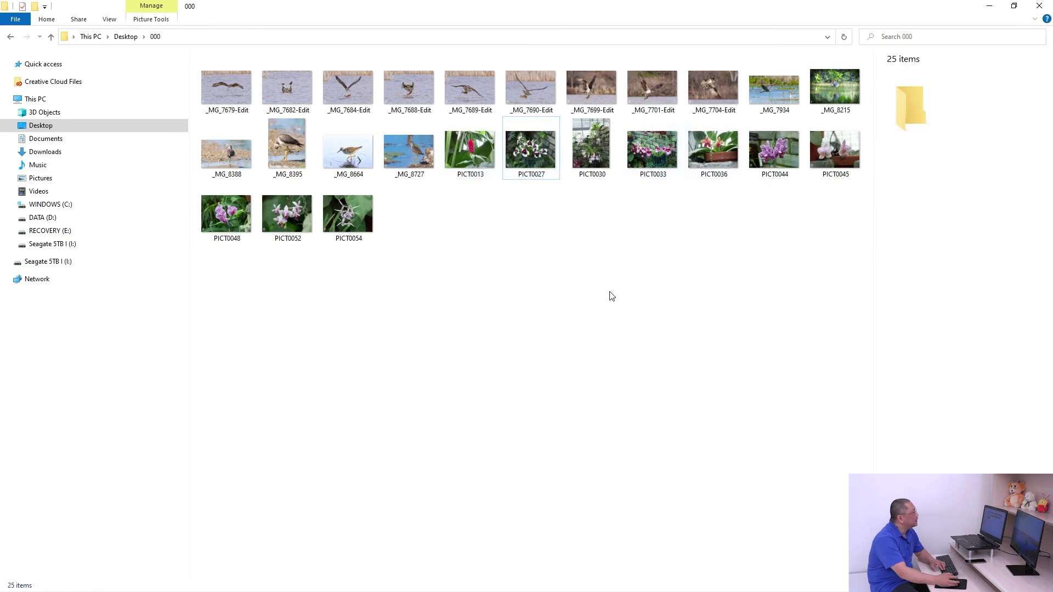